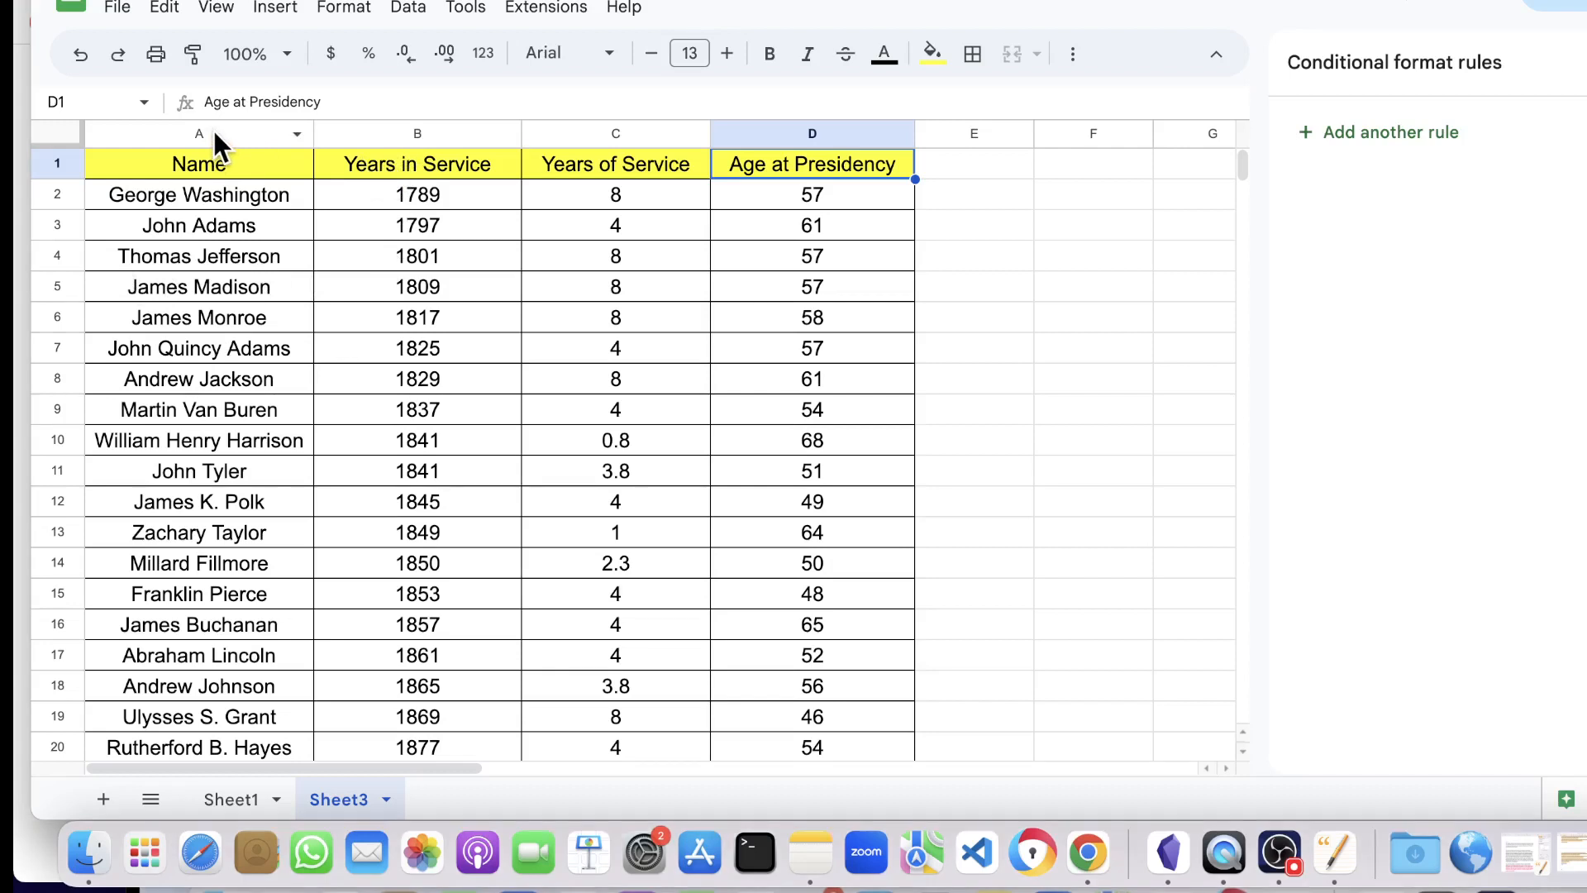
# Sort the whole sheet by column A in A to Z order.
pyautogui.click(213, 130)
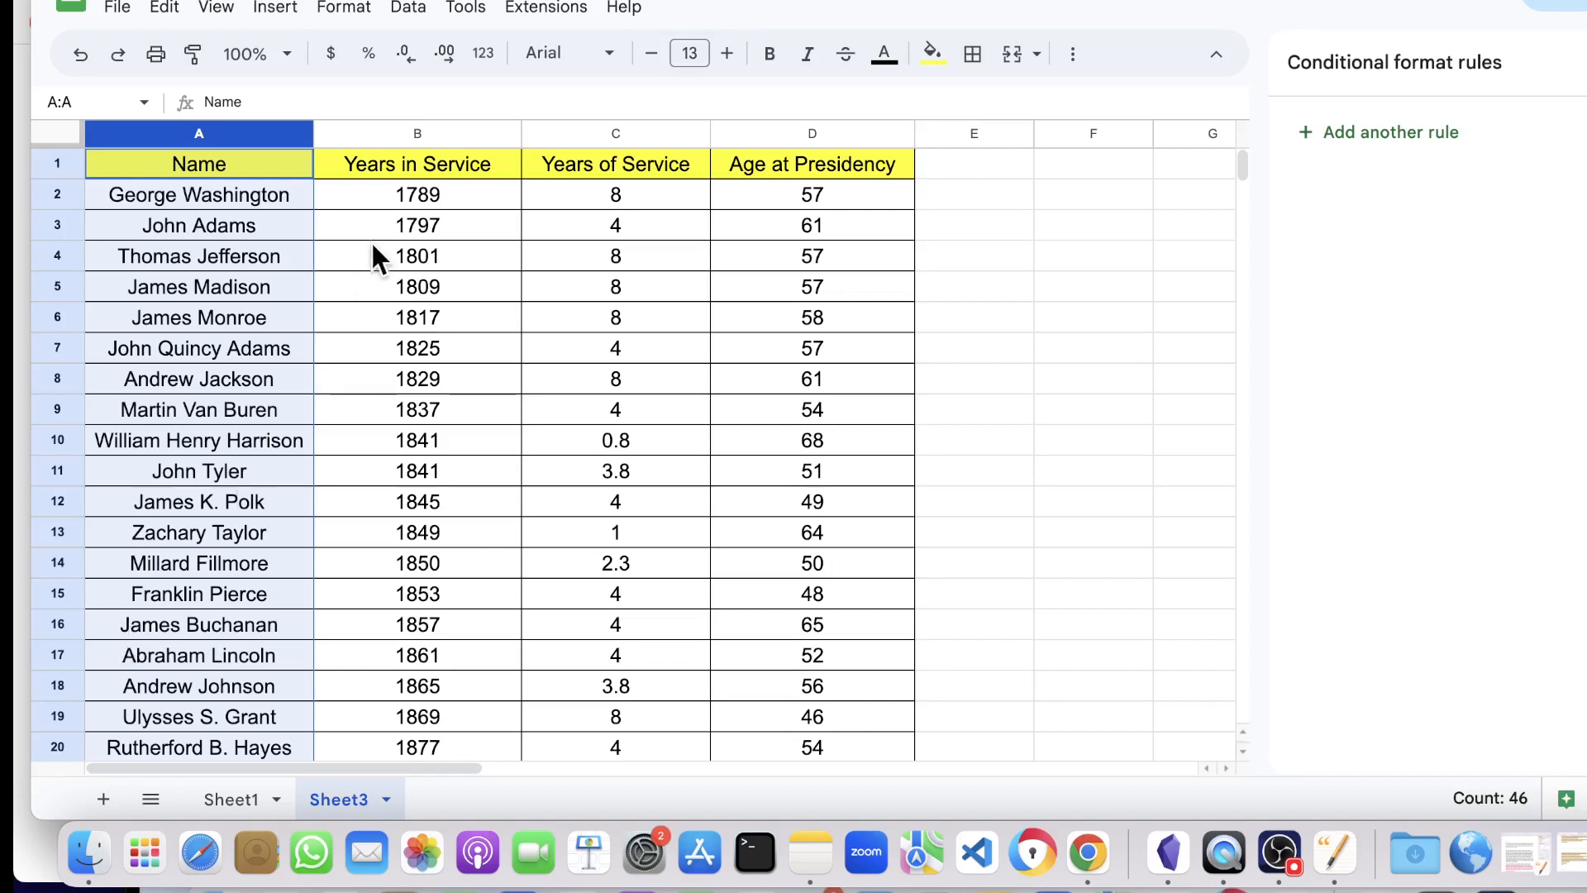
pyautogui.click(403, 12)
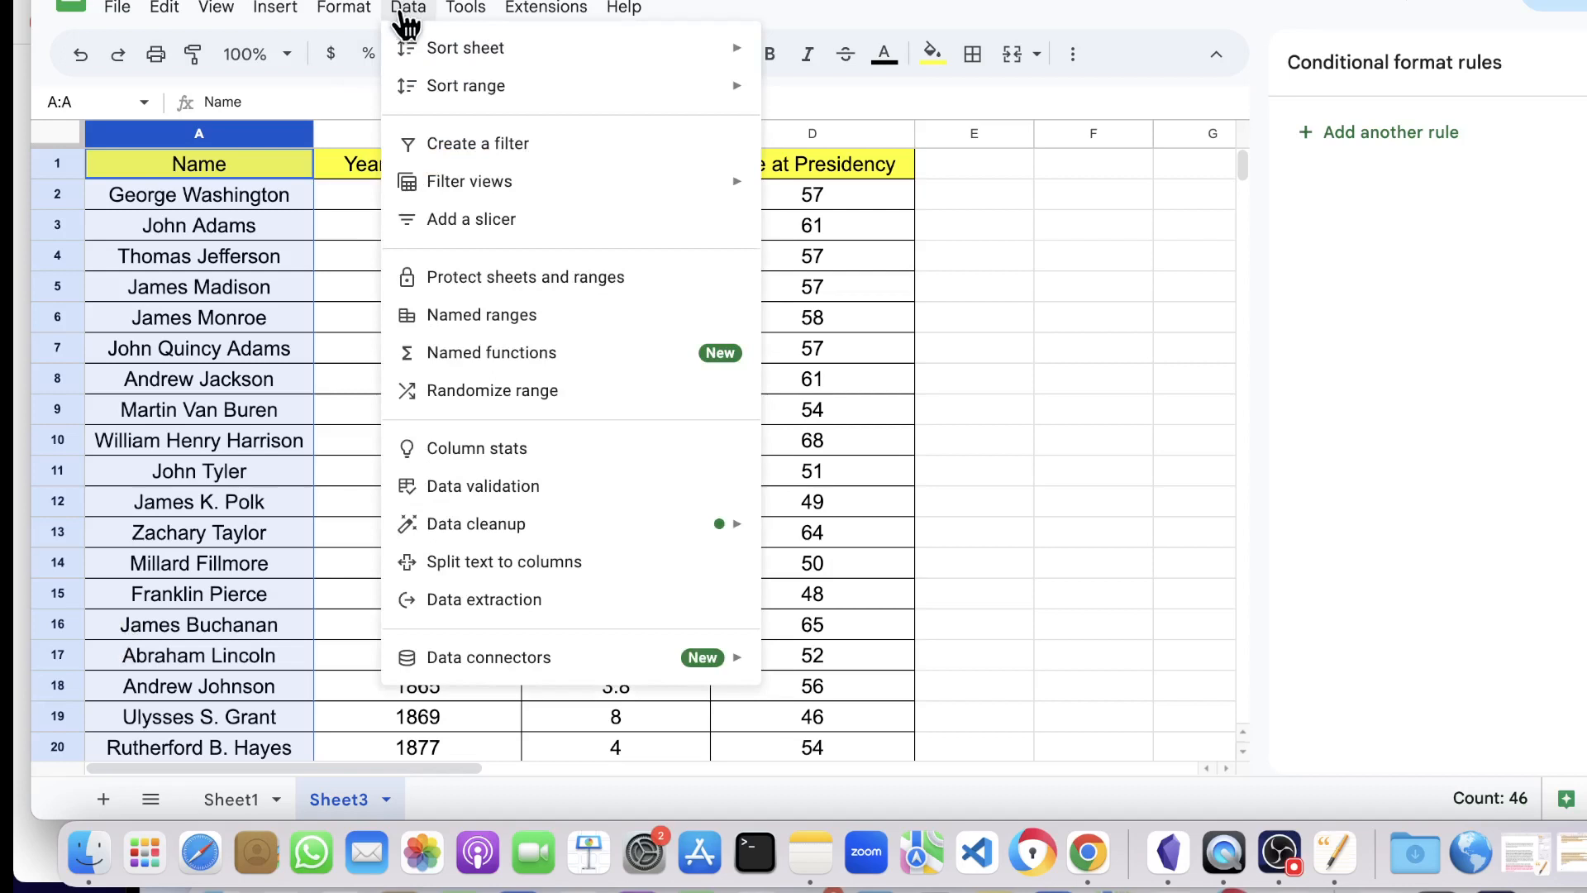
pyautogui.moveTo(427, 57)
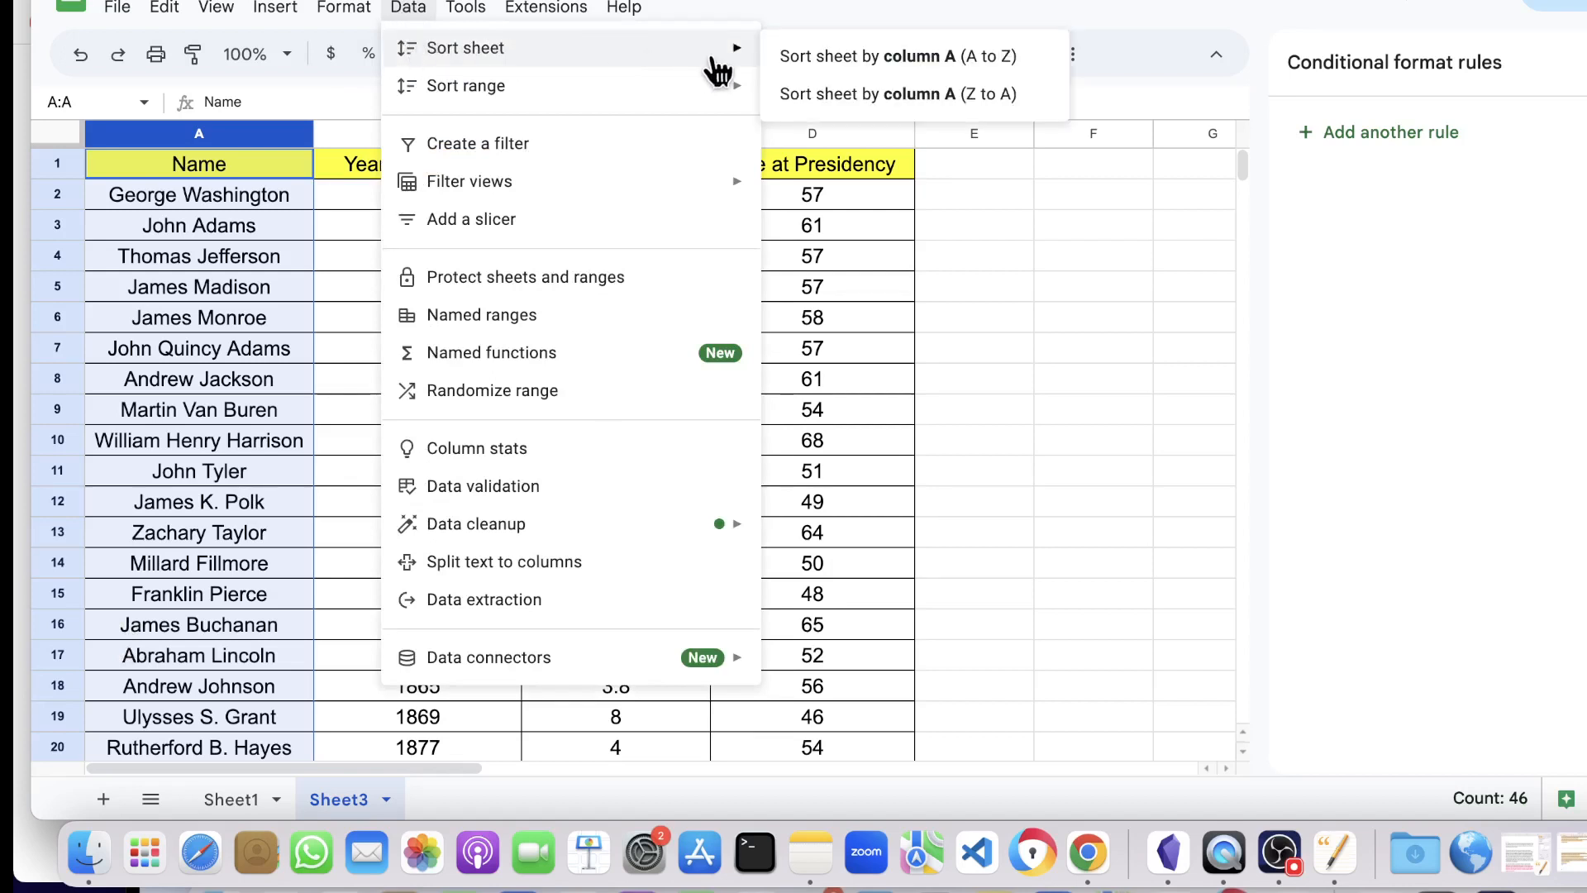
pyautogui.click(871, 70)
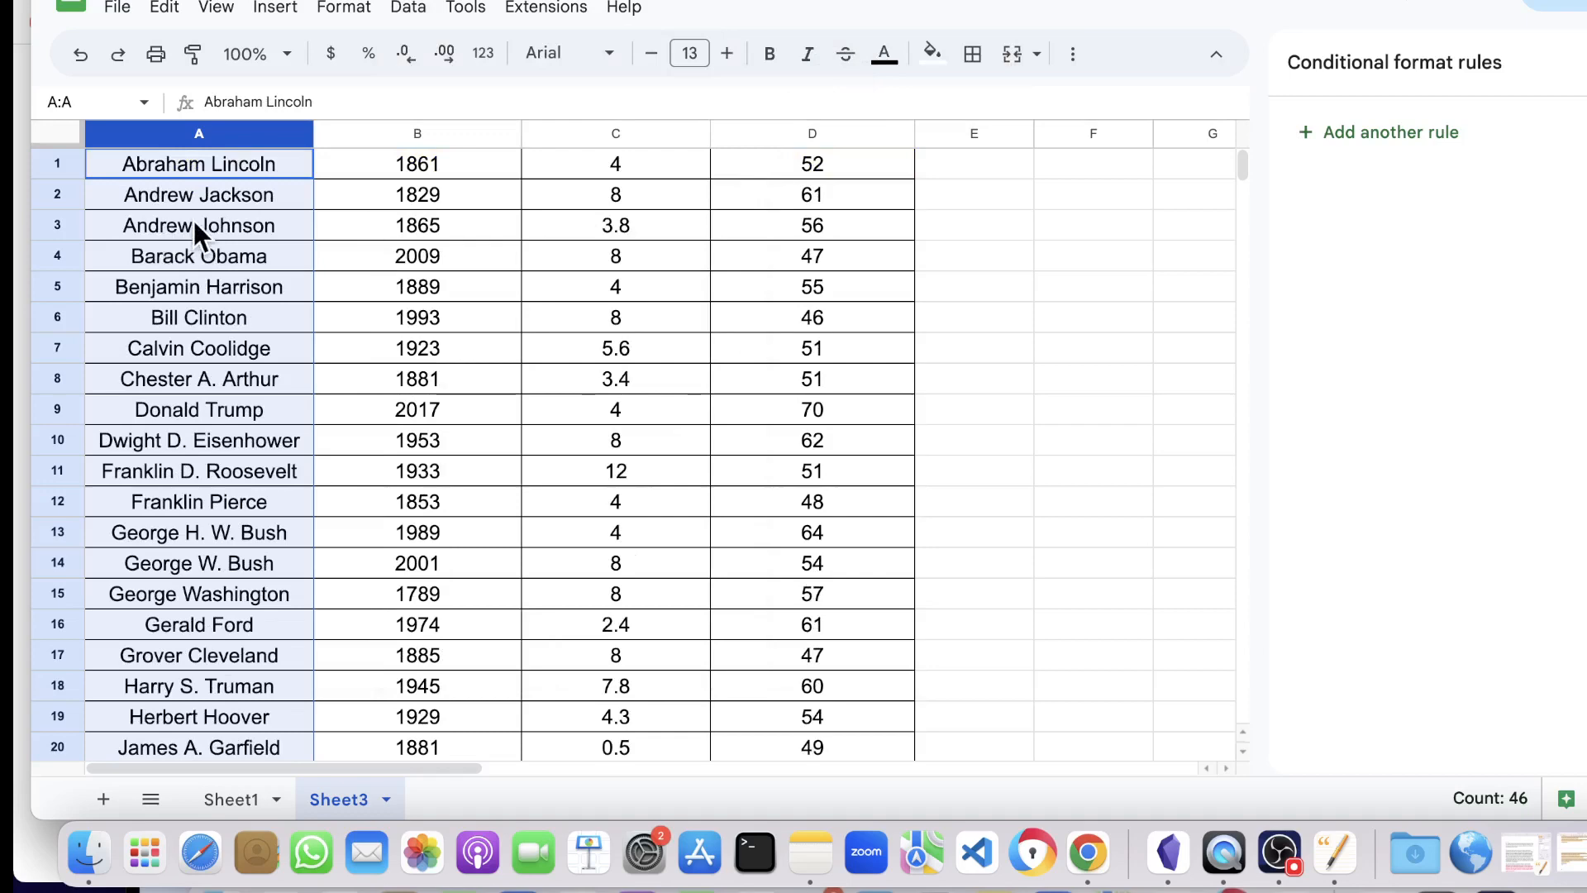
# Review the sorted rows for the name order and the header row's position, and undo the sheet sort.
pyautogui.scroll(-10, 200, 241)
pyautogui.scroll(10, 212, 304)
pyautogui.scroll(-10, 211, 330)
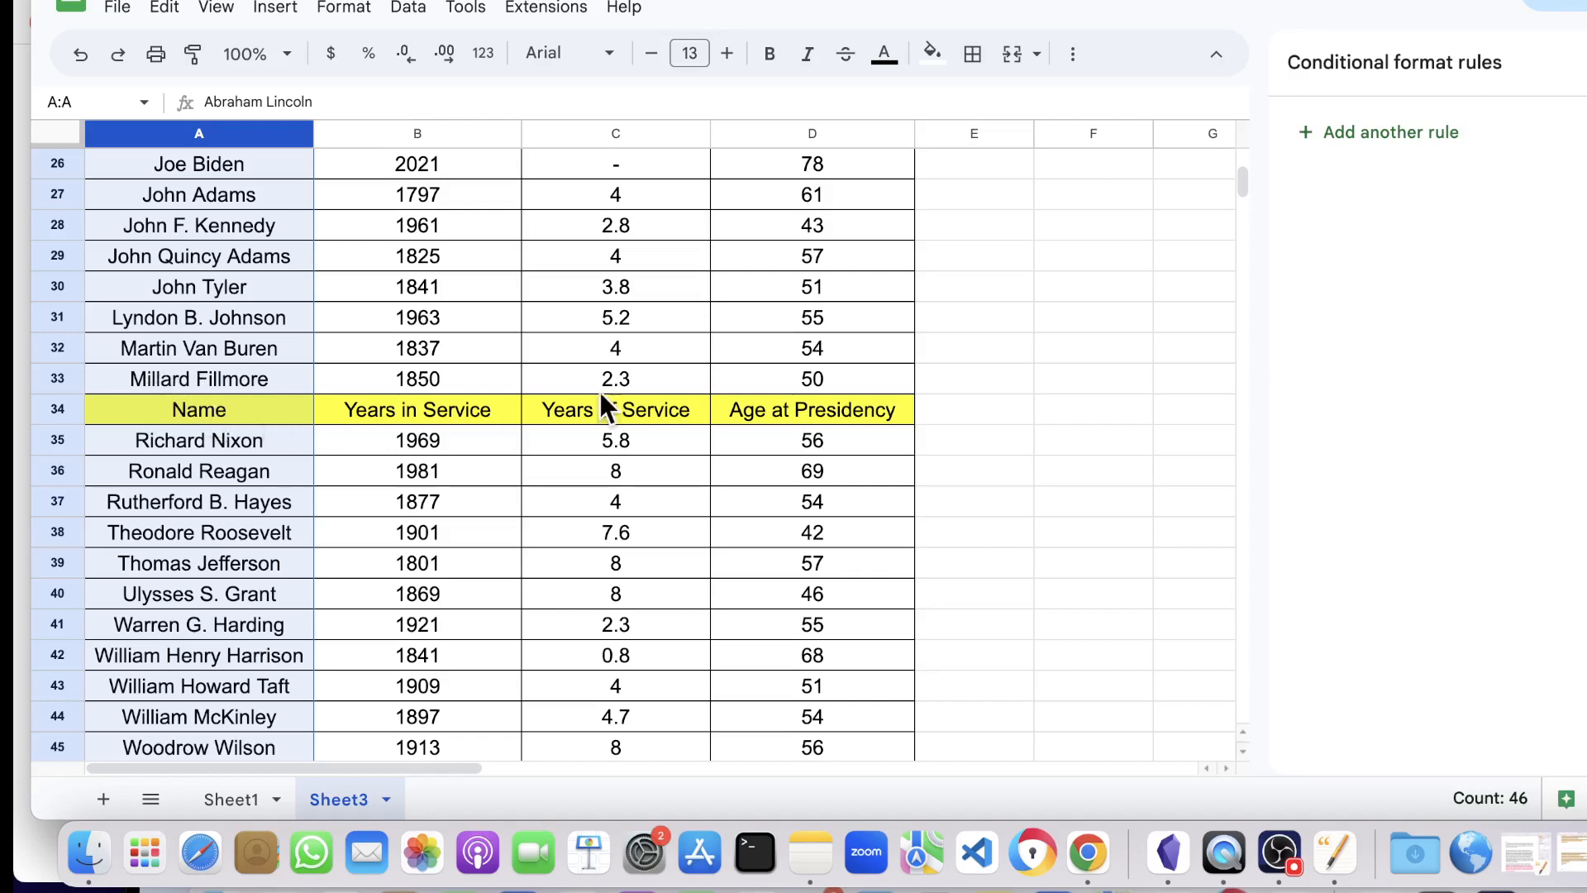
pyautogui.scroll(10, 178, 396)
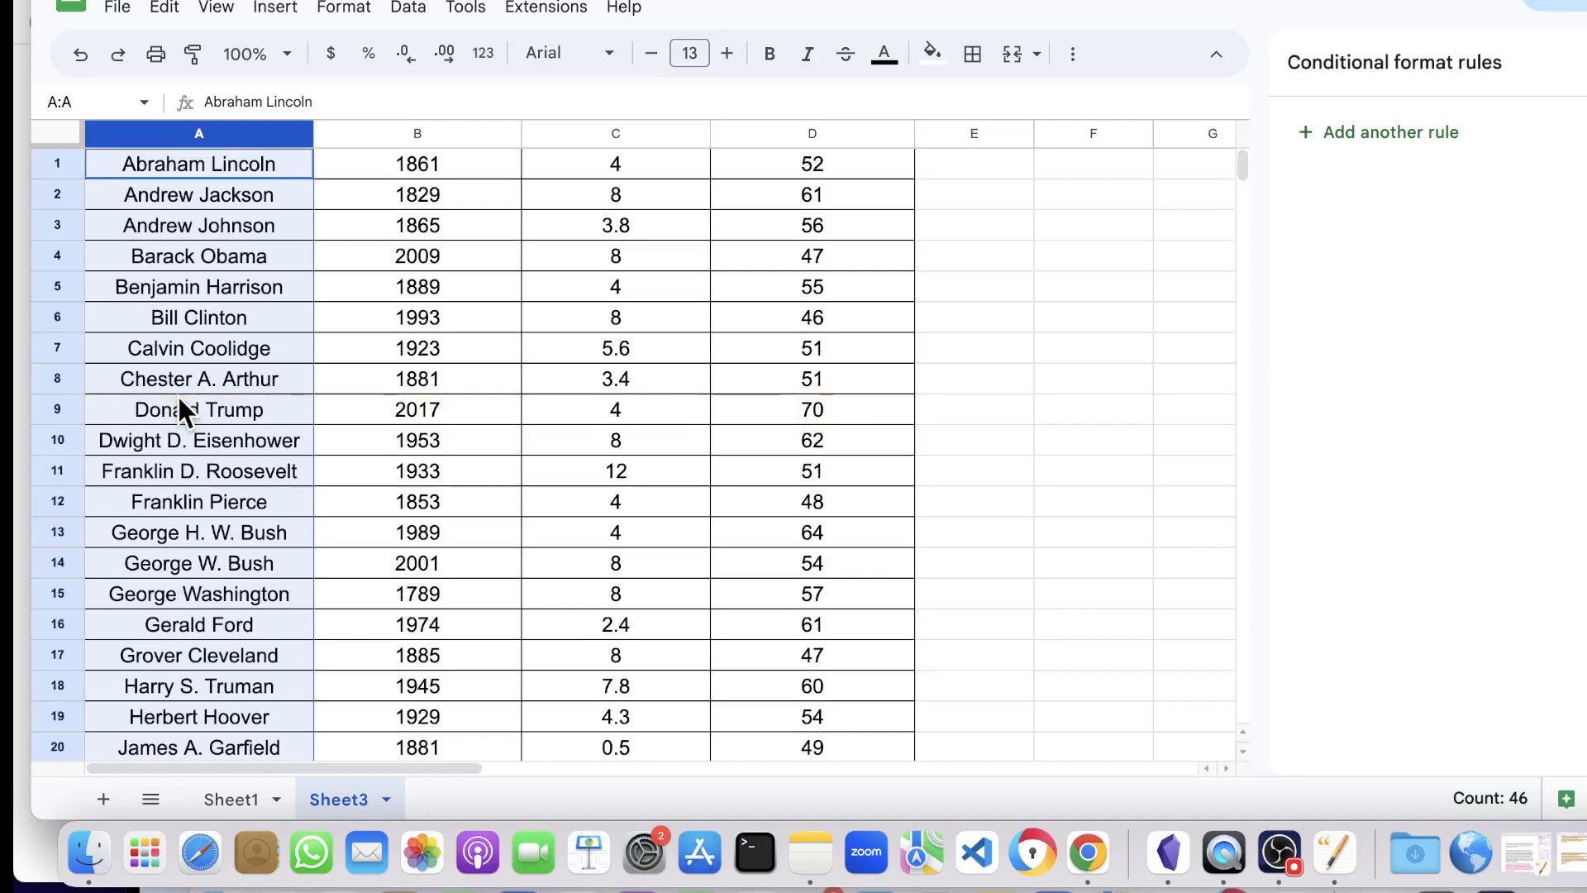
pyautogui.scroll(-10, 178, 395)
pyautogui.scroll(-5, 181, 397)
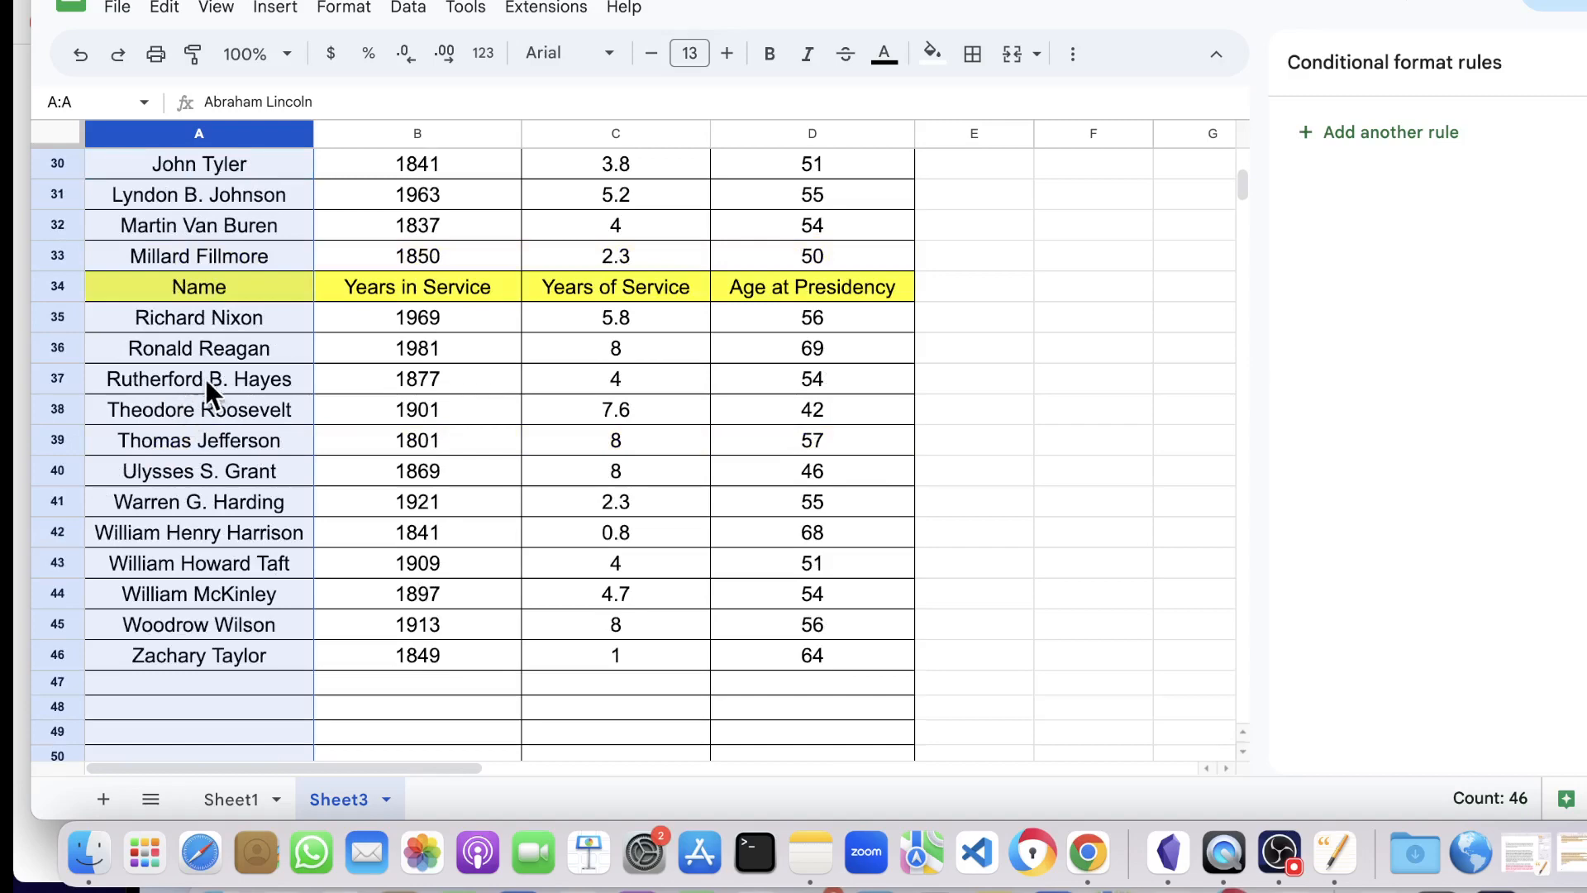
pyautogui.scroll(12, 166, 486)
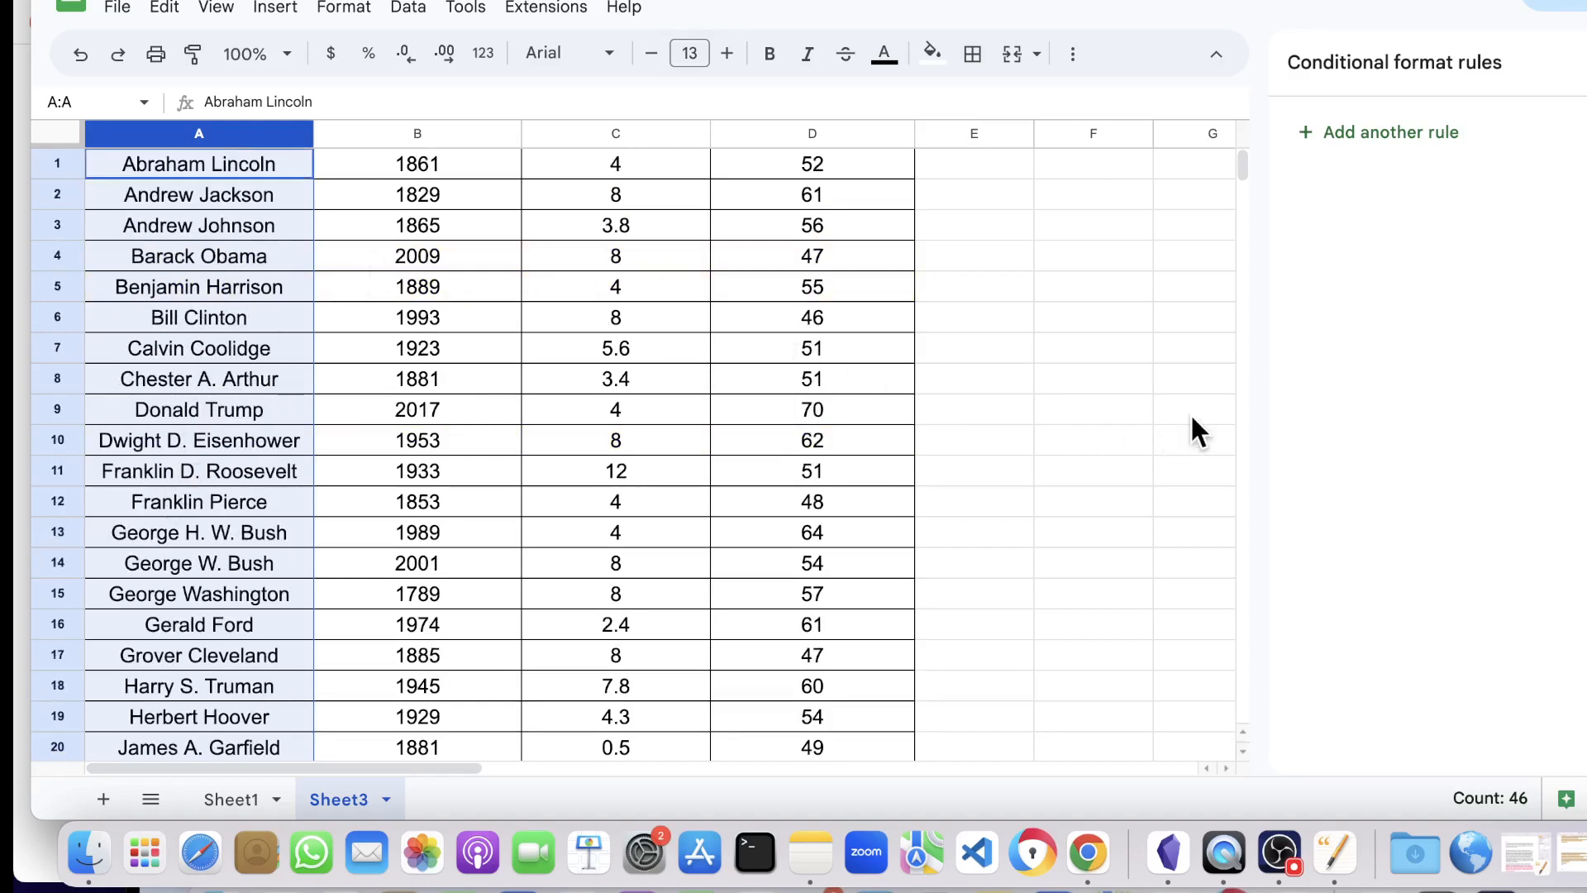
pyautogui.press('super+z')
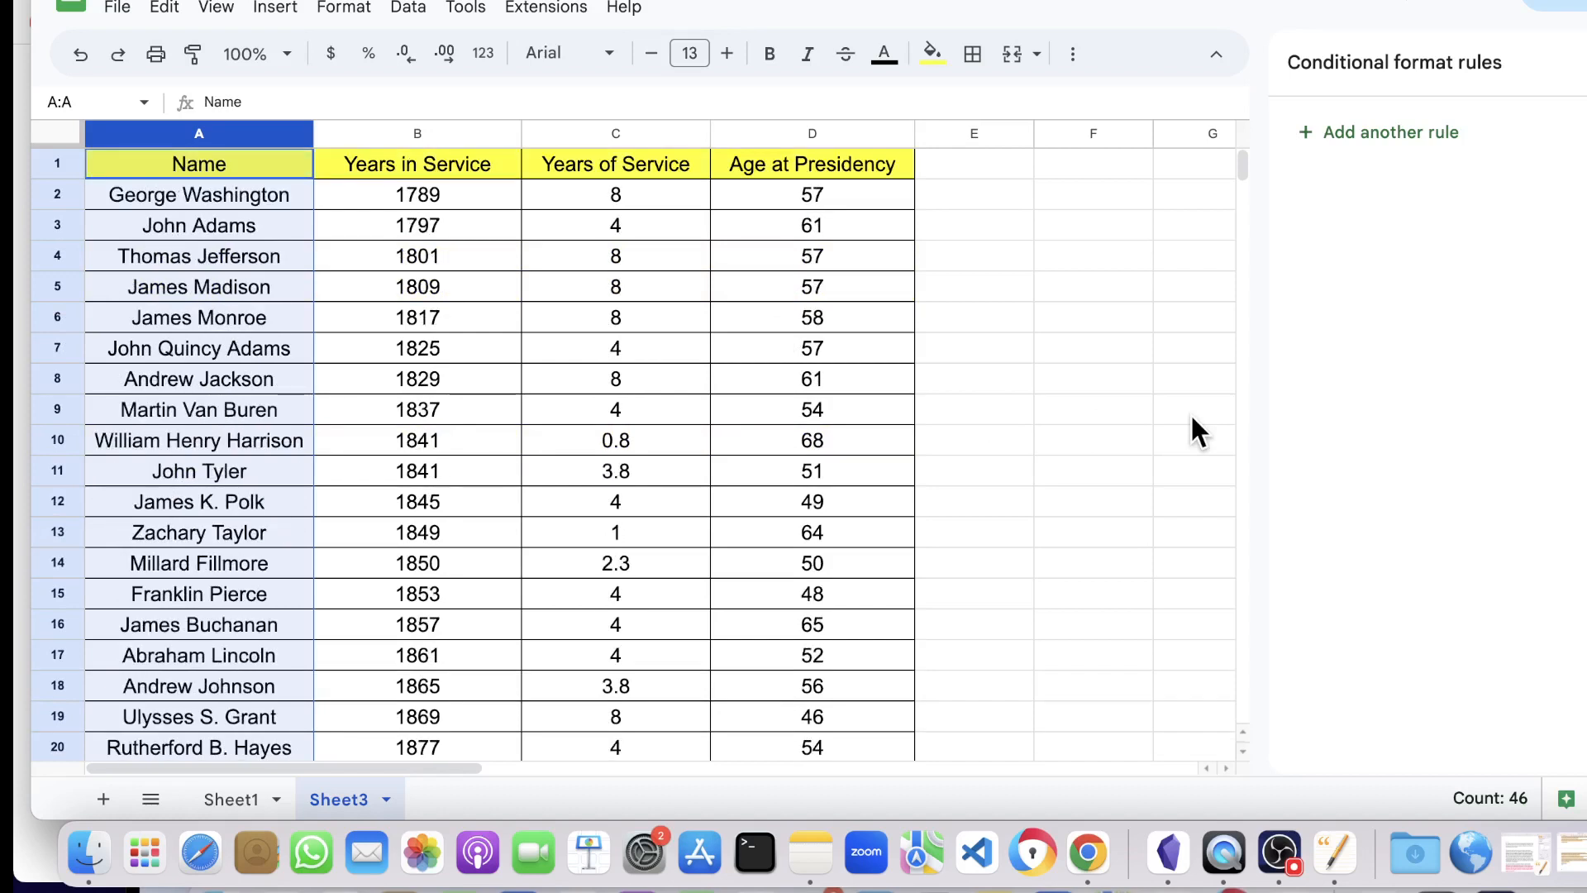
pyautogui.click(1209, 377)
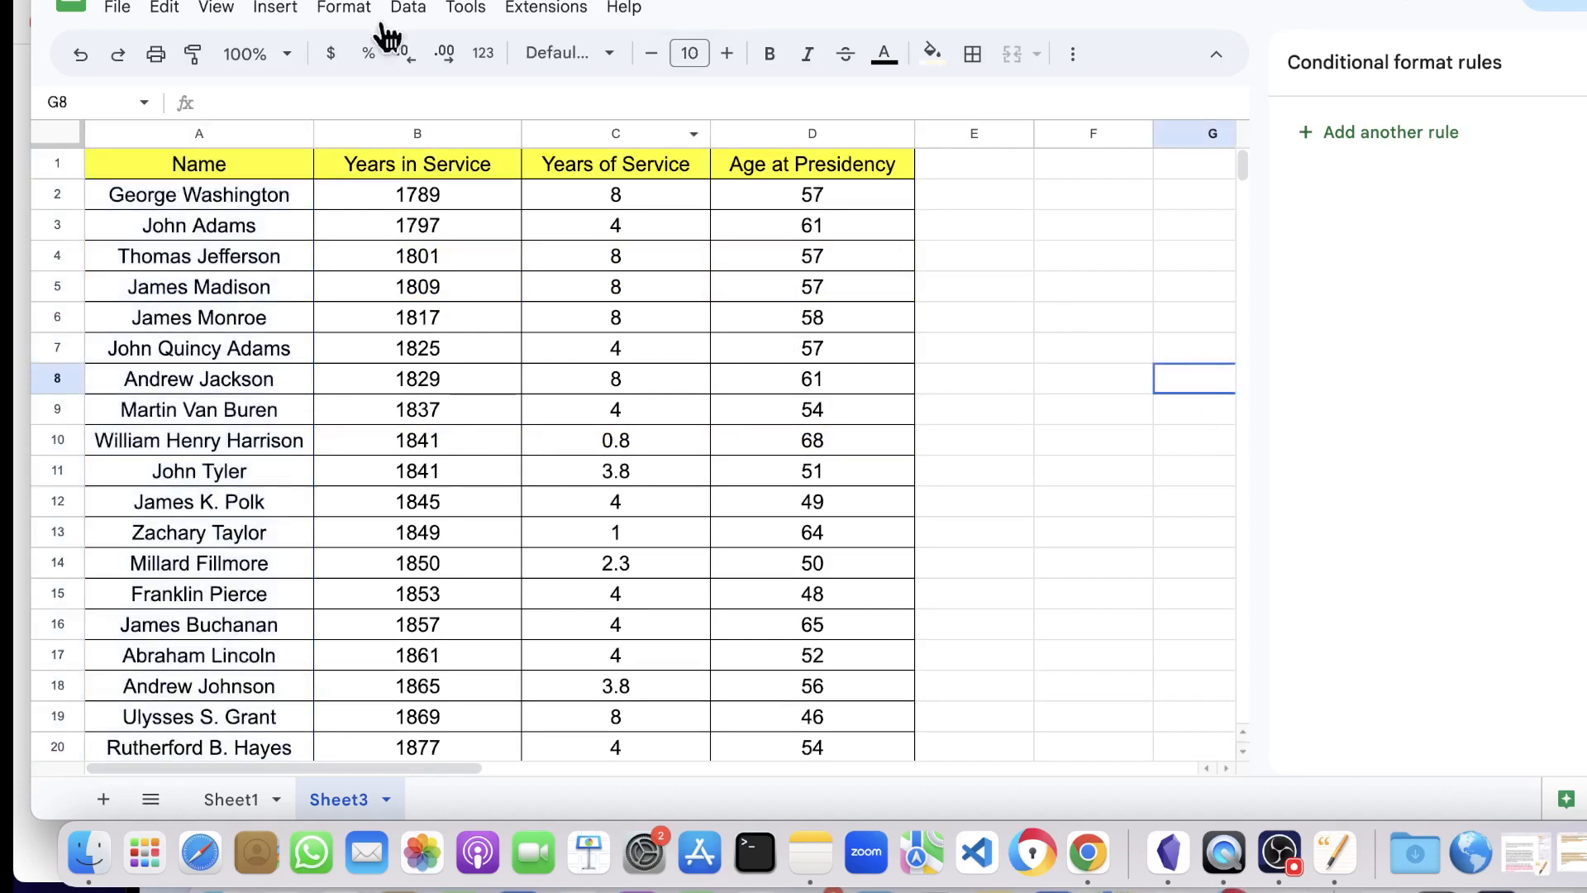
# Sort only column A with the advanced range sorting options, treating the data as having a header row and ordering Name A to Z.
pyautogui.click(265, 132)
pyautogui.click(414, 8)
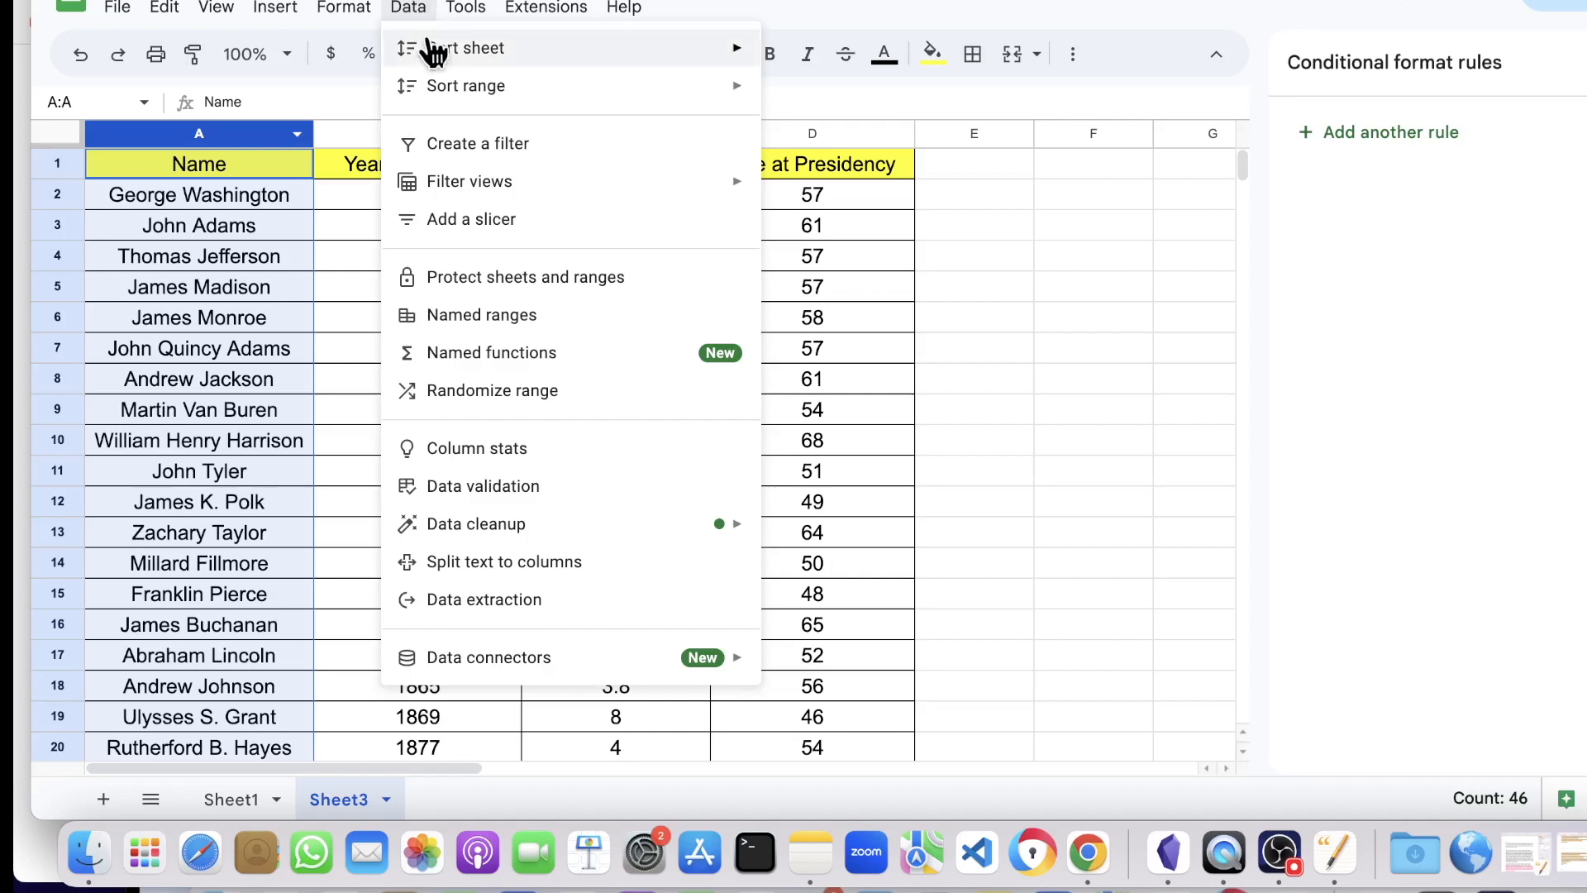
pyautogui.moveTo(502, 98)
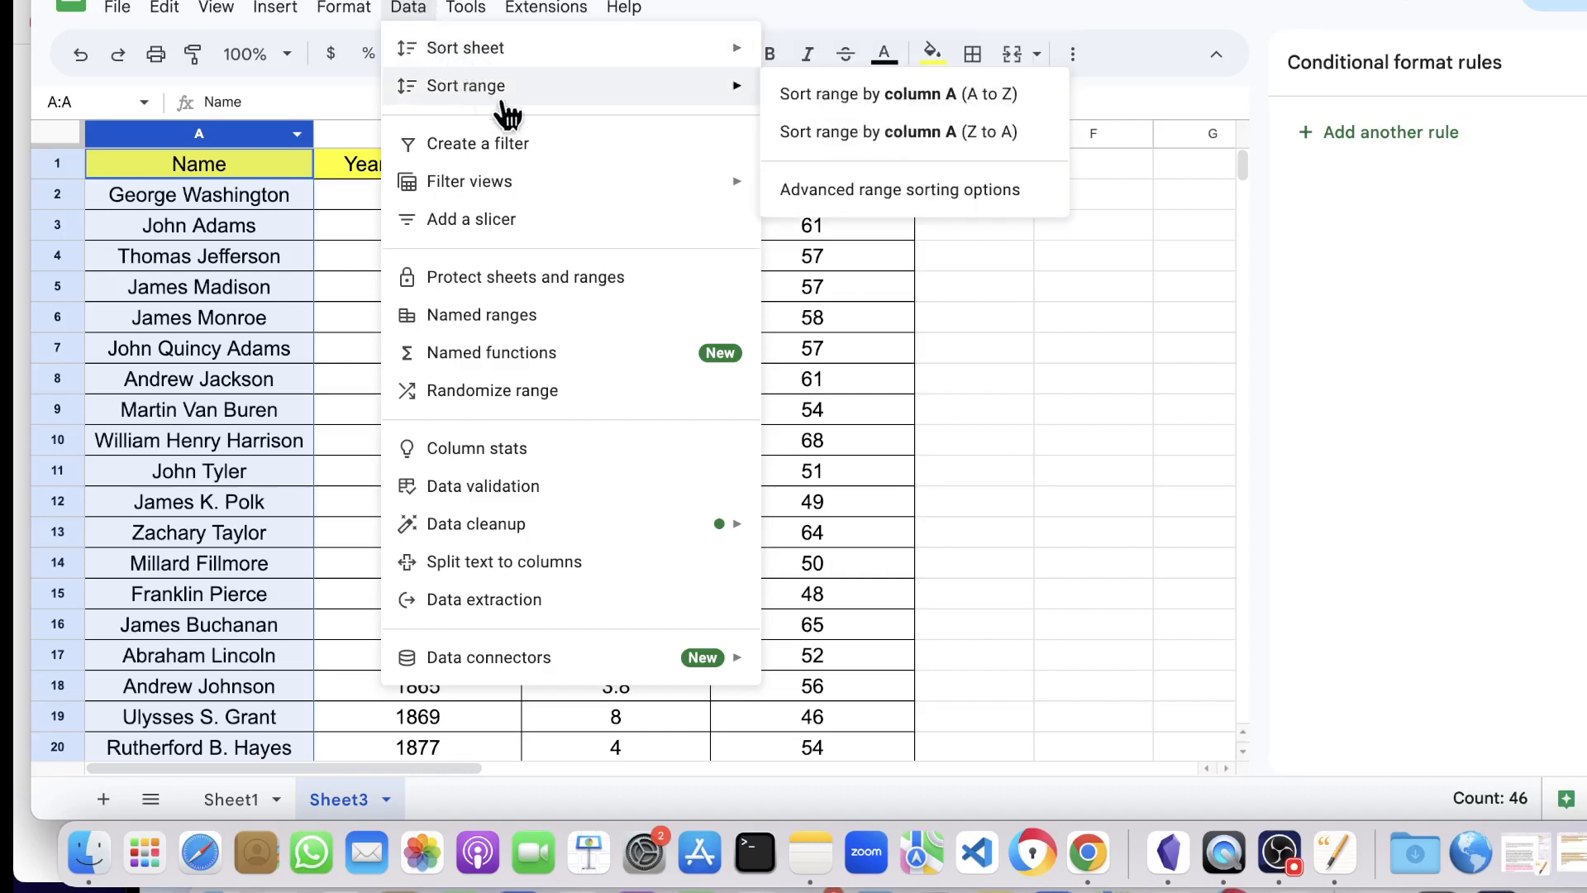
pyautogui.click(860, 203)
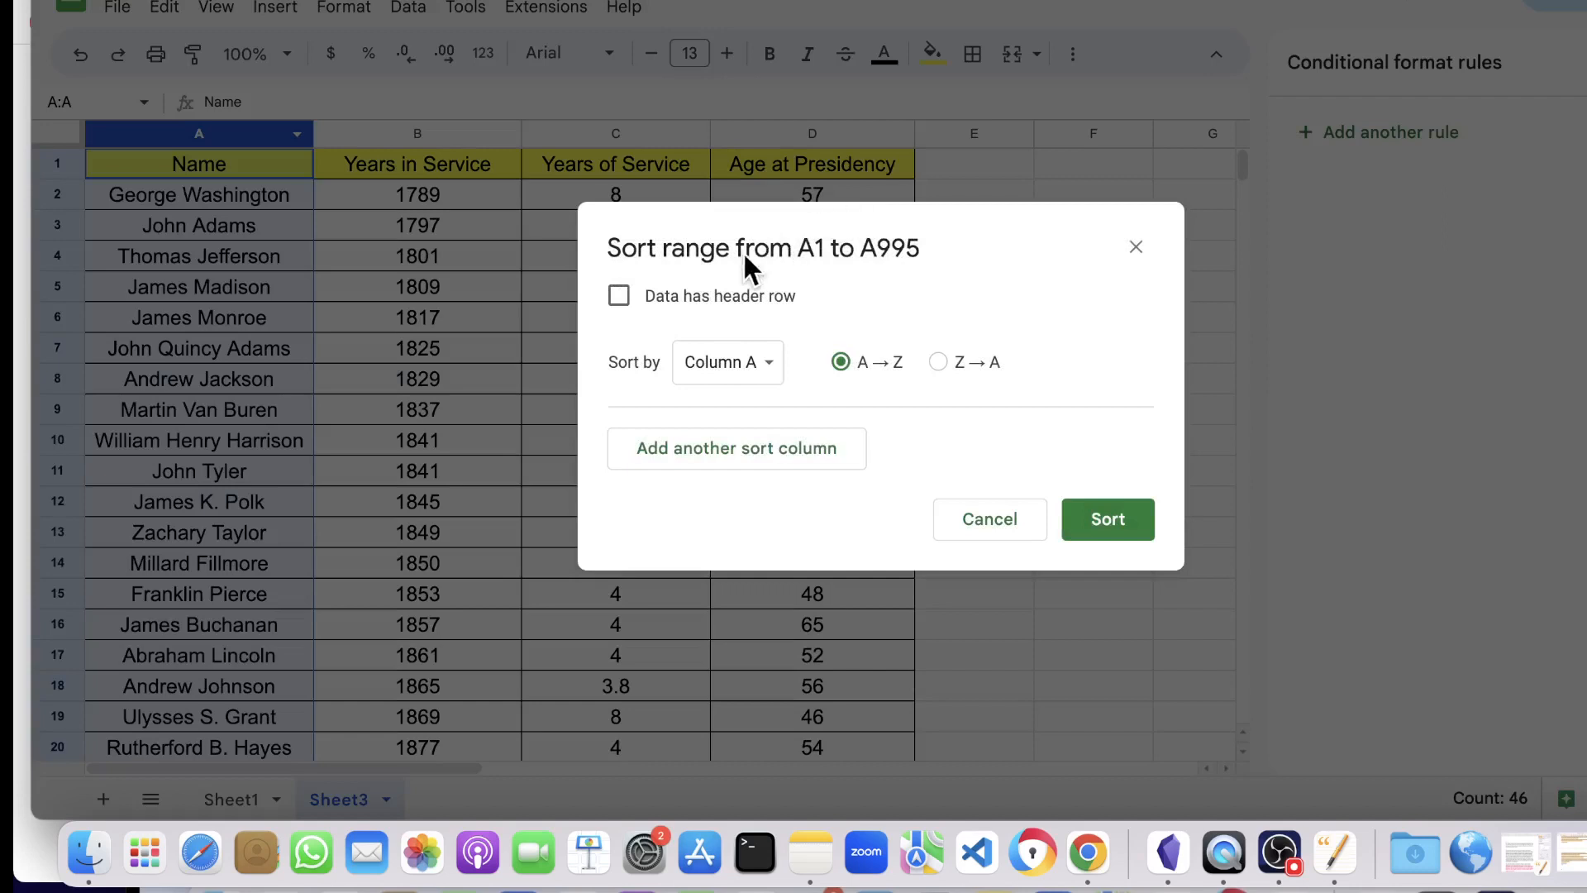
pyautogui.click(620, 299)
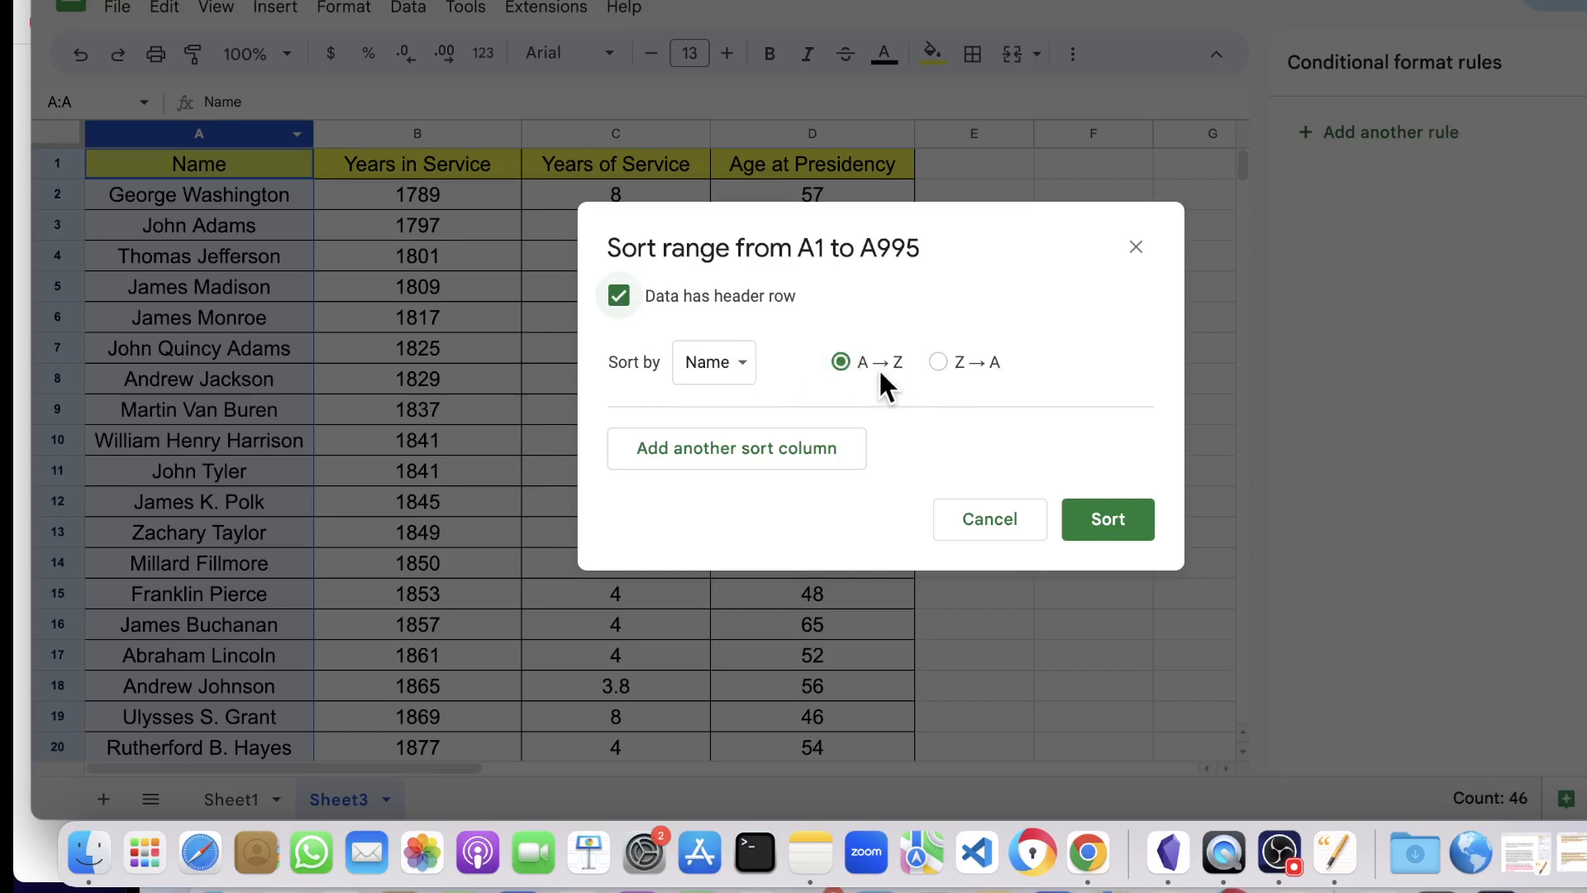
pyautogui.click(747, 374)
pyautogui.click(779, 370)
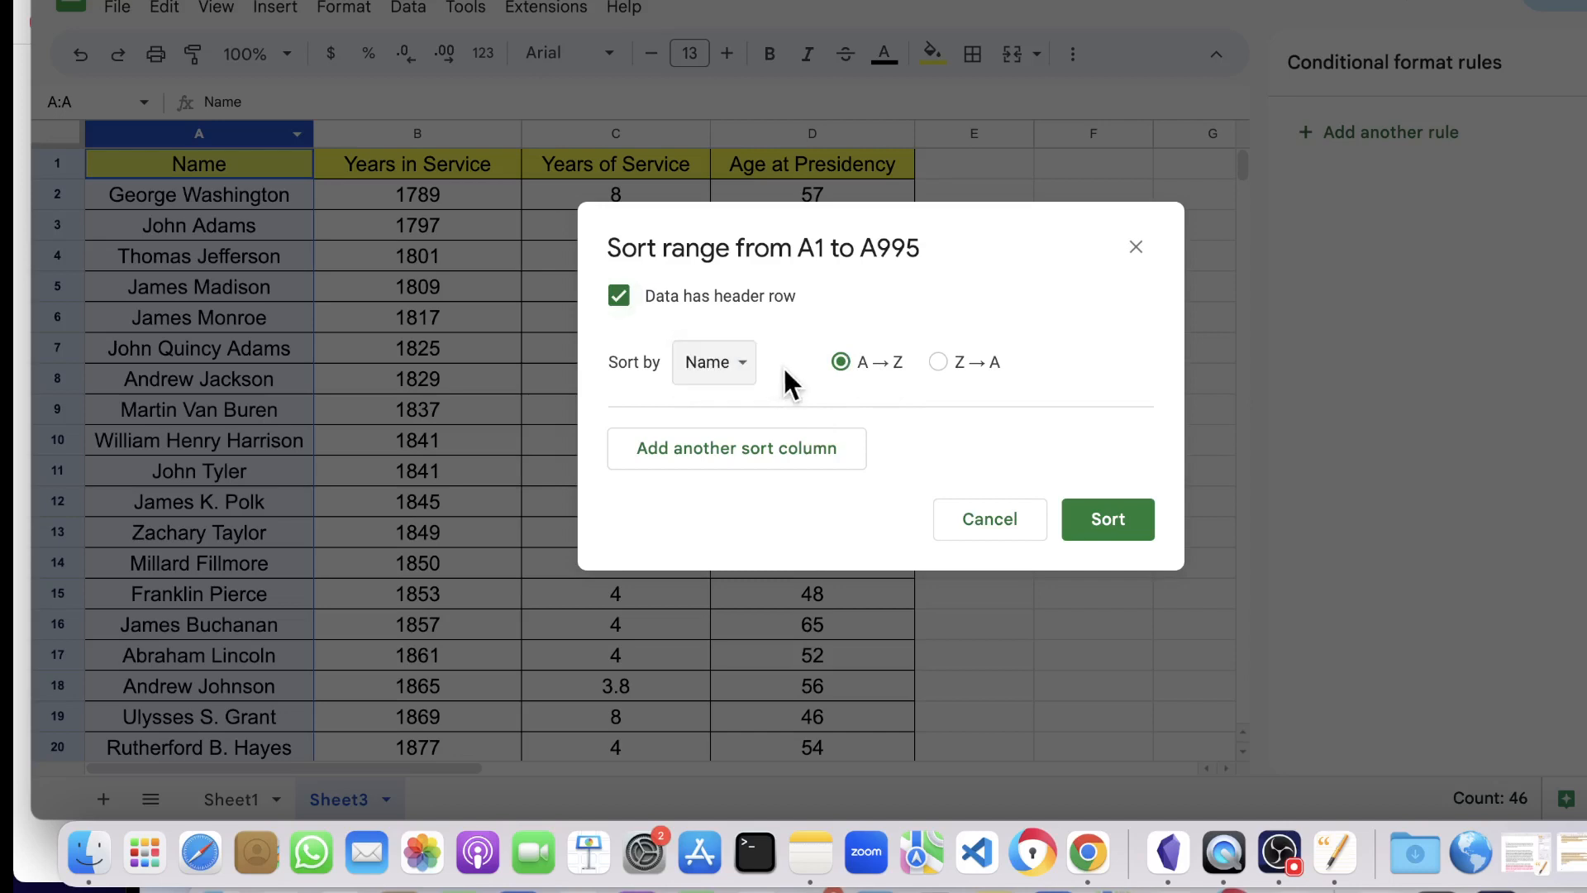
pyautogui.click(1107, 520)
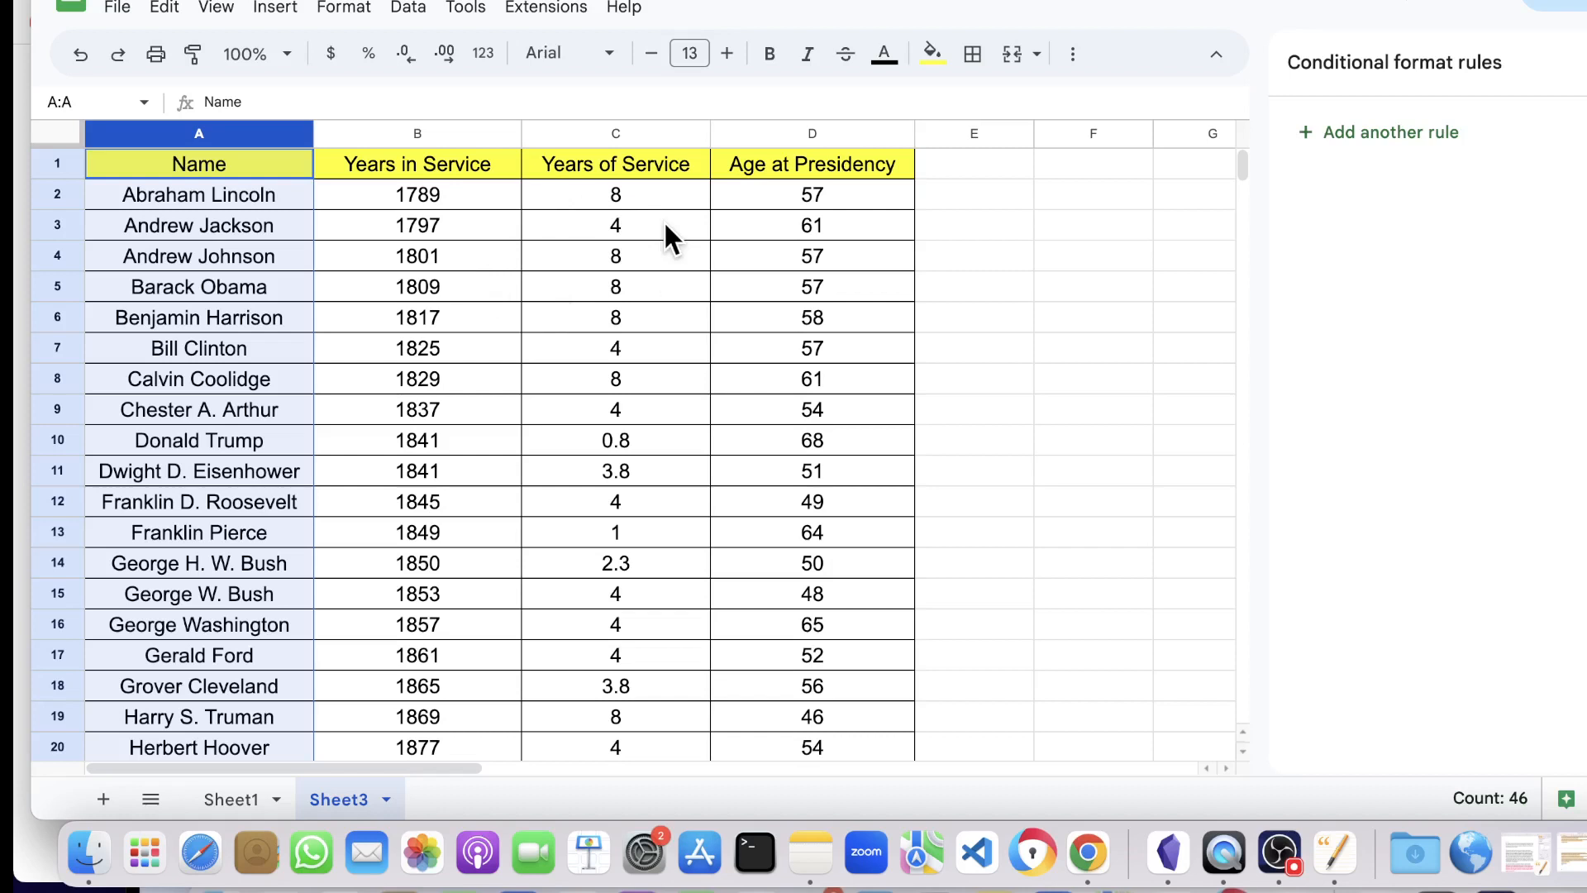
# Check rows 5 and 7 for whether names still match their data, and undo the column A sort.
pyautogui.click(57, 287)
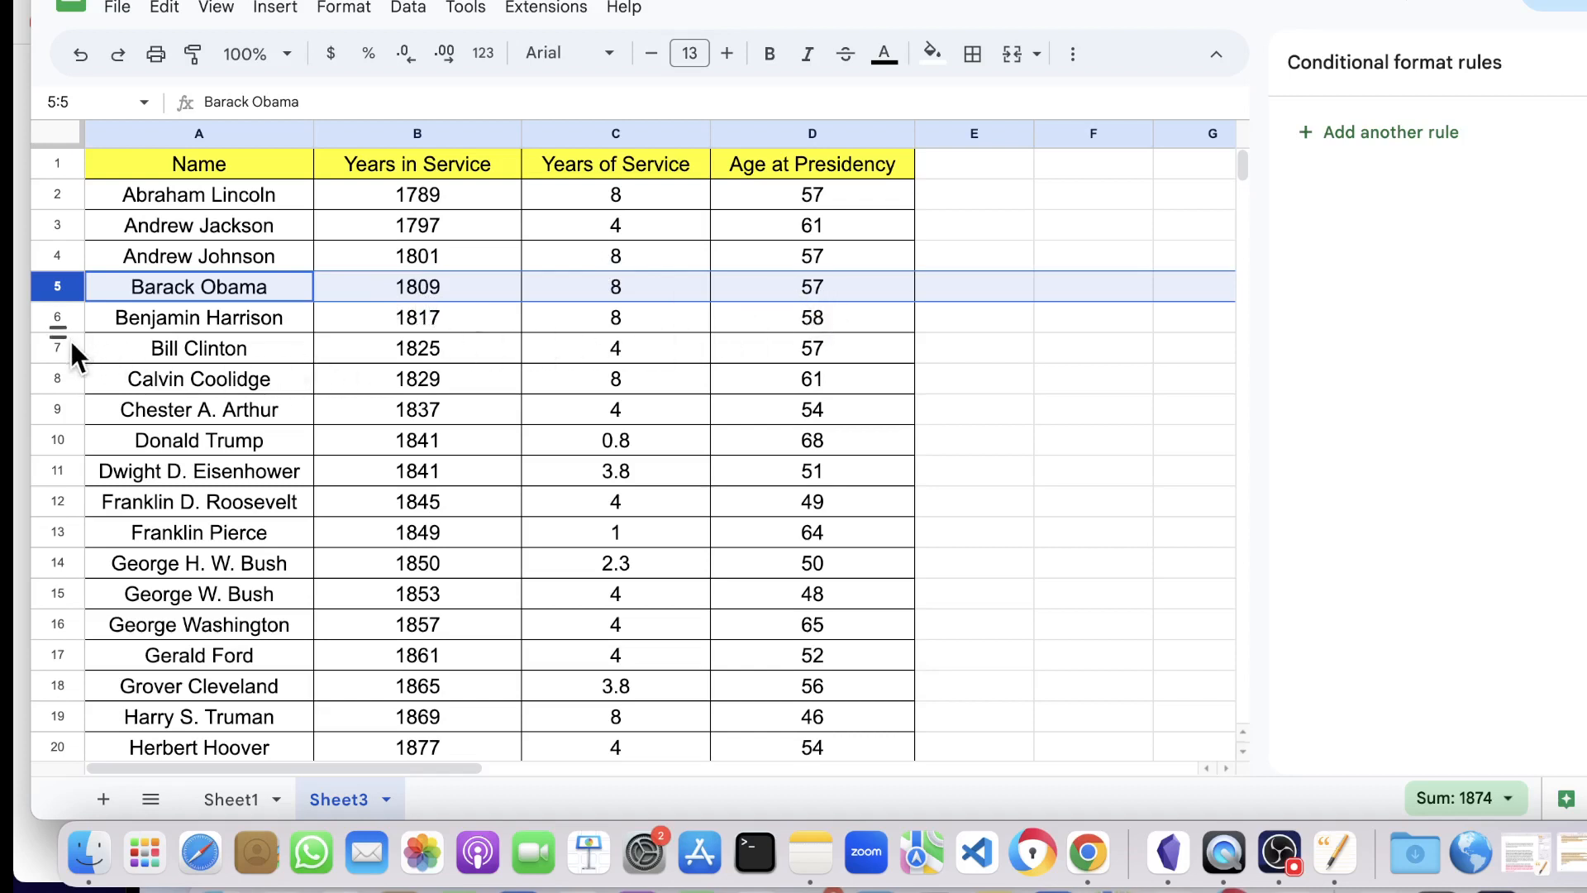
pyautogui.click(42, 344)
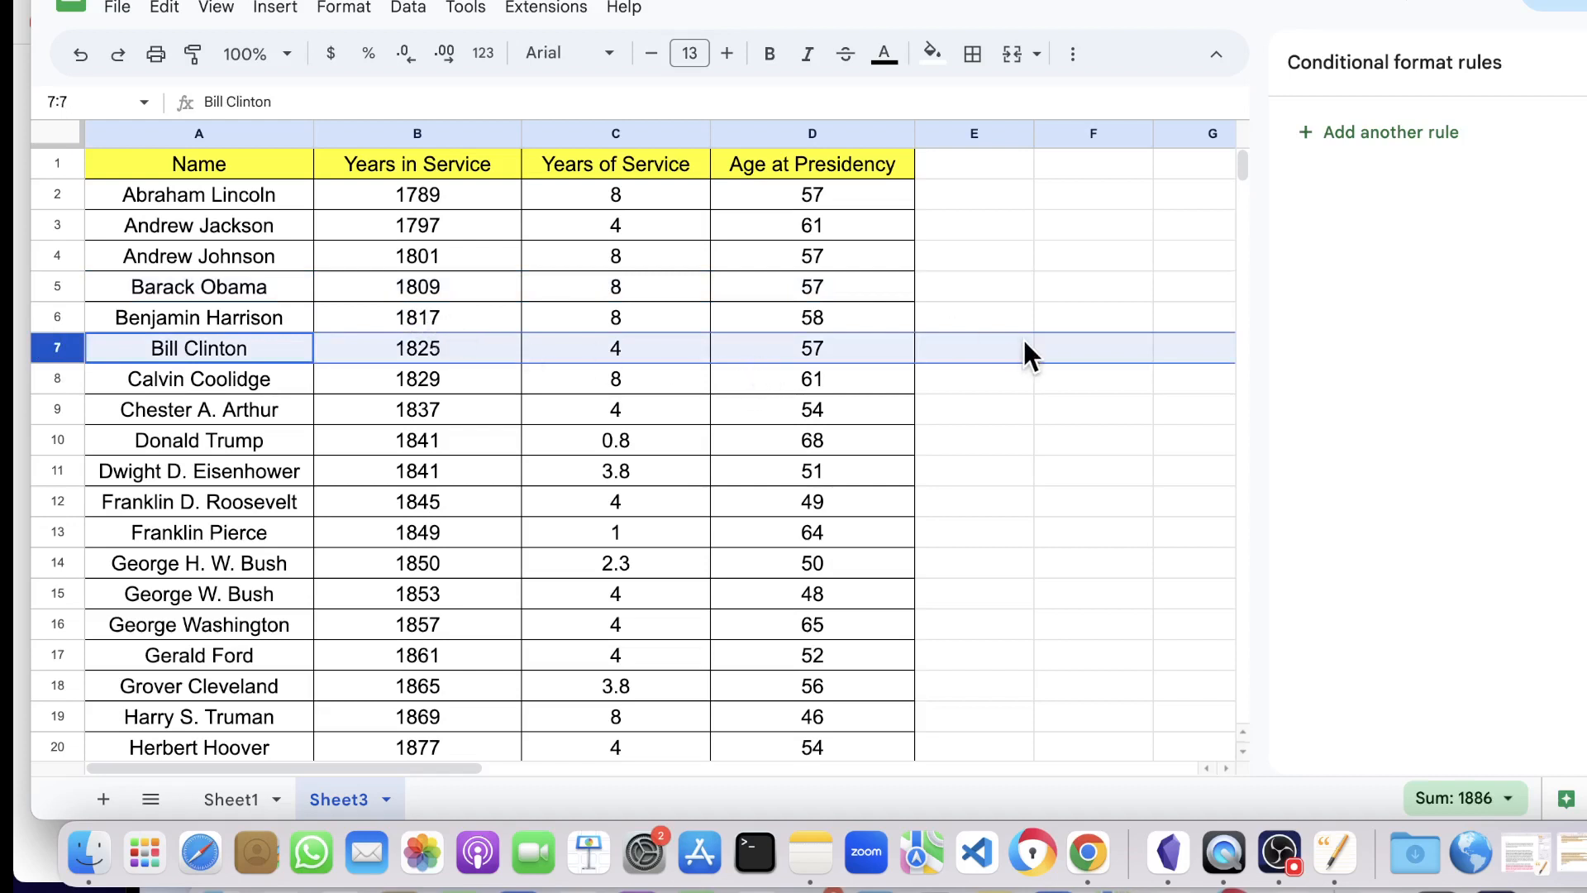
pyautogui.click(1015, 316)
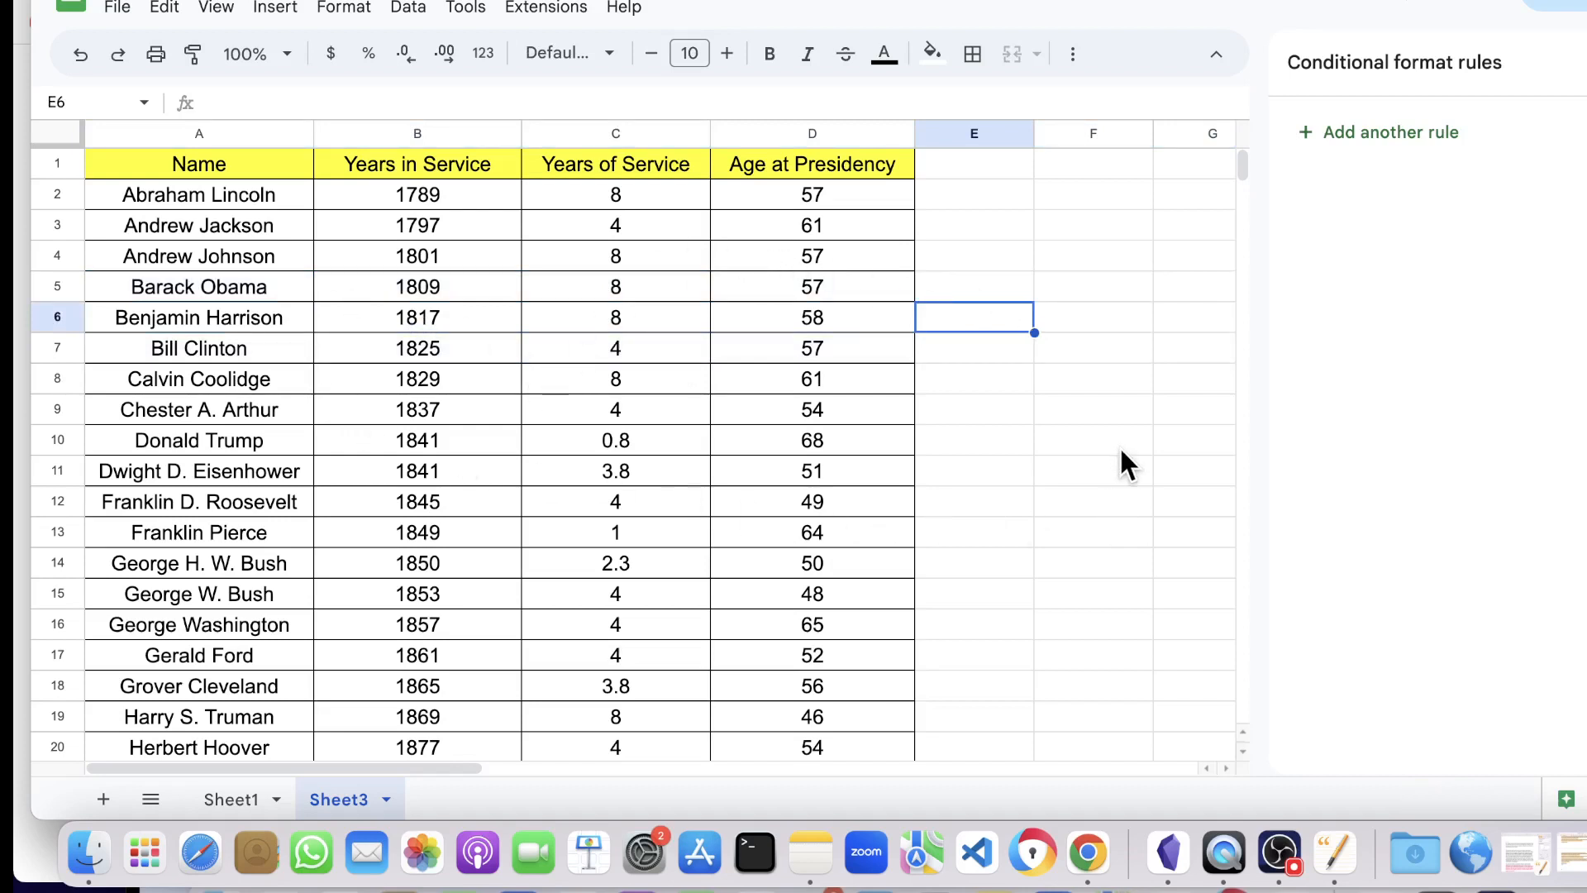
pyautogui.press('super+z')
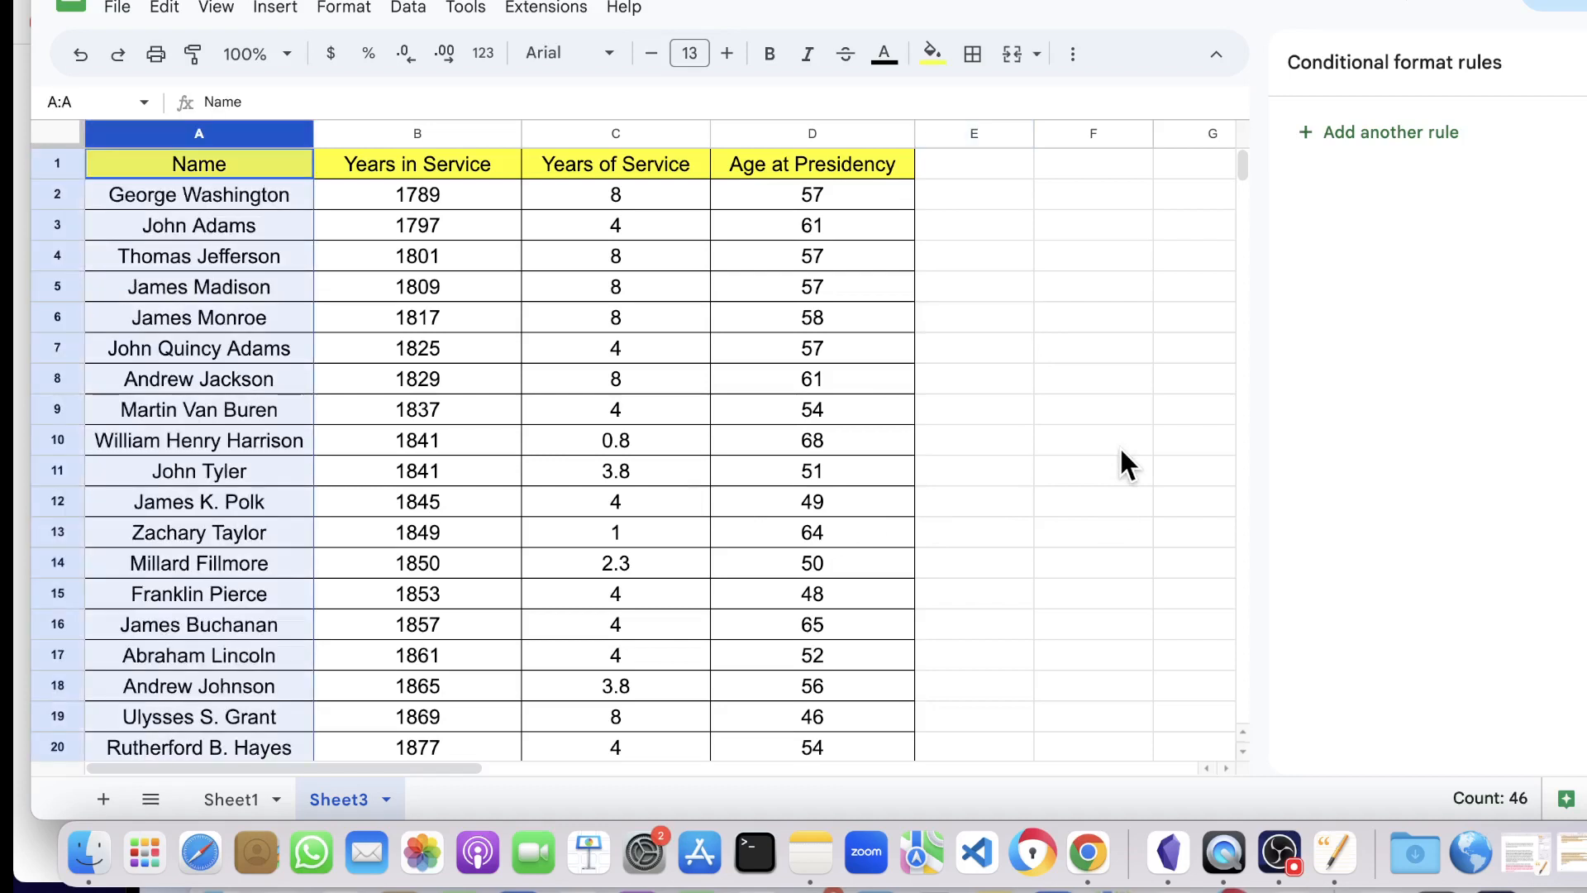
pyautogui.moveTo(1016, 336); pyautogui.dragTo(1001, 318)
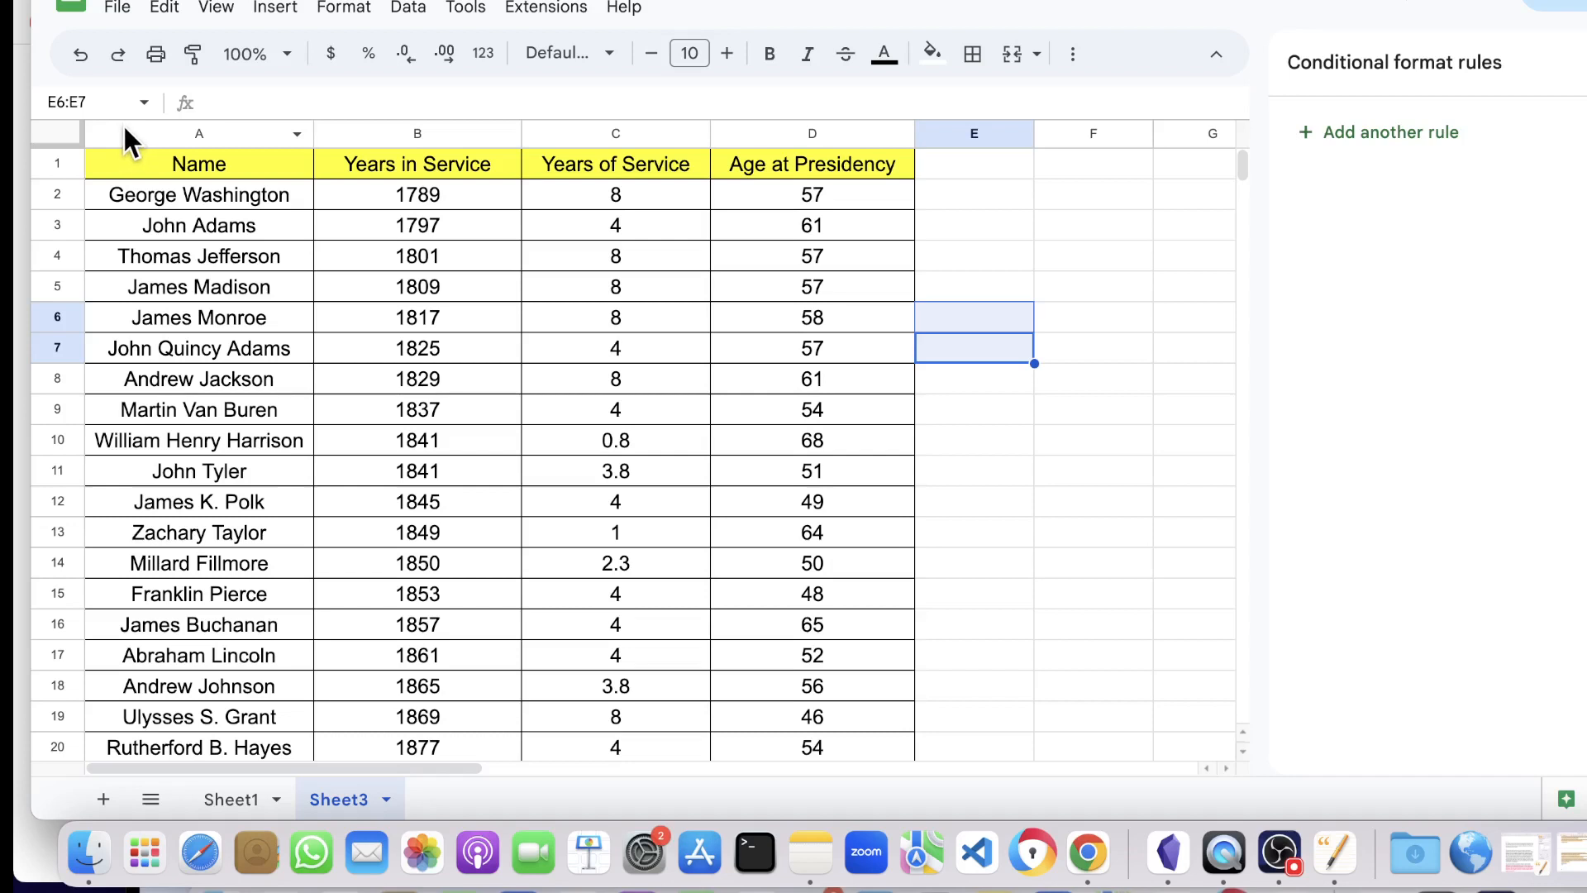
# Set up an advanced range sort for columns A to D with a header row, sorting by Name from A to Z.
pyautogui.moveTo(118, 128); pyautogui.dragTo(797, 175)
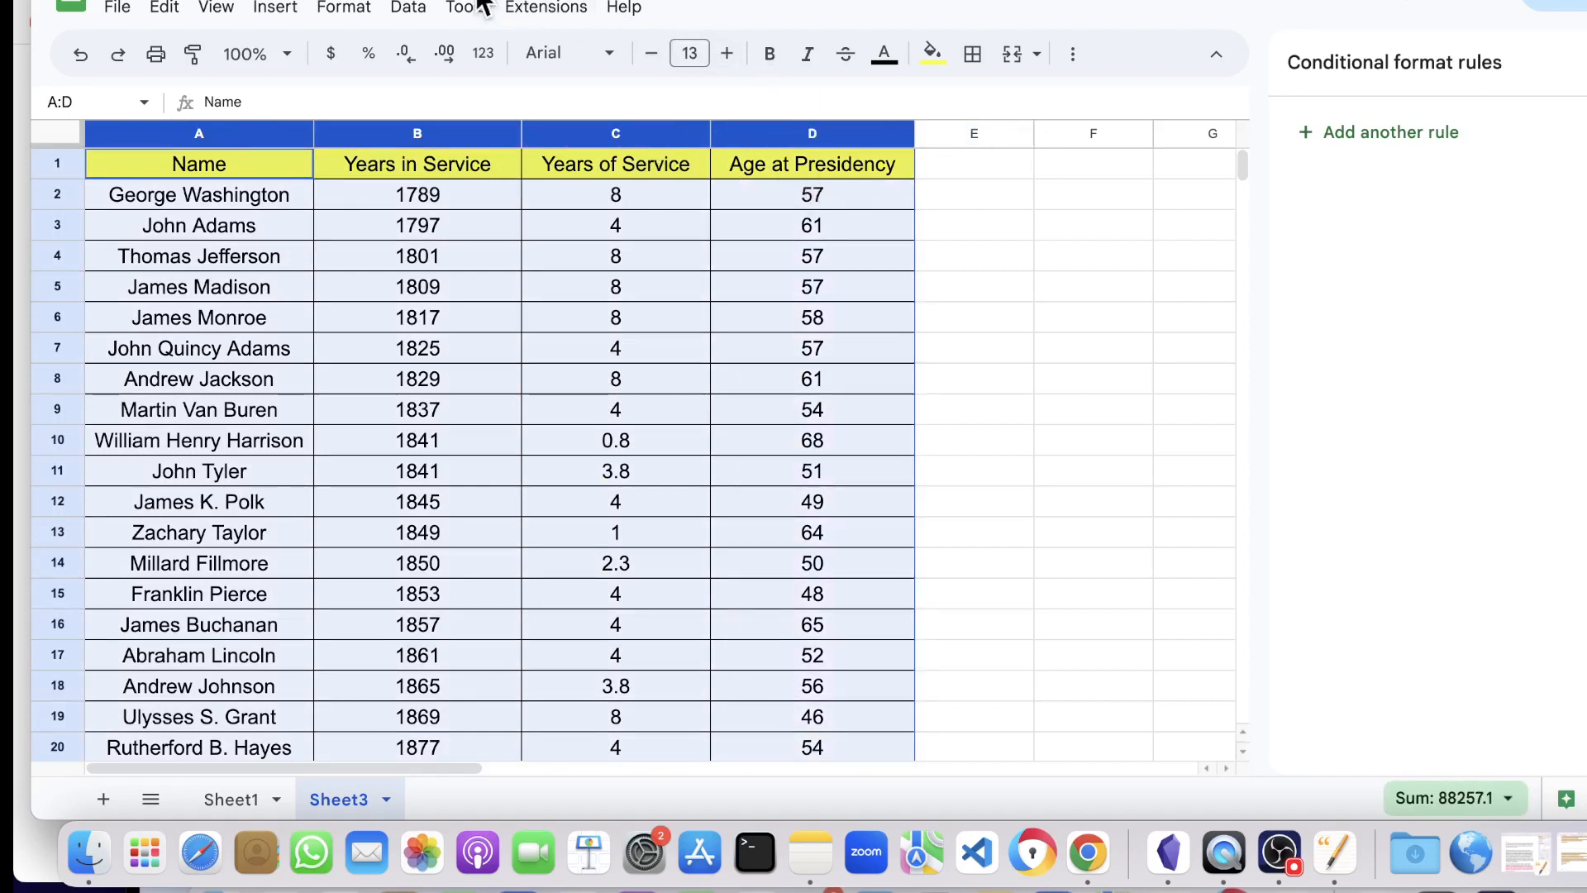
pyautogui.click(403, 9)
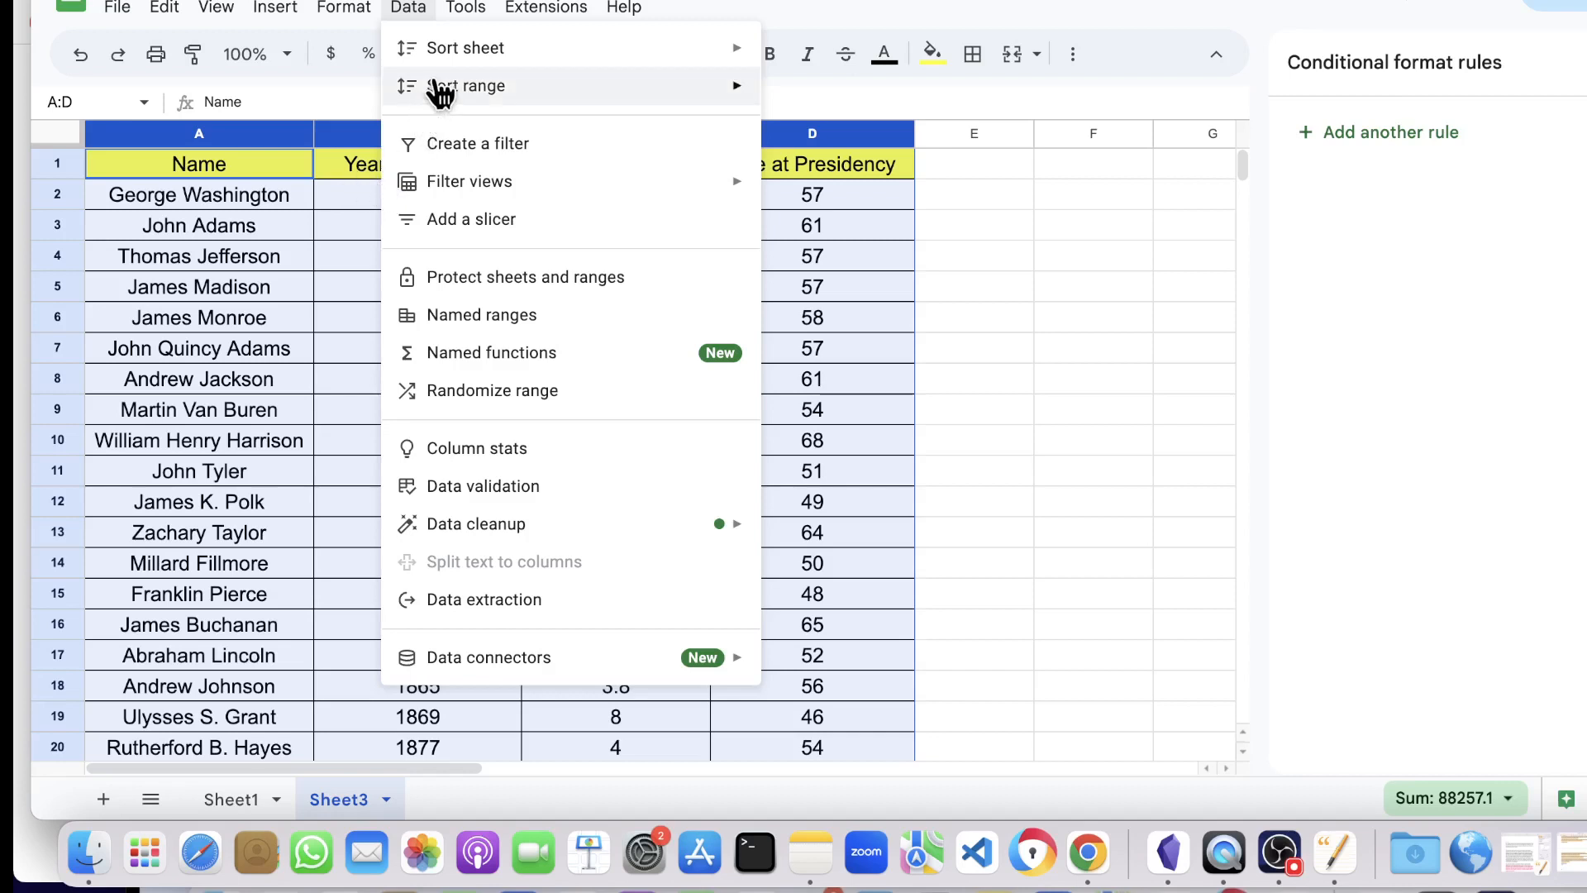
pyautogui.moveTo(447, 66)
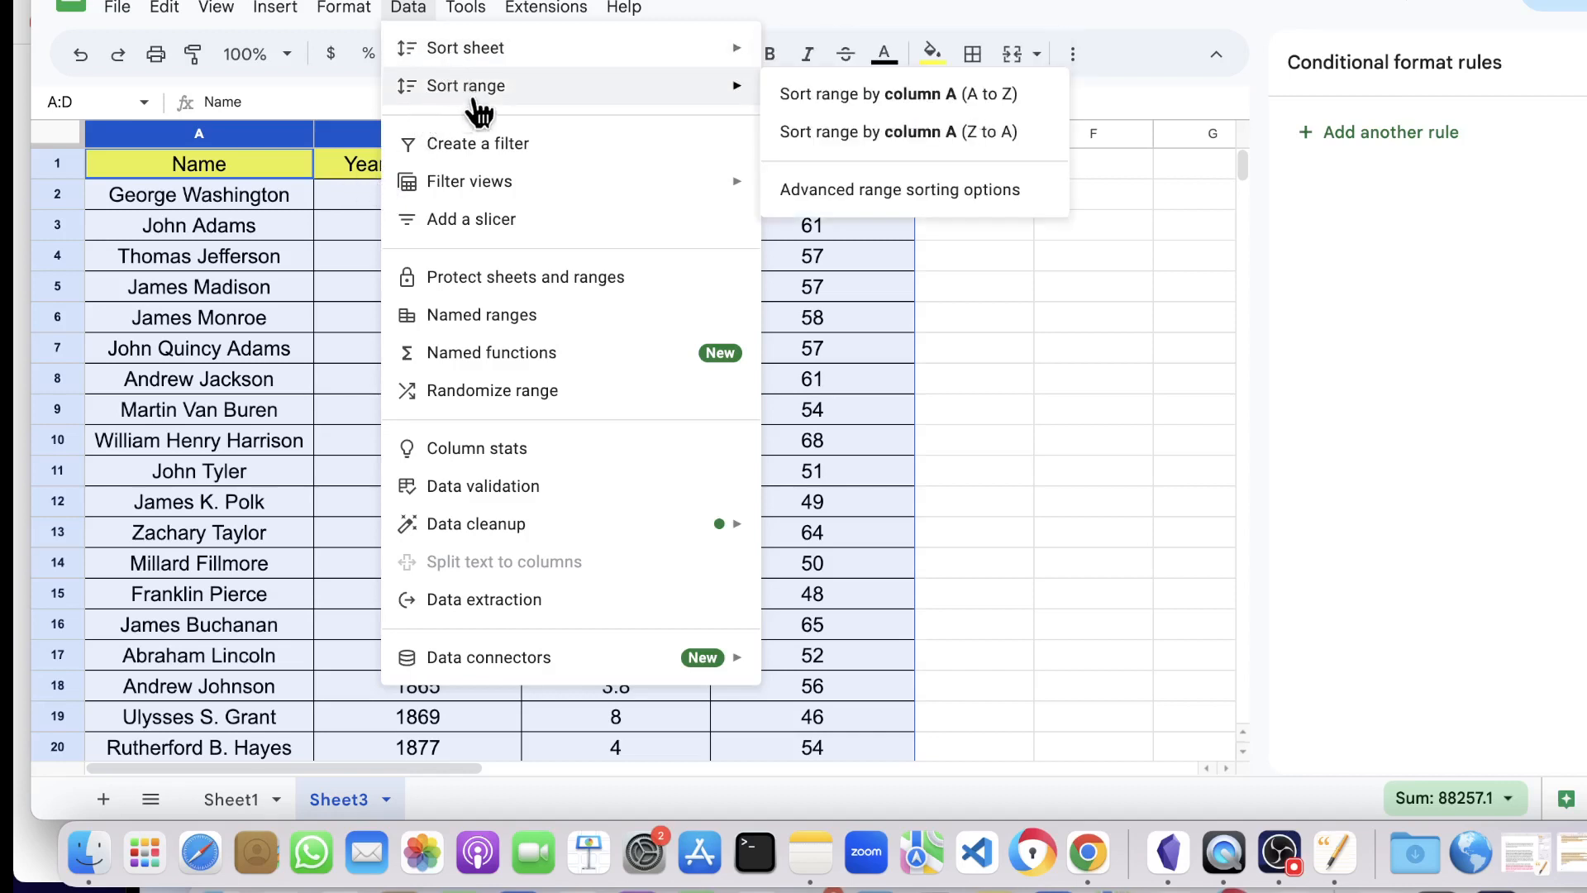
pyautogui.moveTo(734, 87)
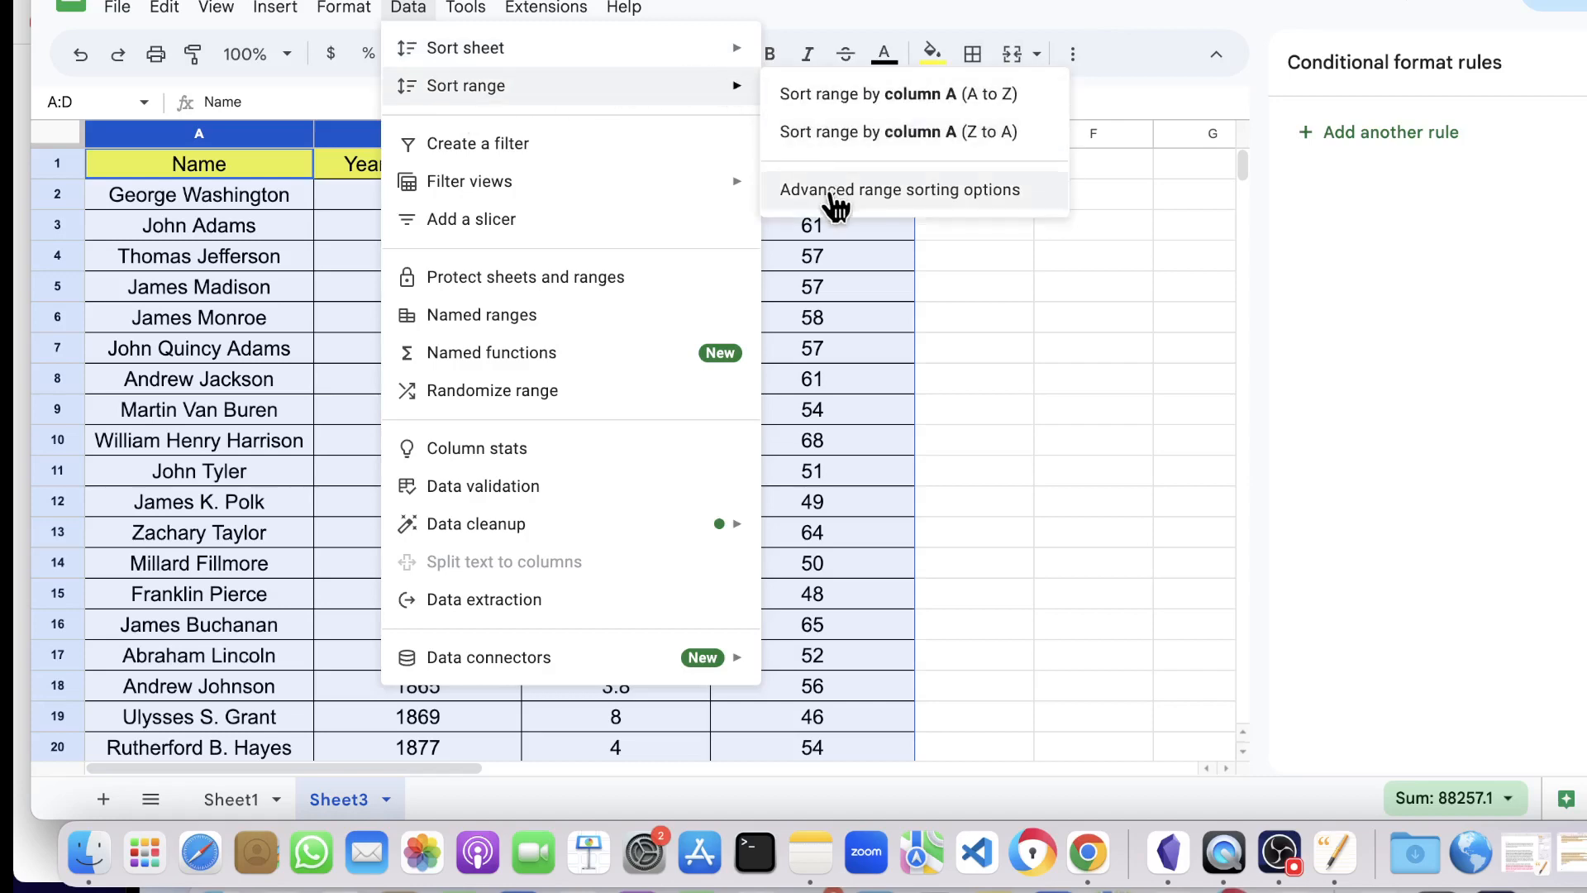
pyautogui.click(837, 203)
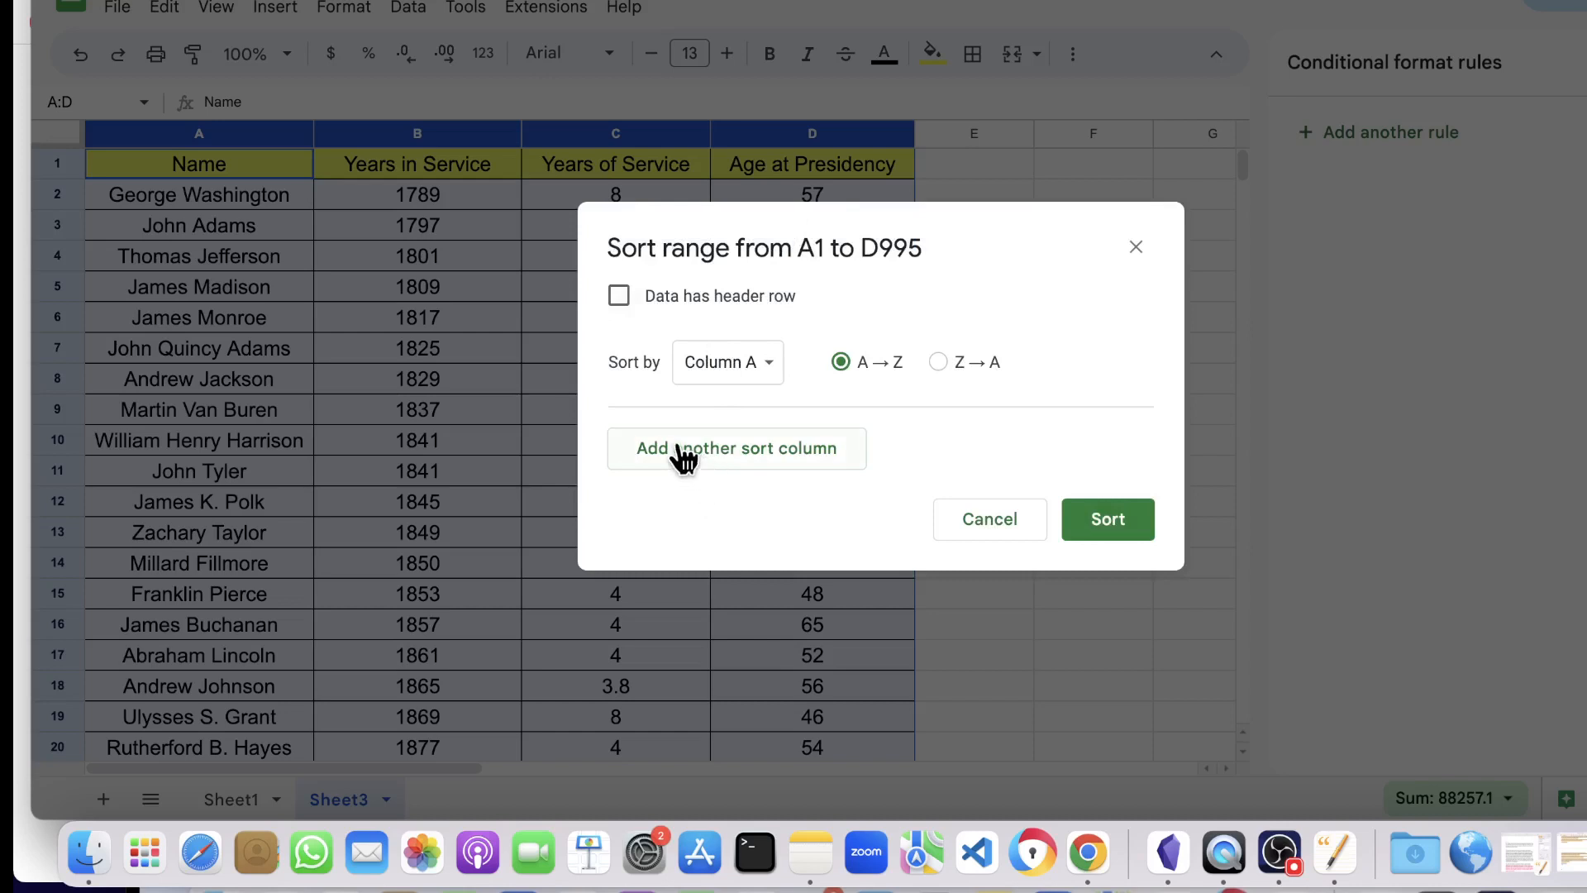
pyautogui.click(619, 296)
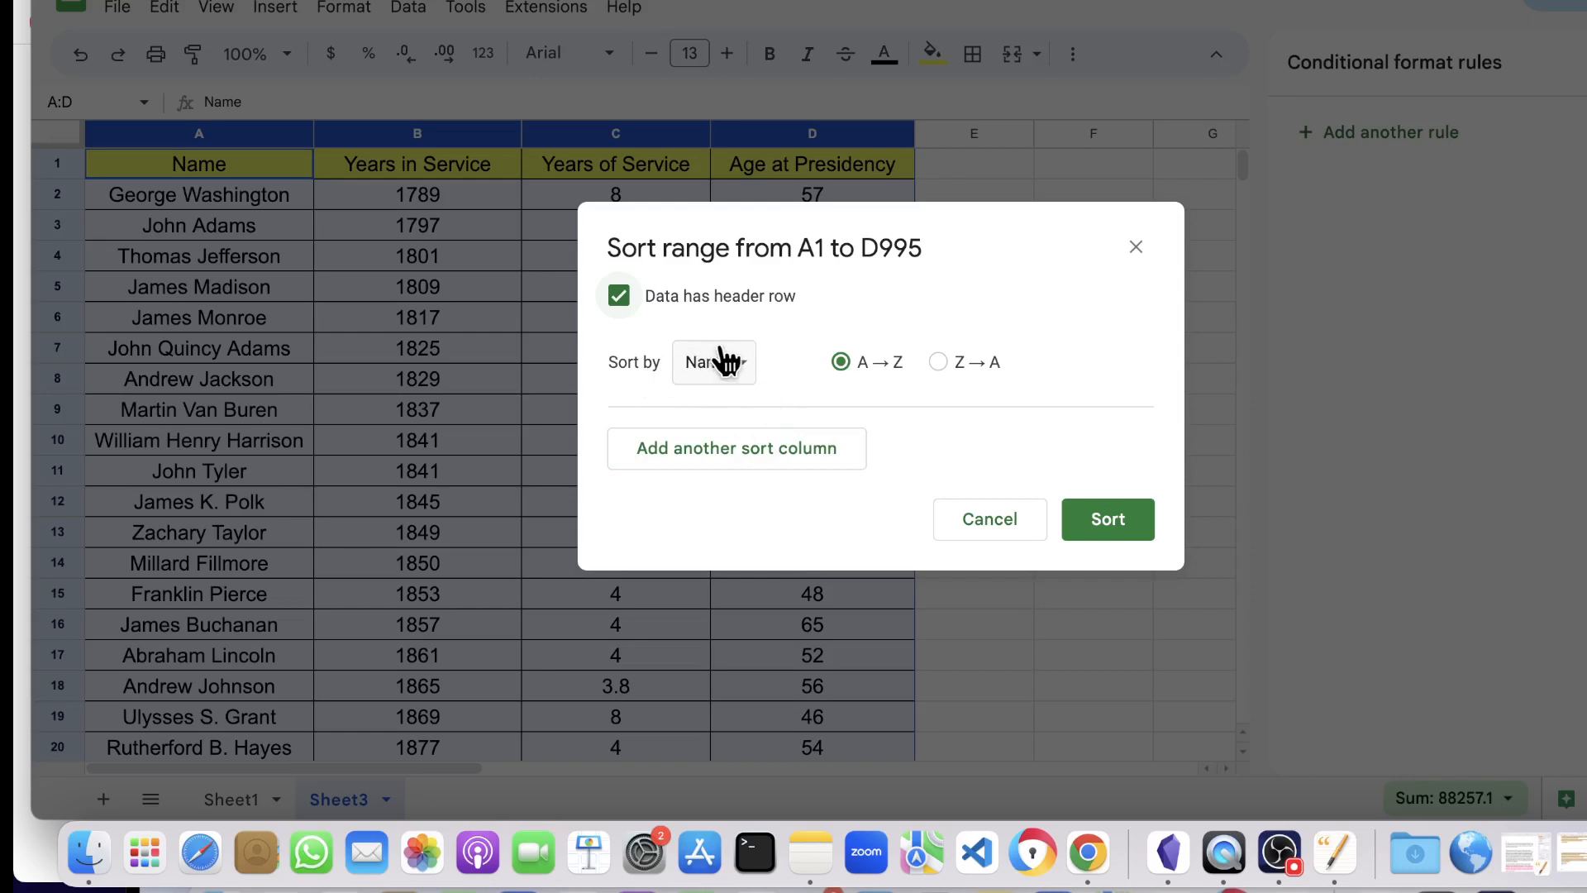
# Add Years in Service, Years of Service and Age at Presidency as further A to Z sort columns and apply the sort.
pyautogui.click(733, 459)
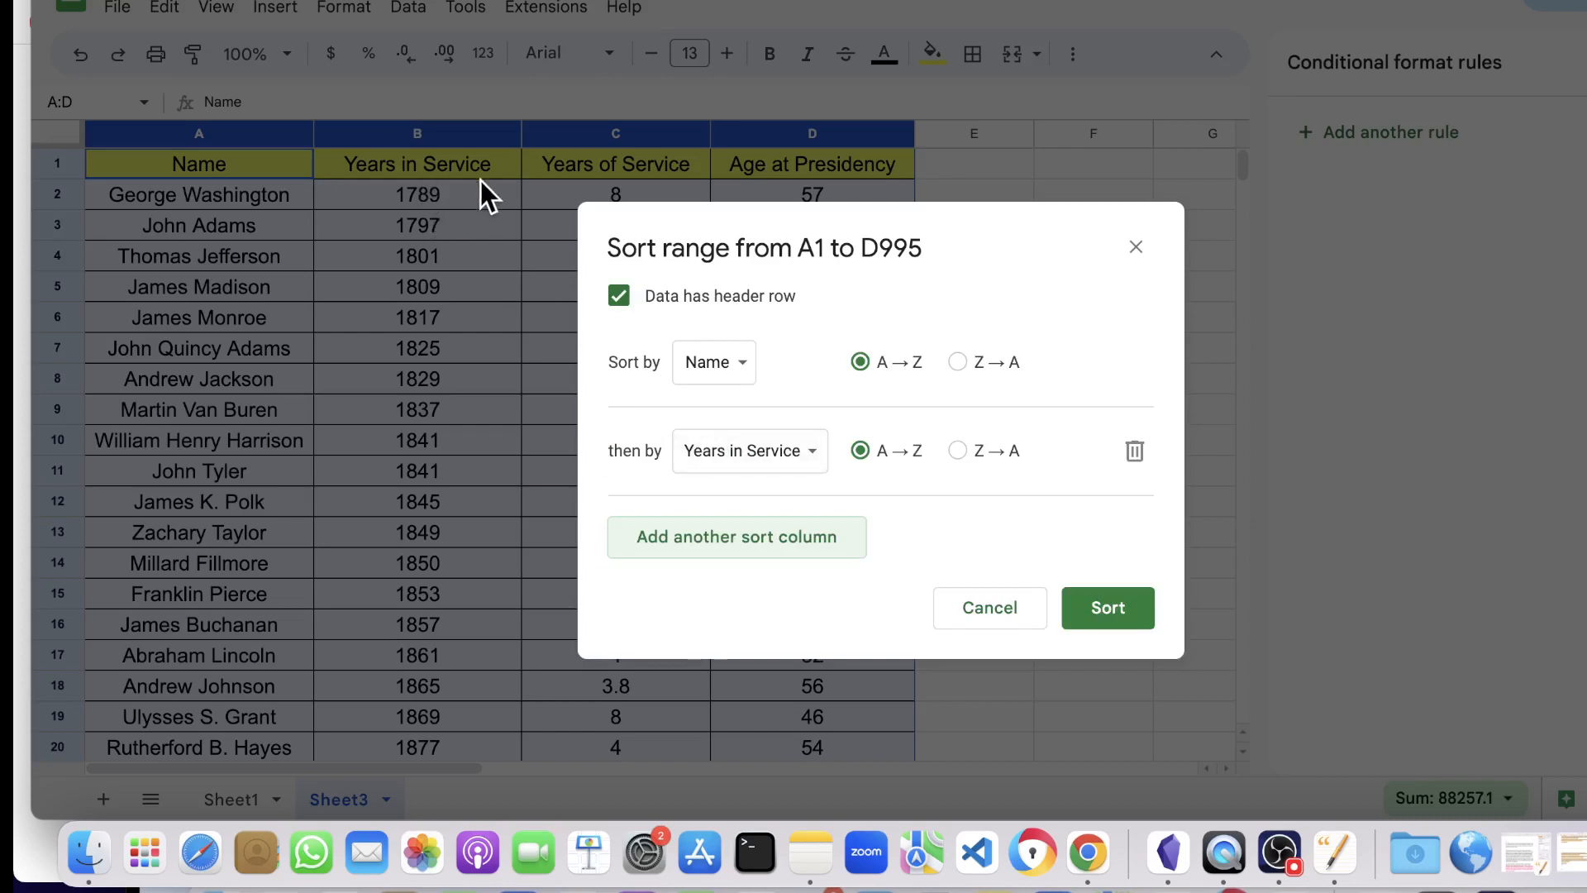
pyautogui.click(808, 453)
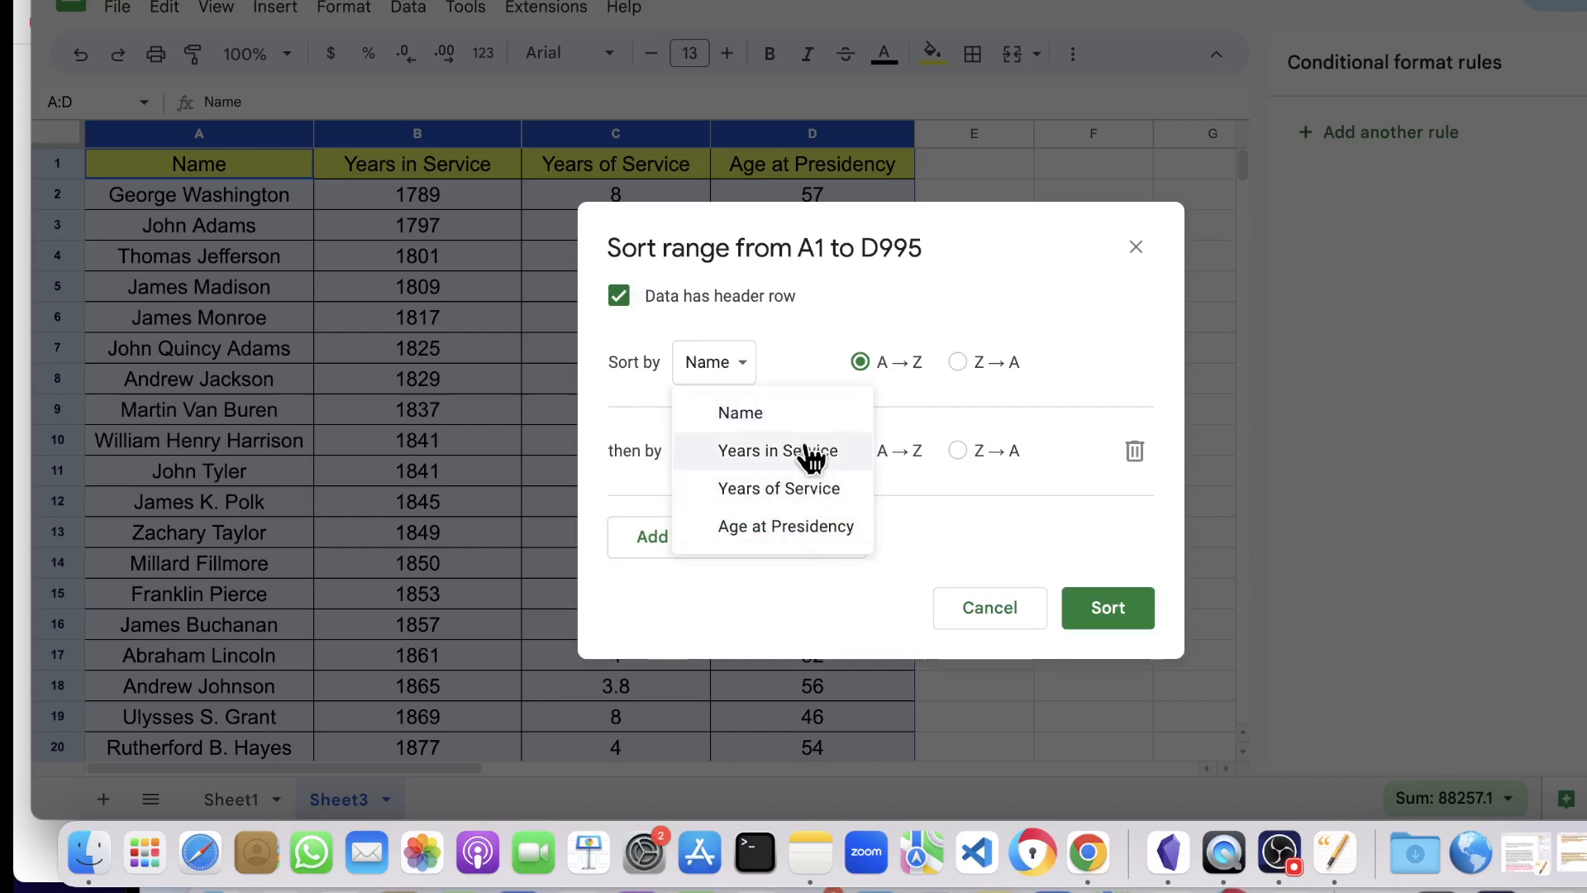
pyautogui.click(812, 454)
pyautogui.click(799, 547)
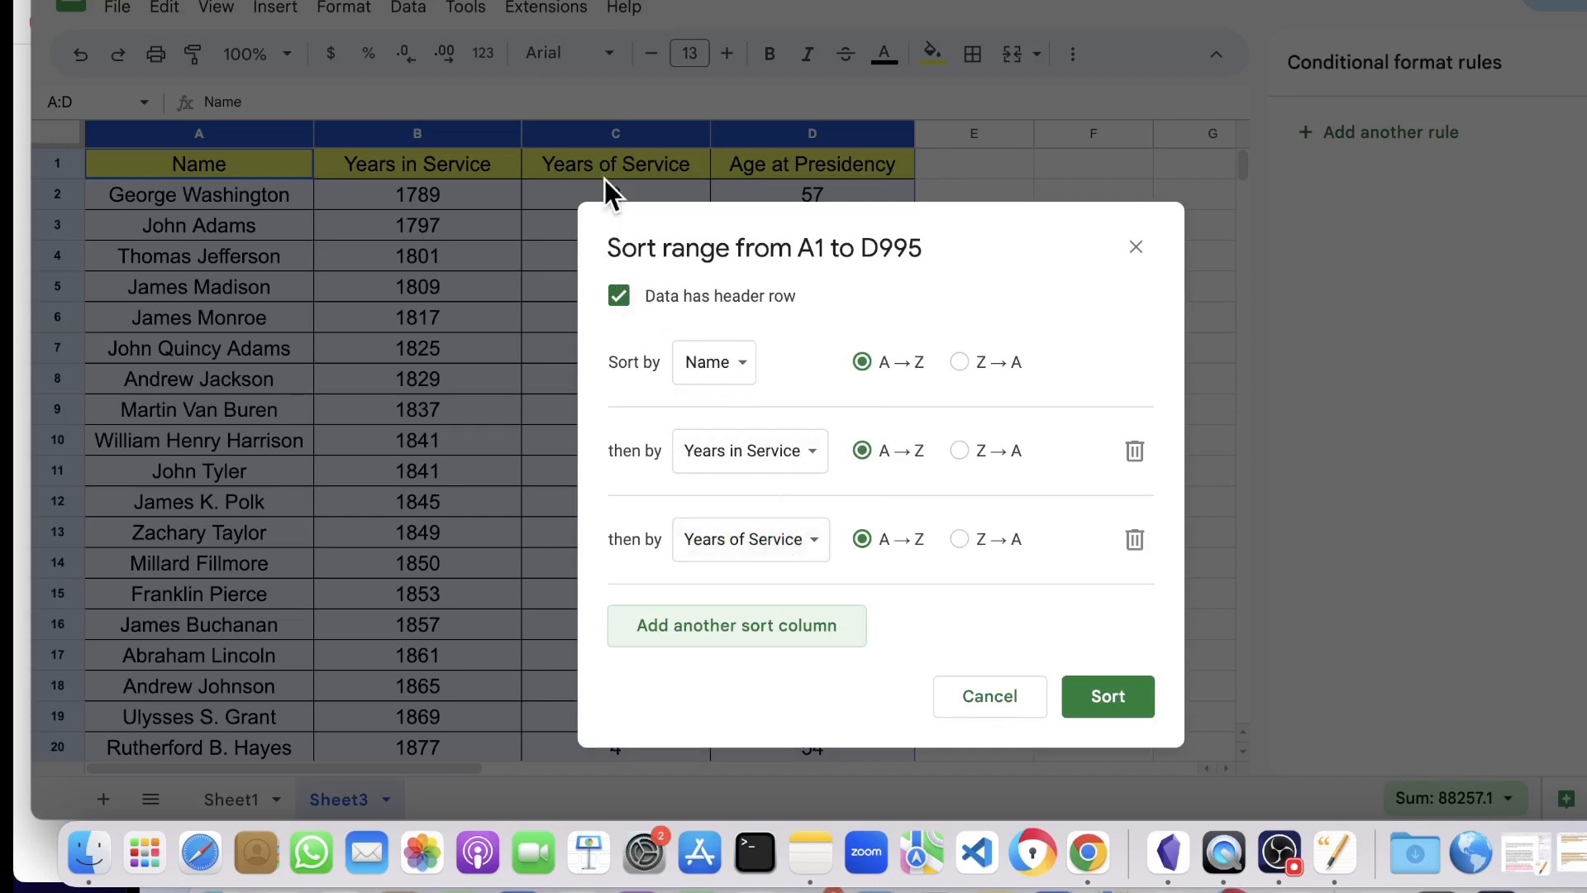
pyautogui.click(839, 627)
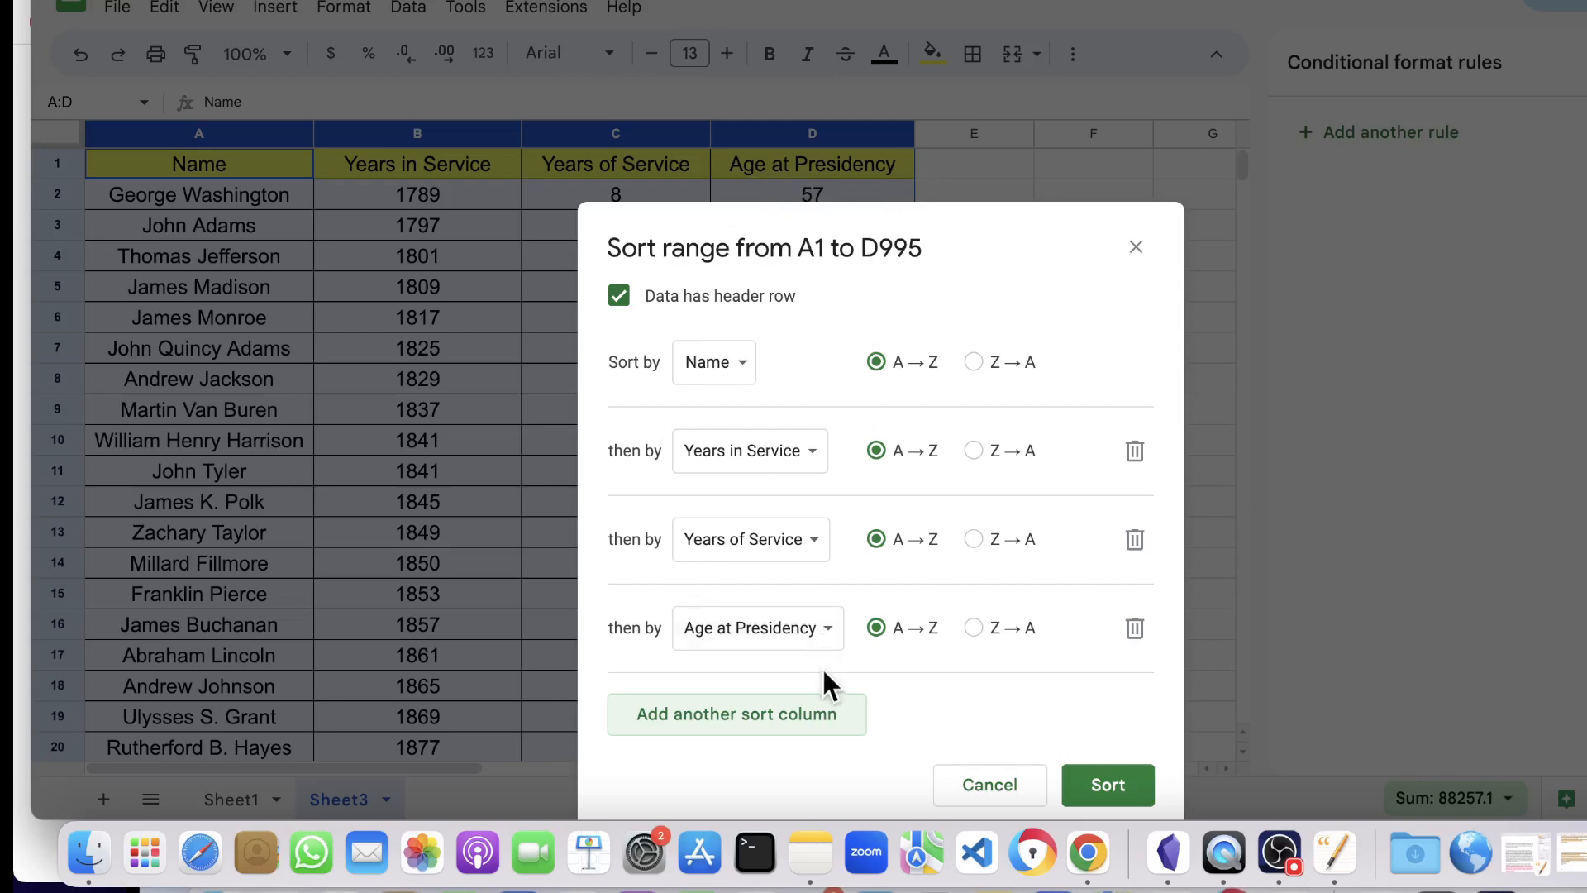
pyautogui.click(1112, 790)
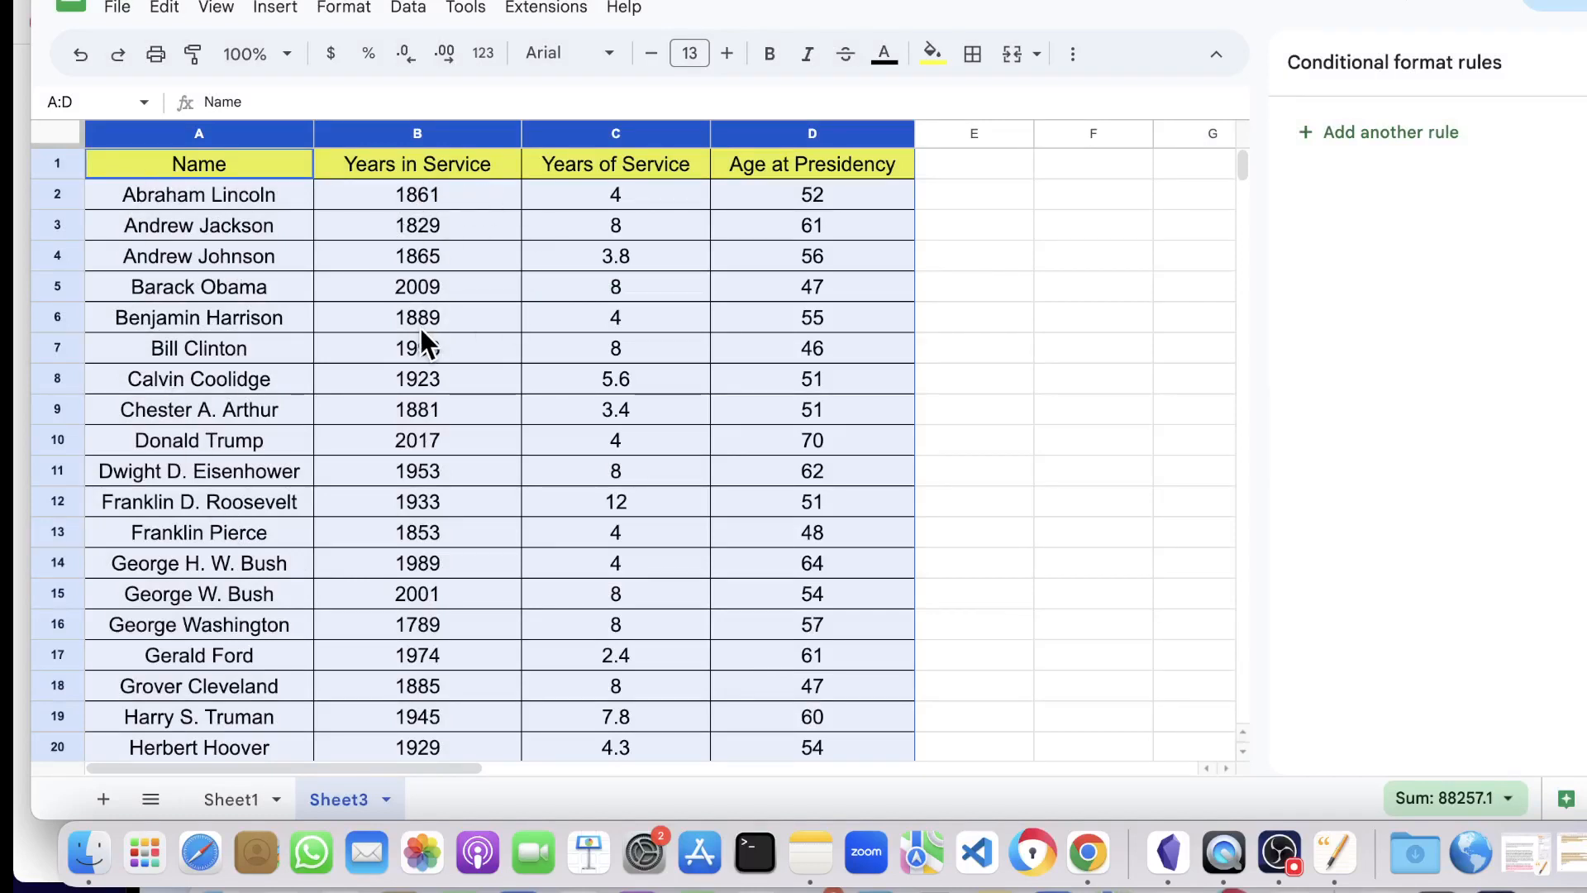
# Inspect row 5 and the rest of the sorted table to check that each name is matched with its own data.
pyautogui.click(73, 285)
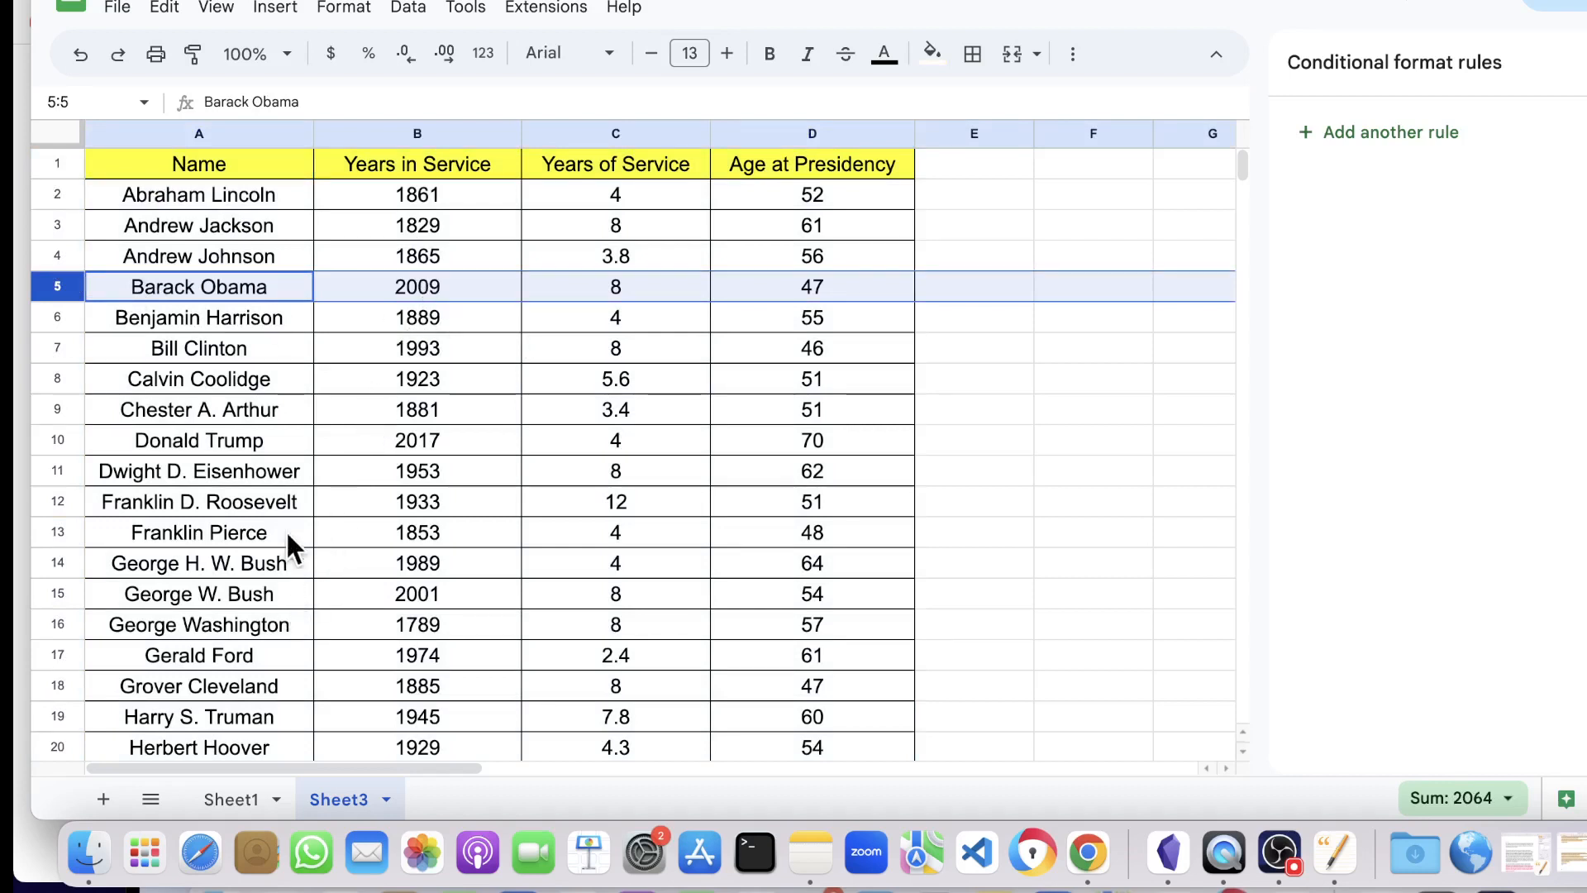
pyautogui.scroll(-15, 285, 529)
pyautogui.scroll(8, 291, 502)
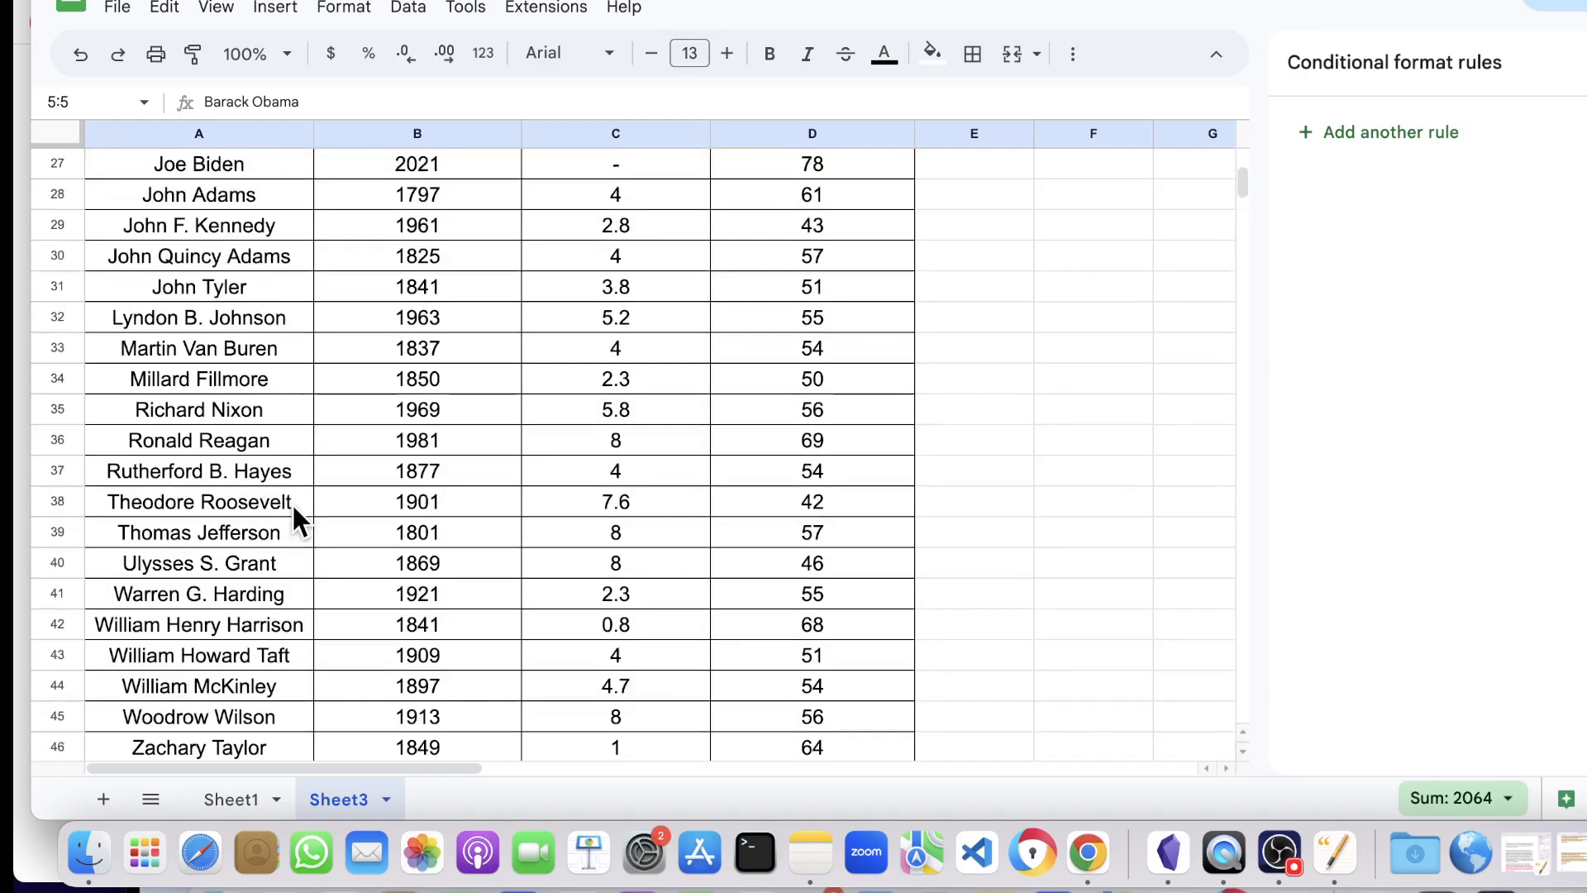
pyautogui.scroll(-4, 293, 503)
pyautogui.scroll(7, 293, 504)
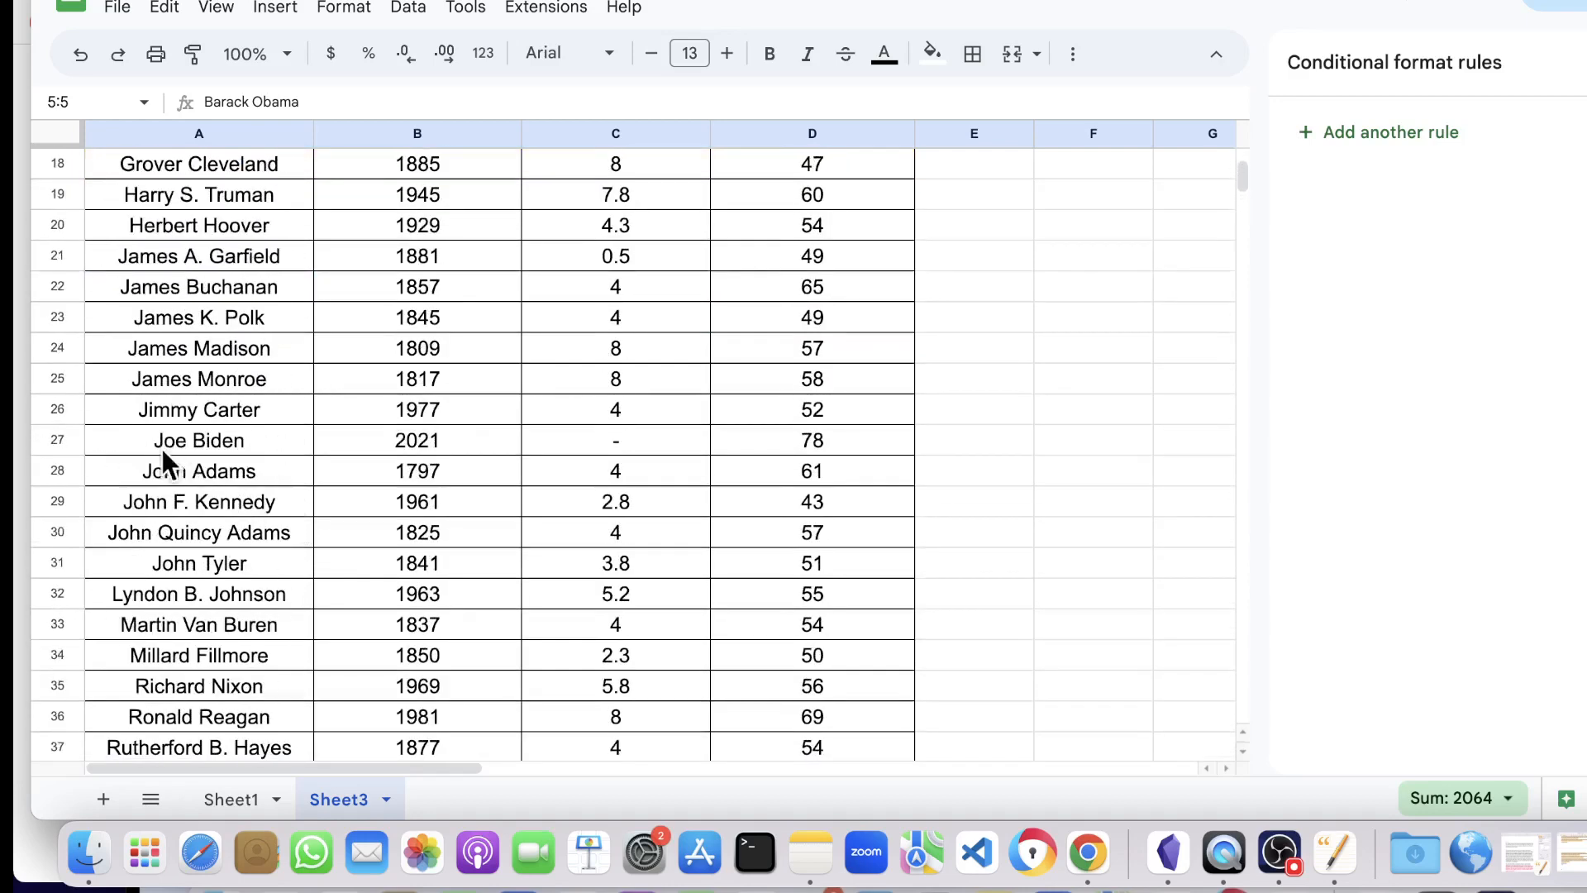
# Check that the name in row 27 is matched with its own data, and return to the start of the table.
pyautogui.click(55, 439)
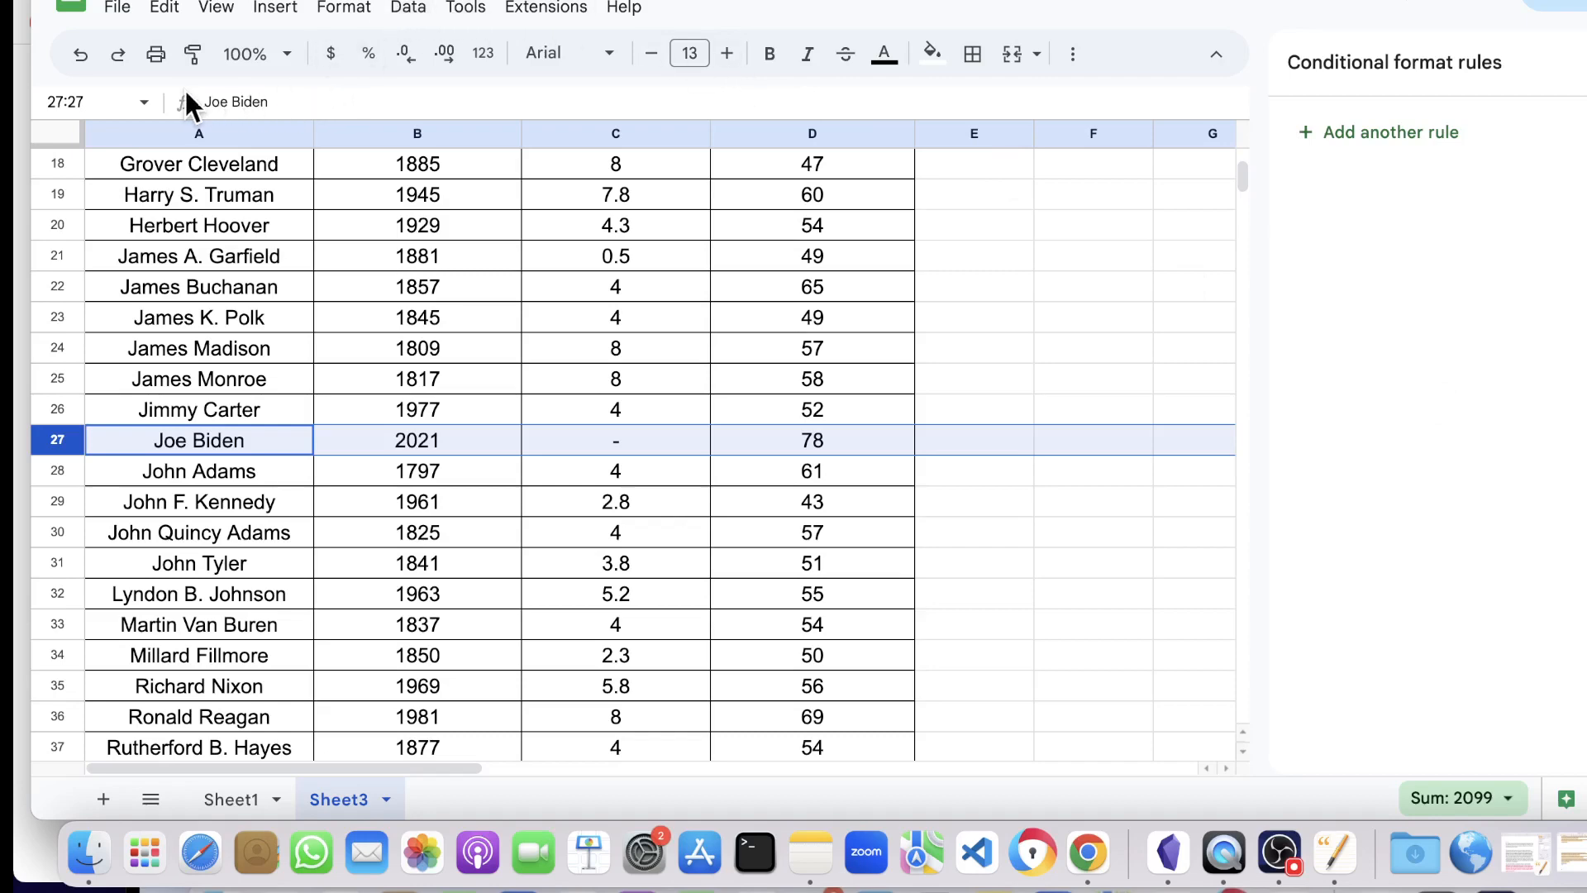
pyautogui.scroll(6, 232, 201)
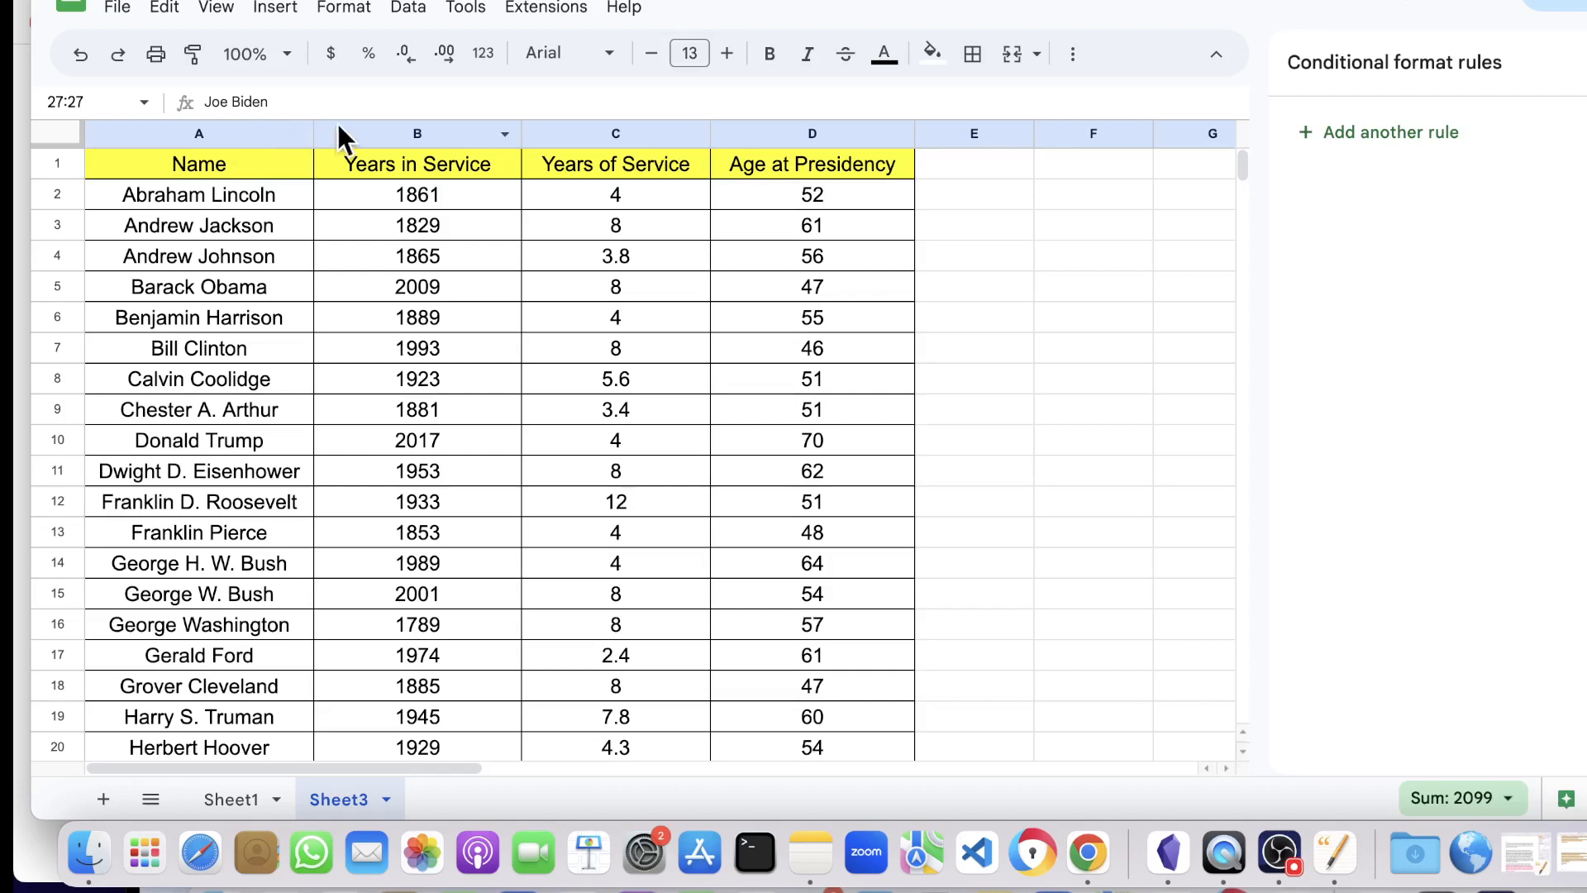
# Create a filter on the Years in Service column and look through its list of filter values.
pyautogui.click(455, 133)
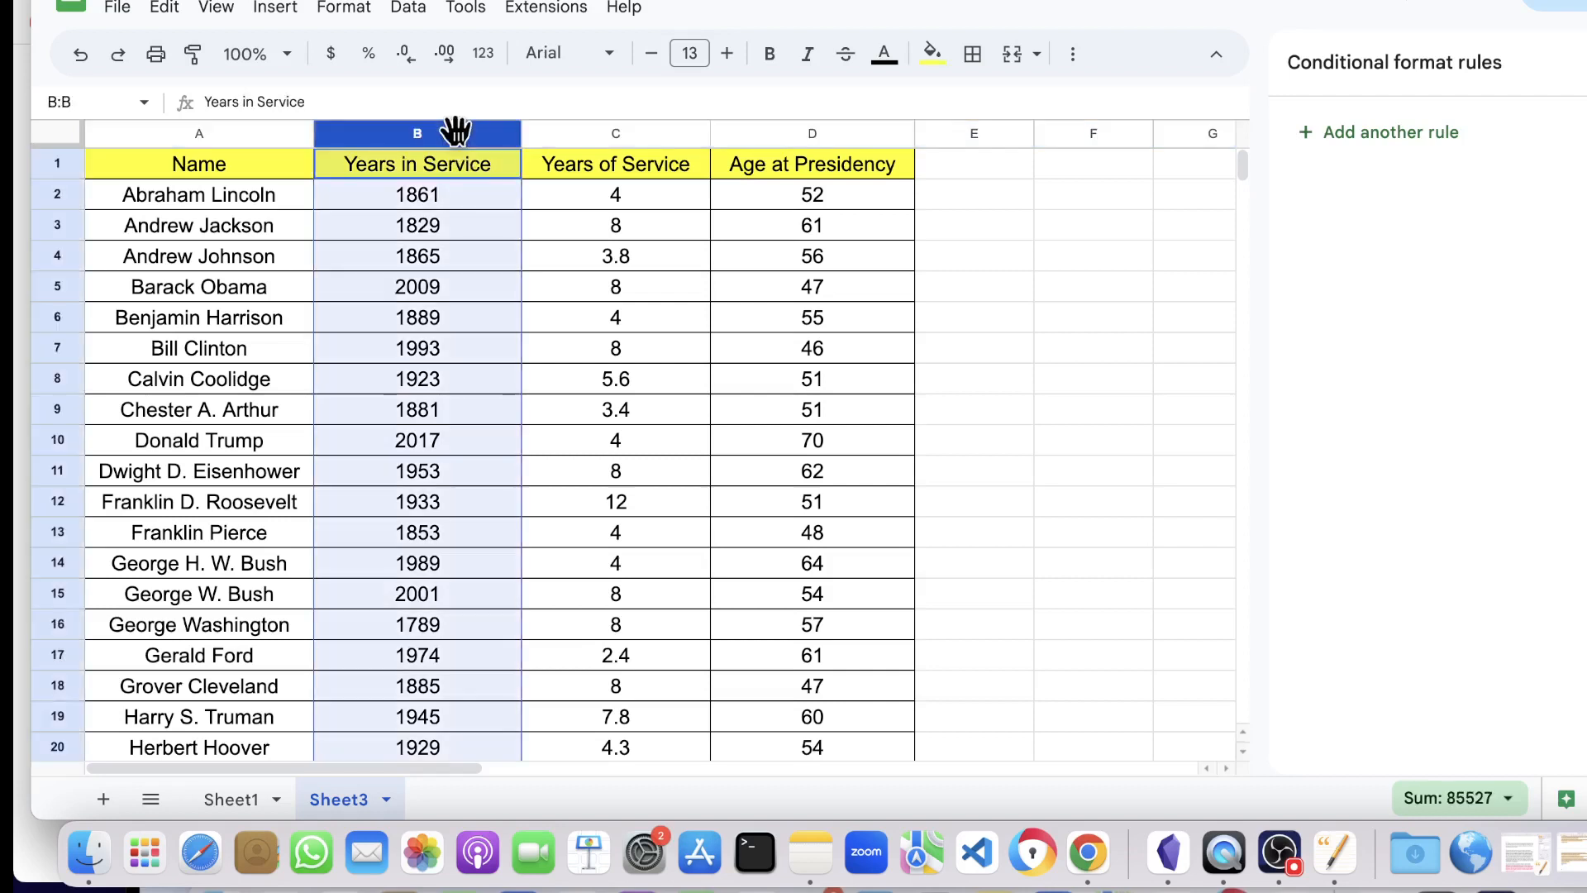
pyautogui.click(422, 16)
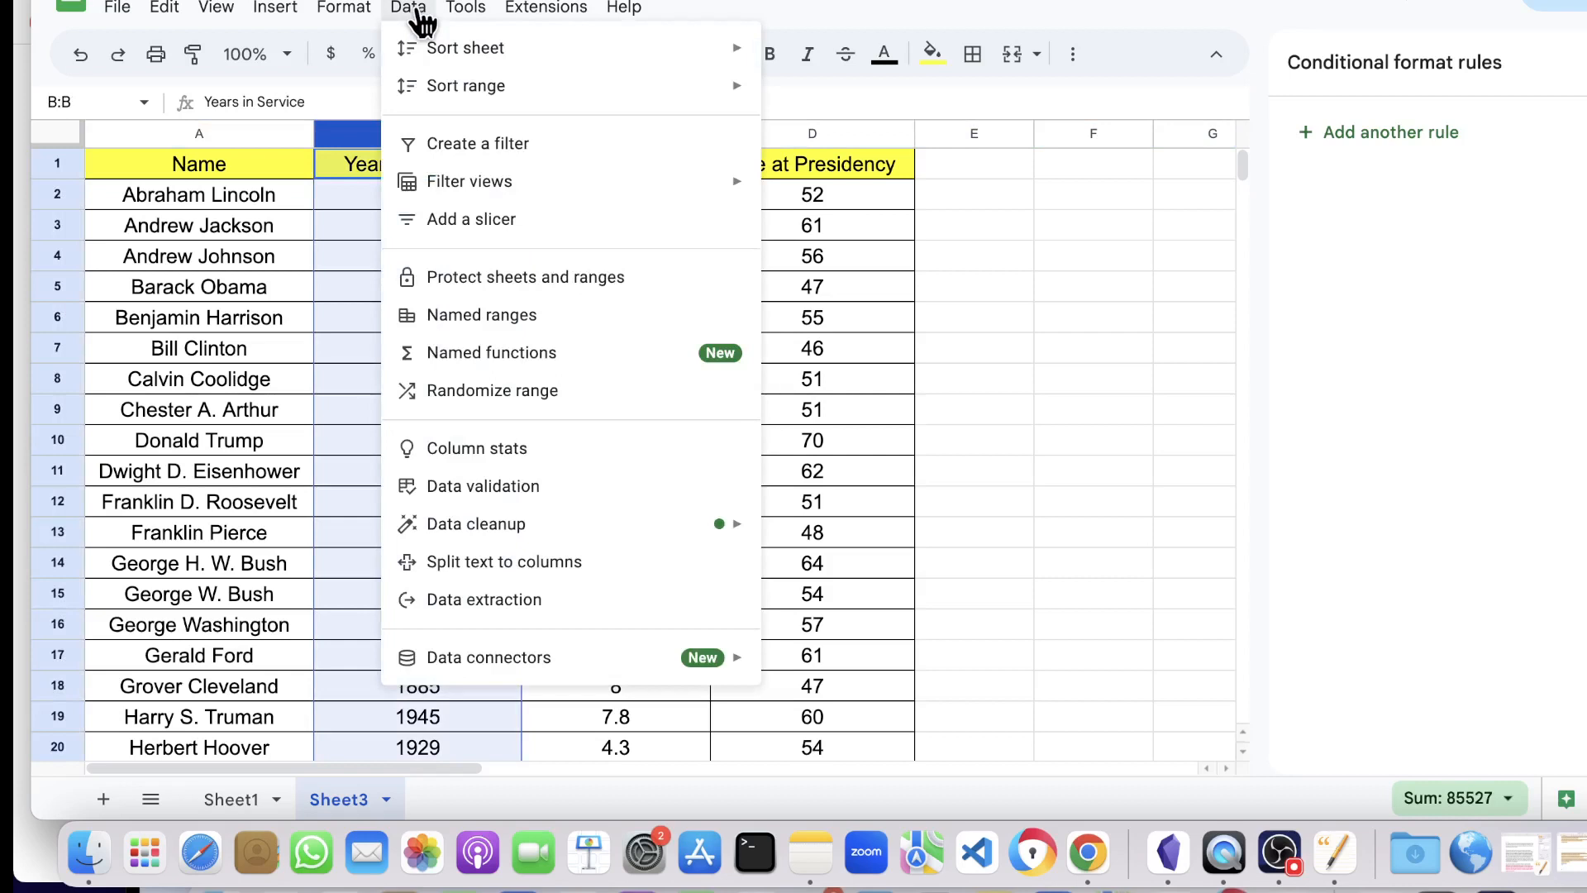
pyautogui.click(480, 148)
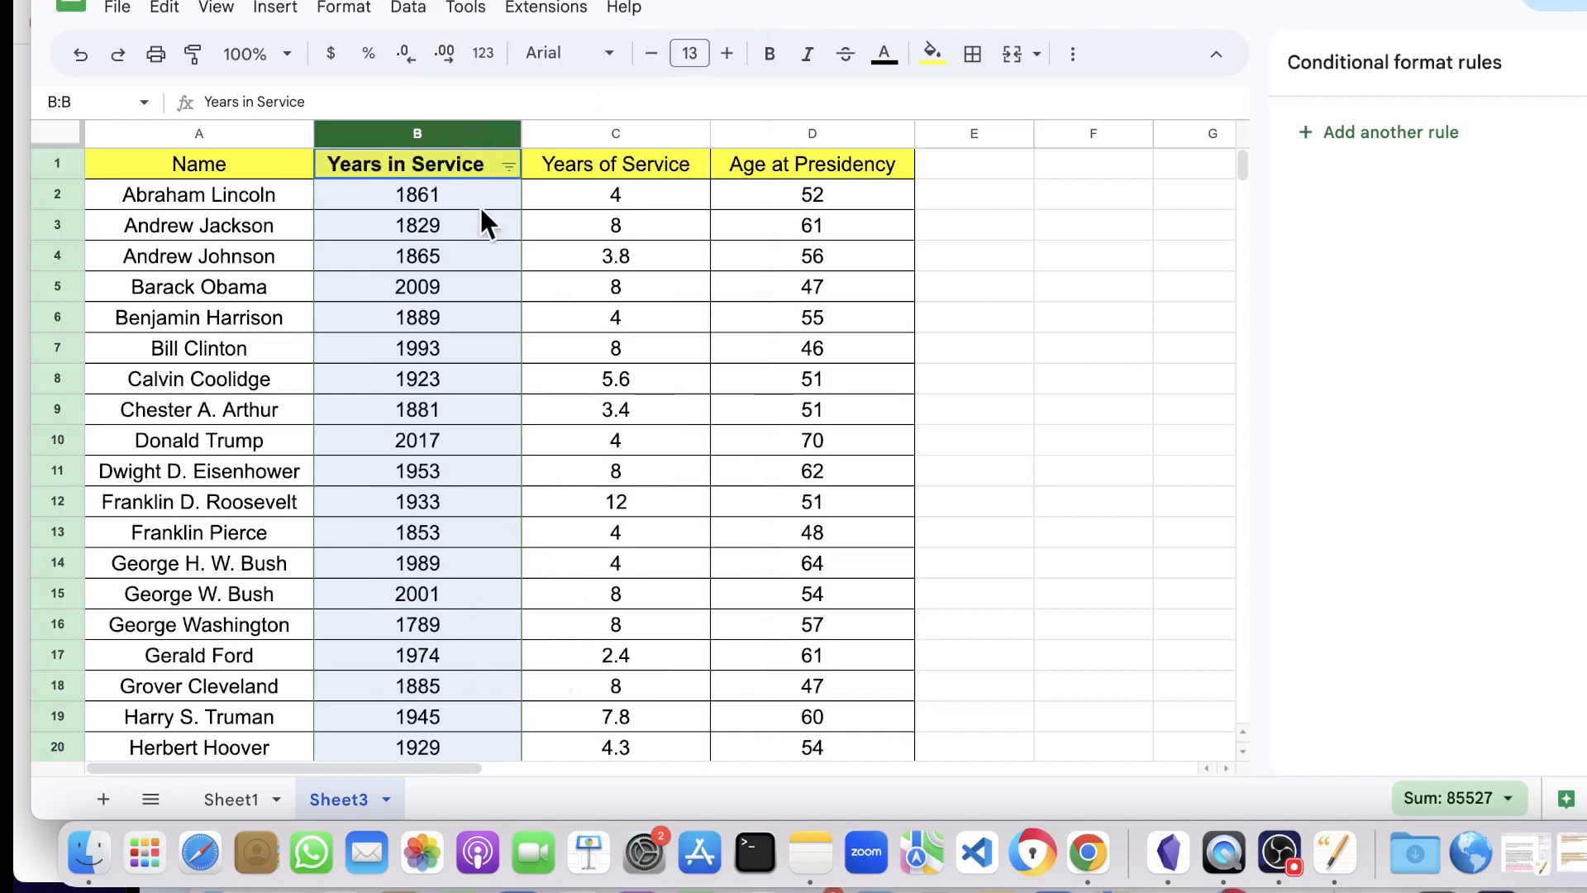
pyautogui.click(509, 167)
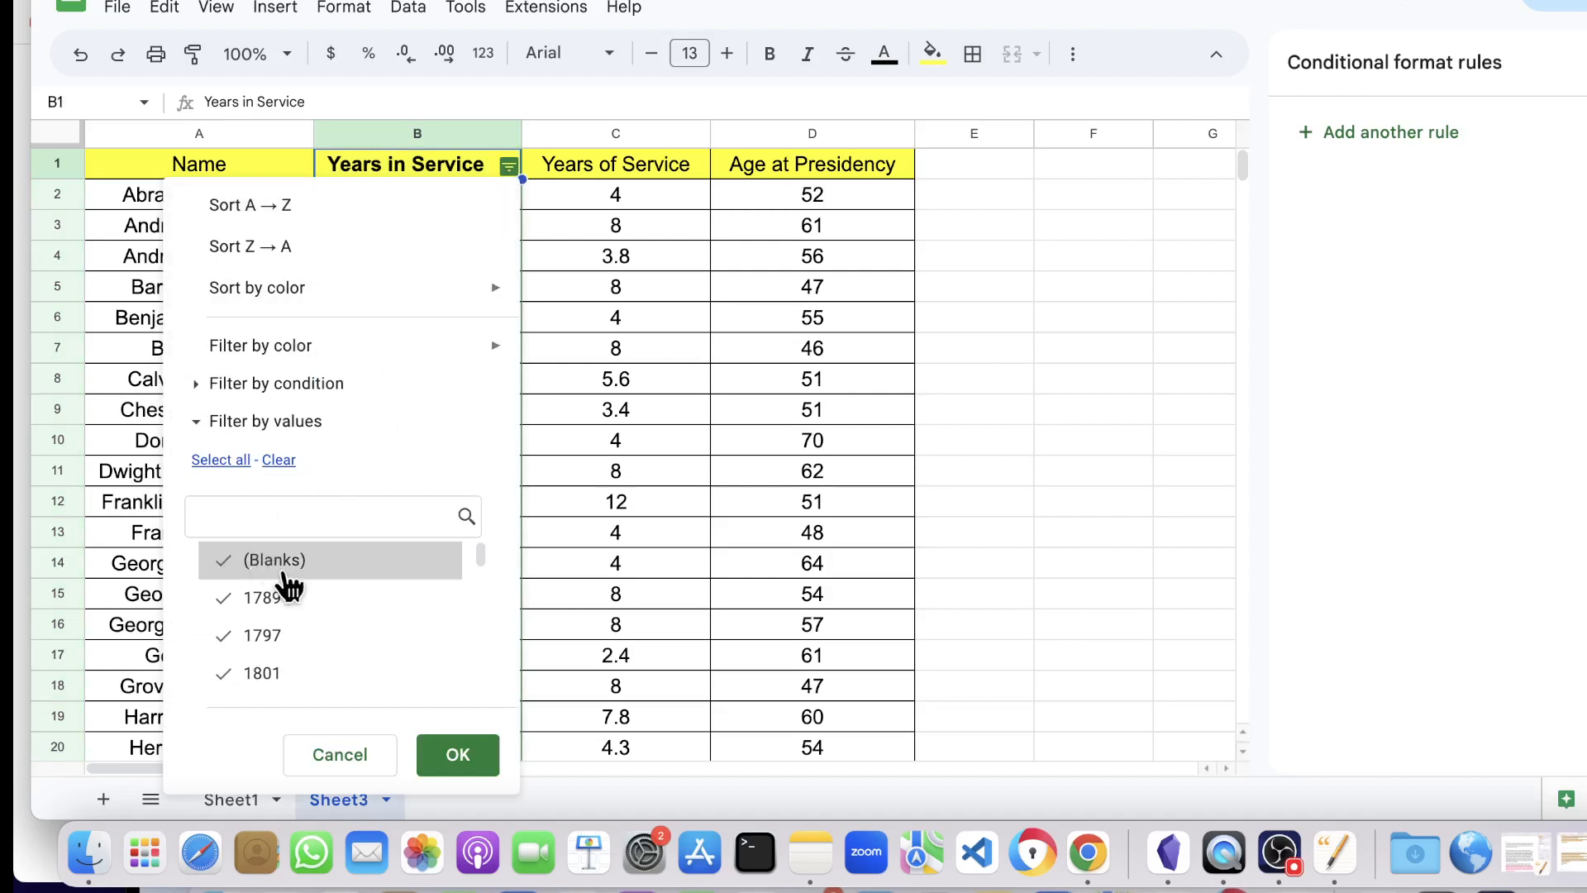
pyautogui.scroll(-10, 285, 585)
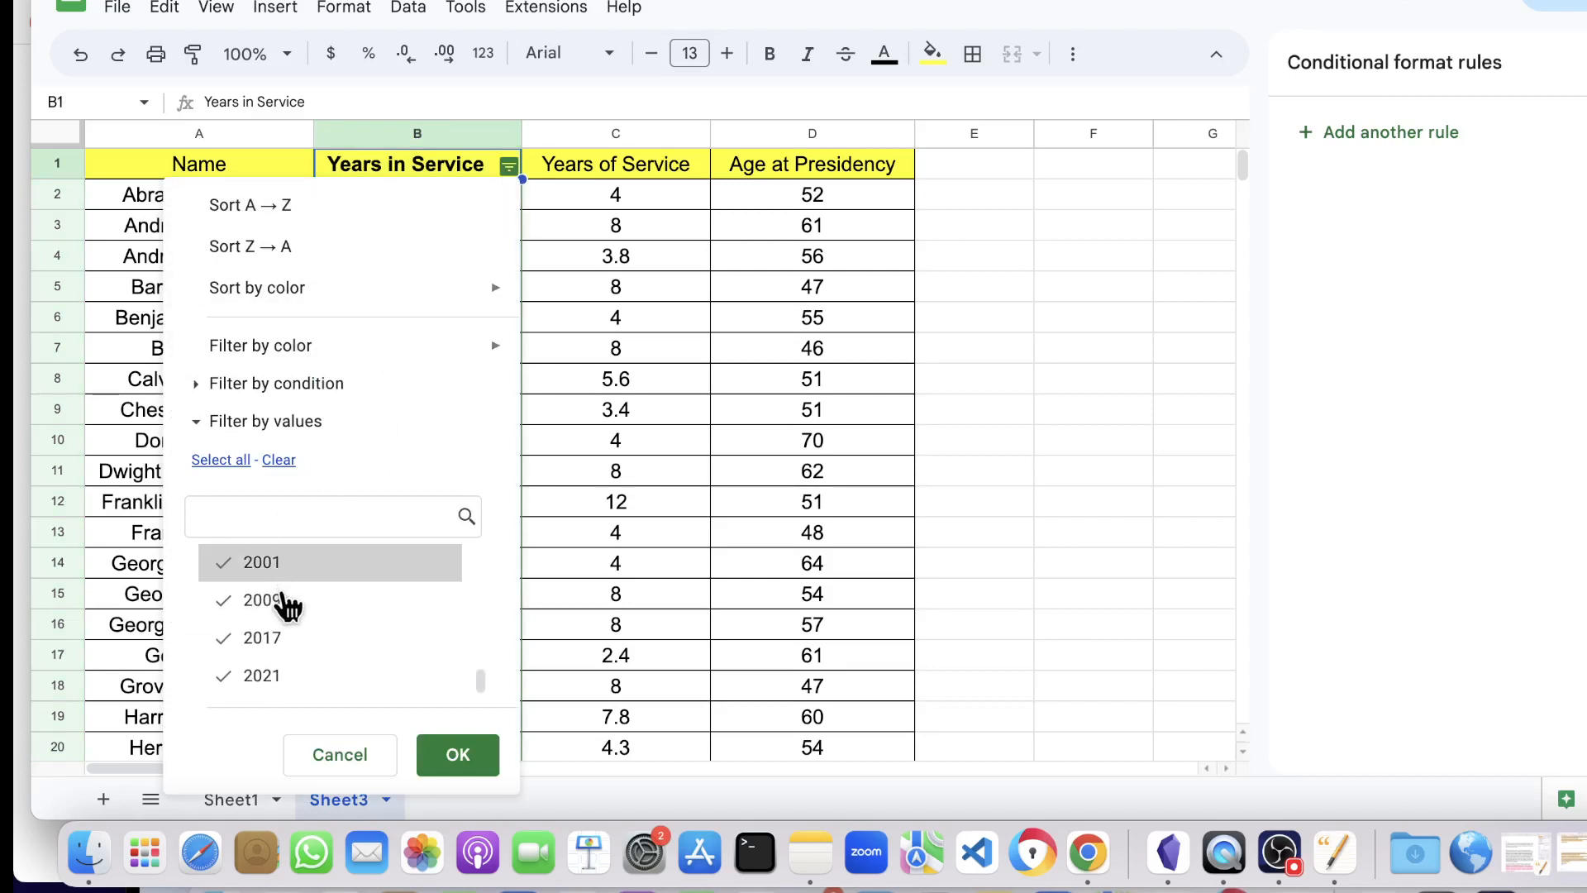
pyautogui.scroll(10, 281, 636)
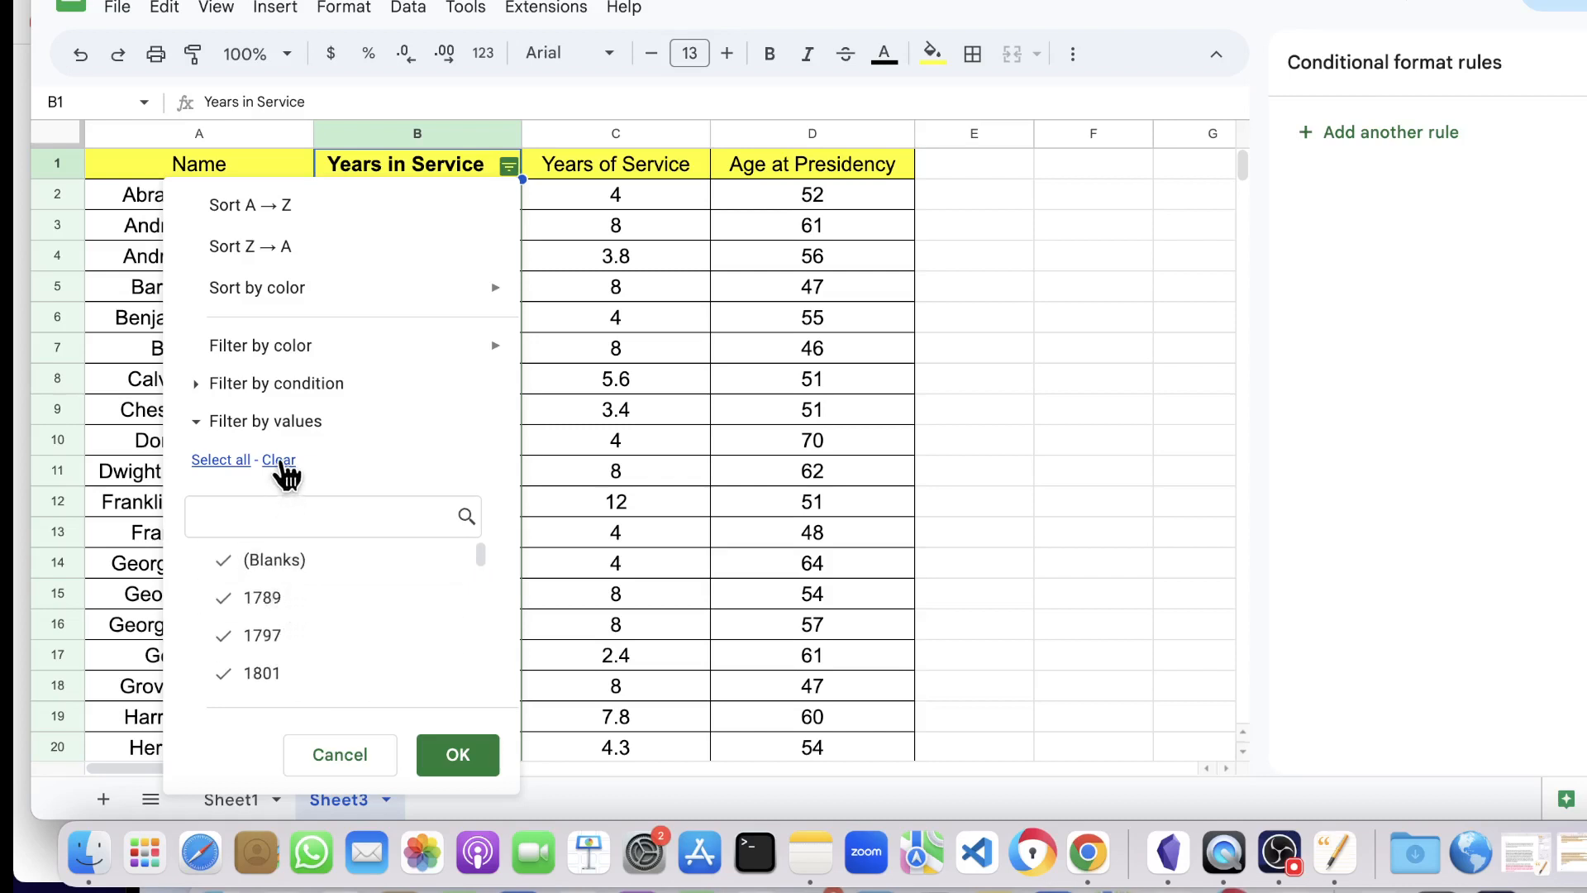
# Filter the Years in Service column by values so that only 2001, 2009, 2017 and 2021 are selected.
pyautogui.click(279, 460)
pyautogui.scroll(-10, 285, 641)
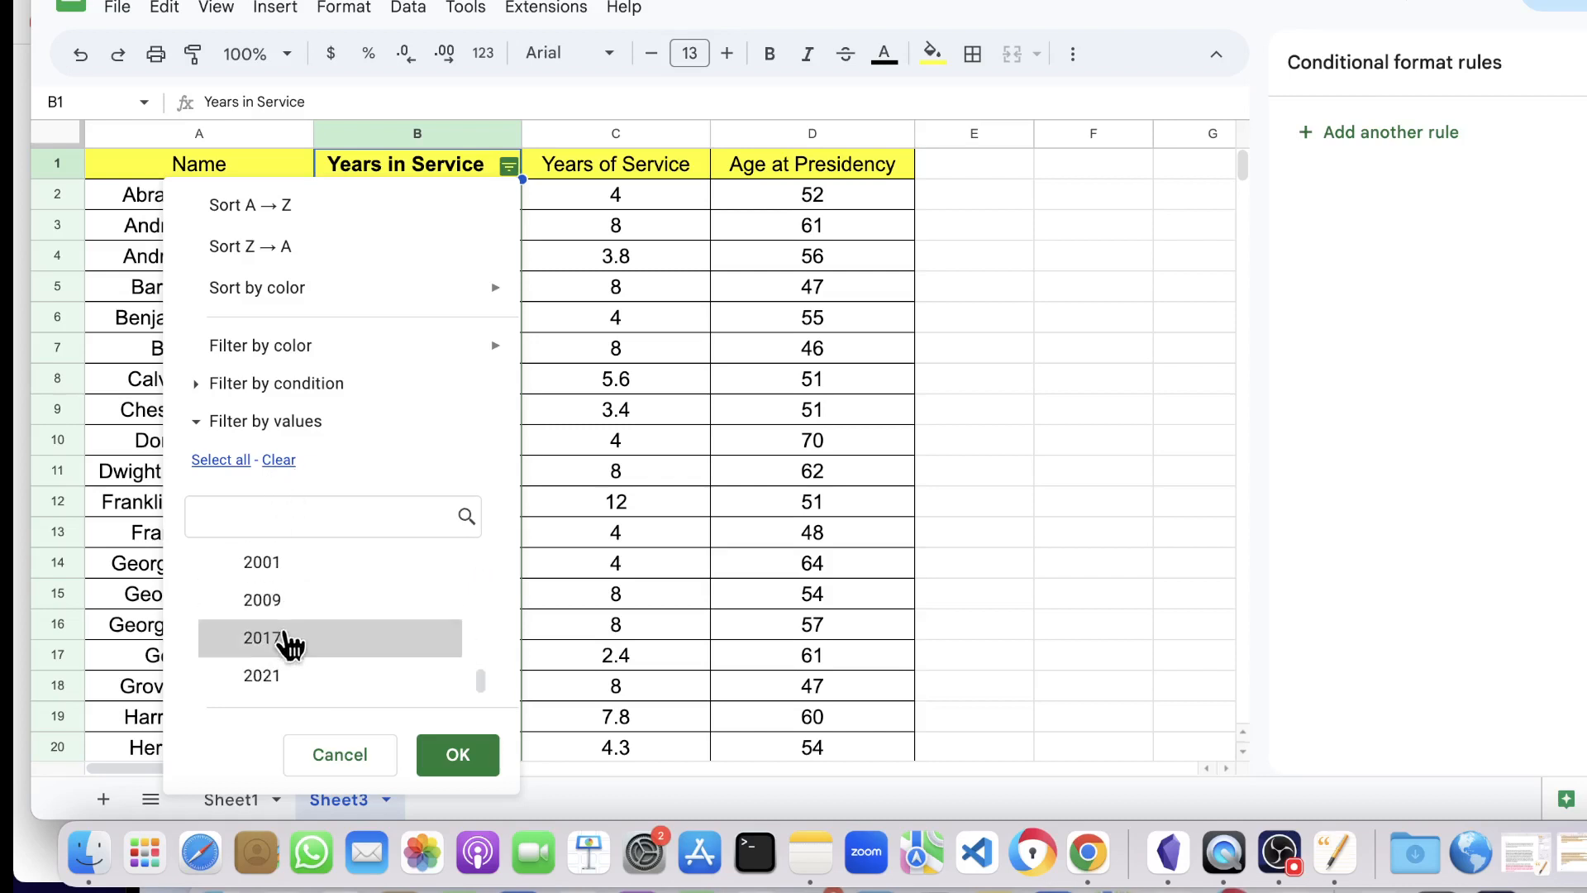
pyautogui.click(261, 685)
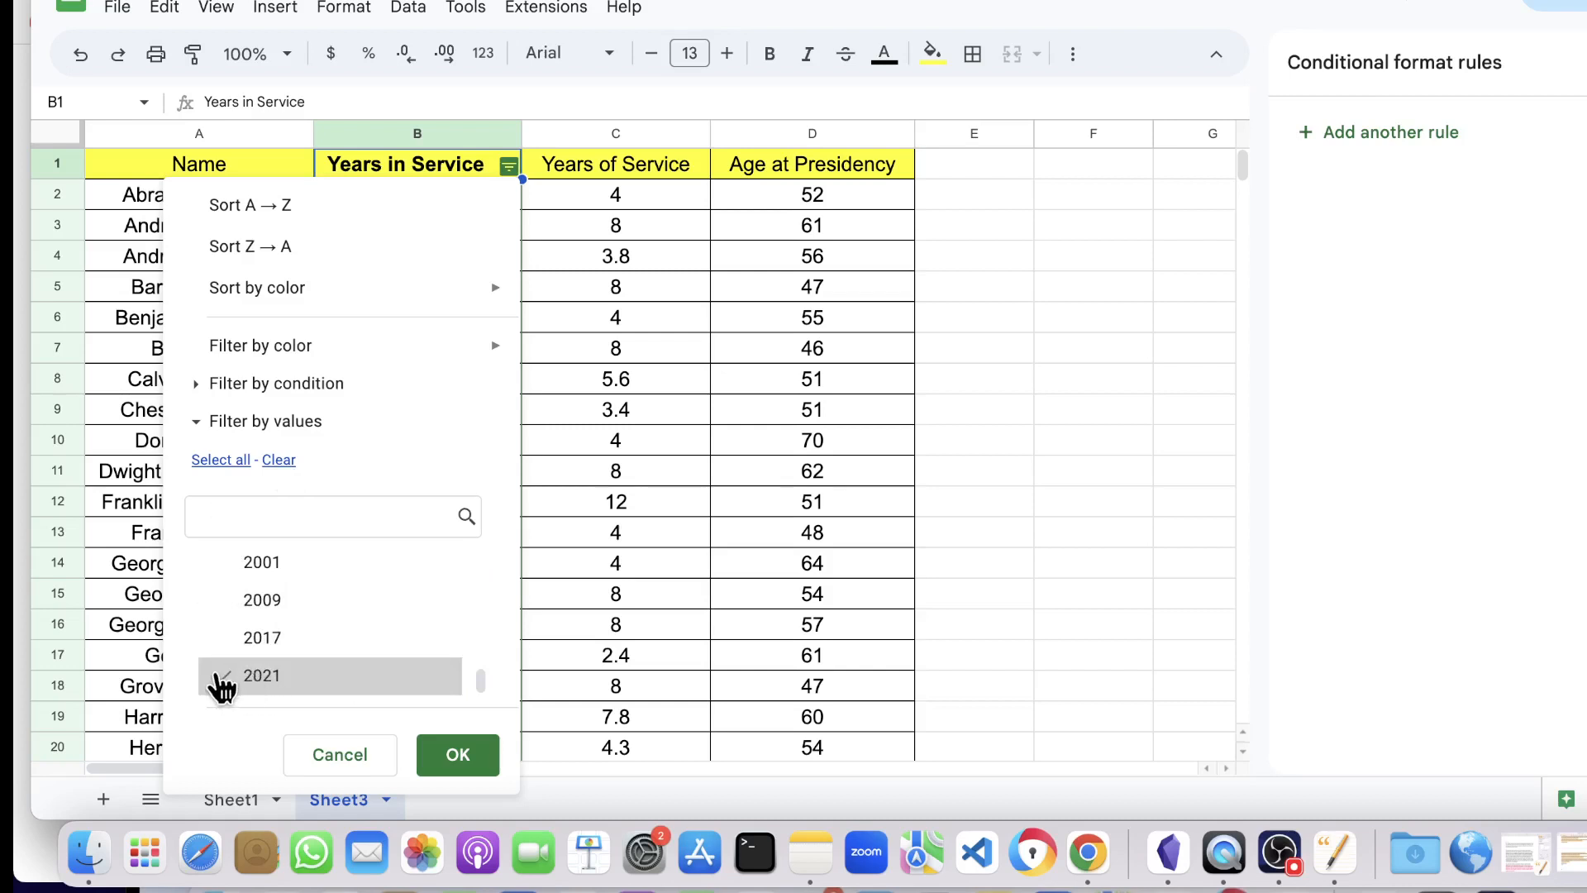
pyautogui.click(239, 657)
pyautogui.click(237, 609)
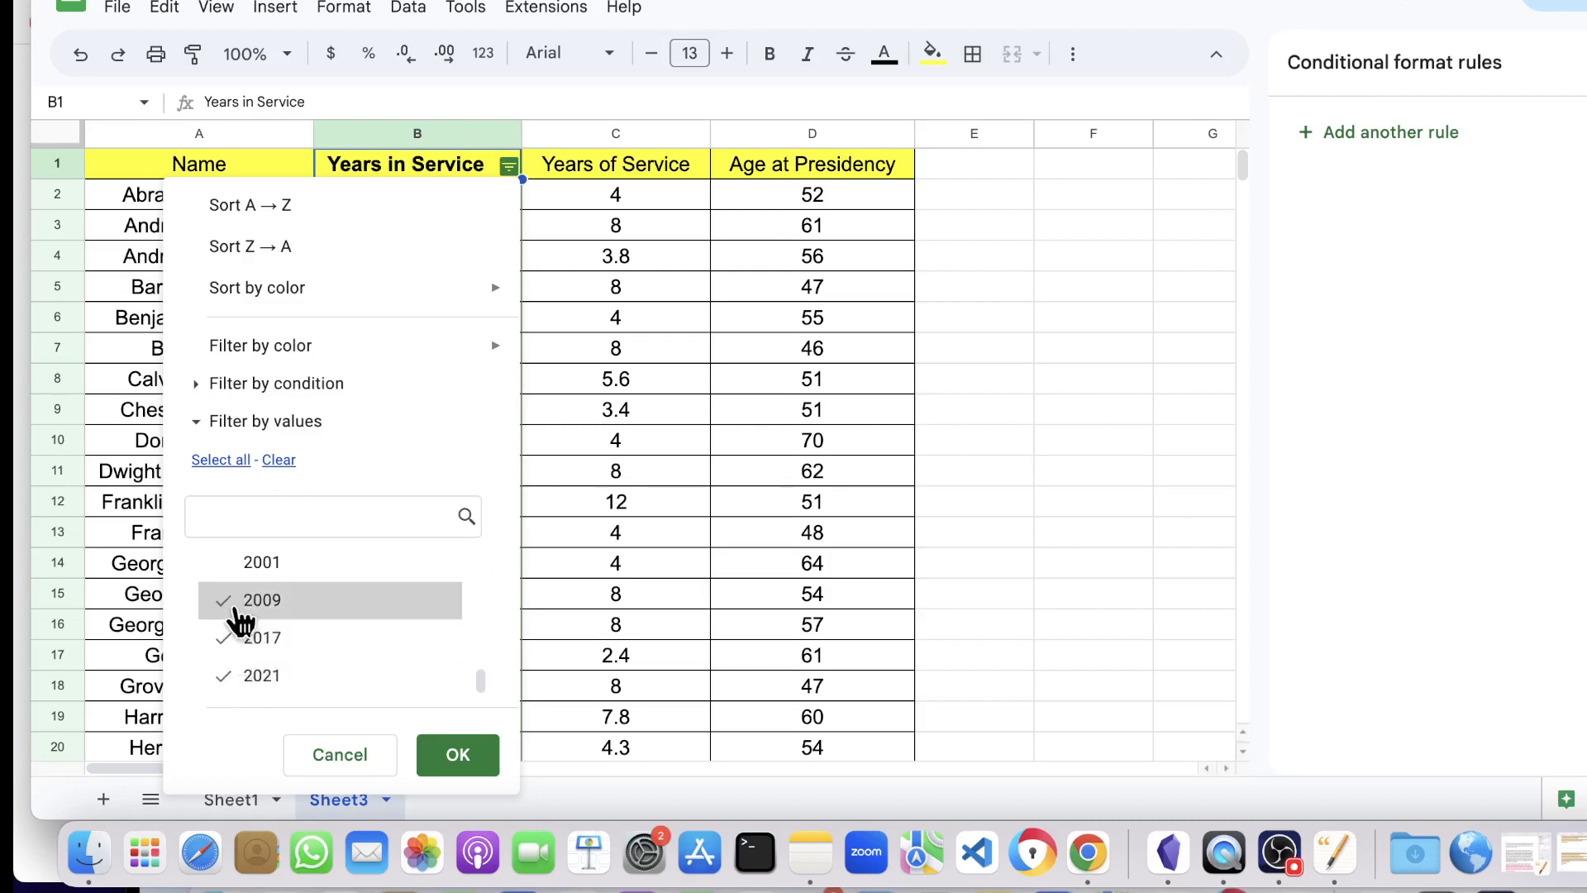
pyautogui.click(232, 577)
pyautogui.scroll(3, 249, 603)
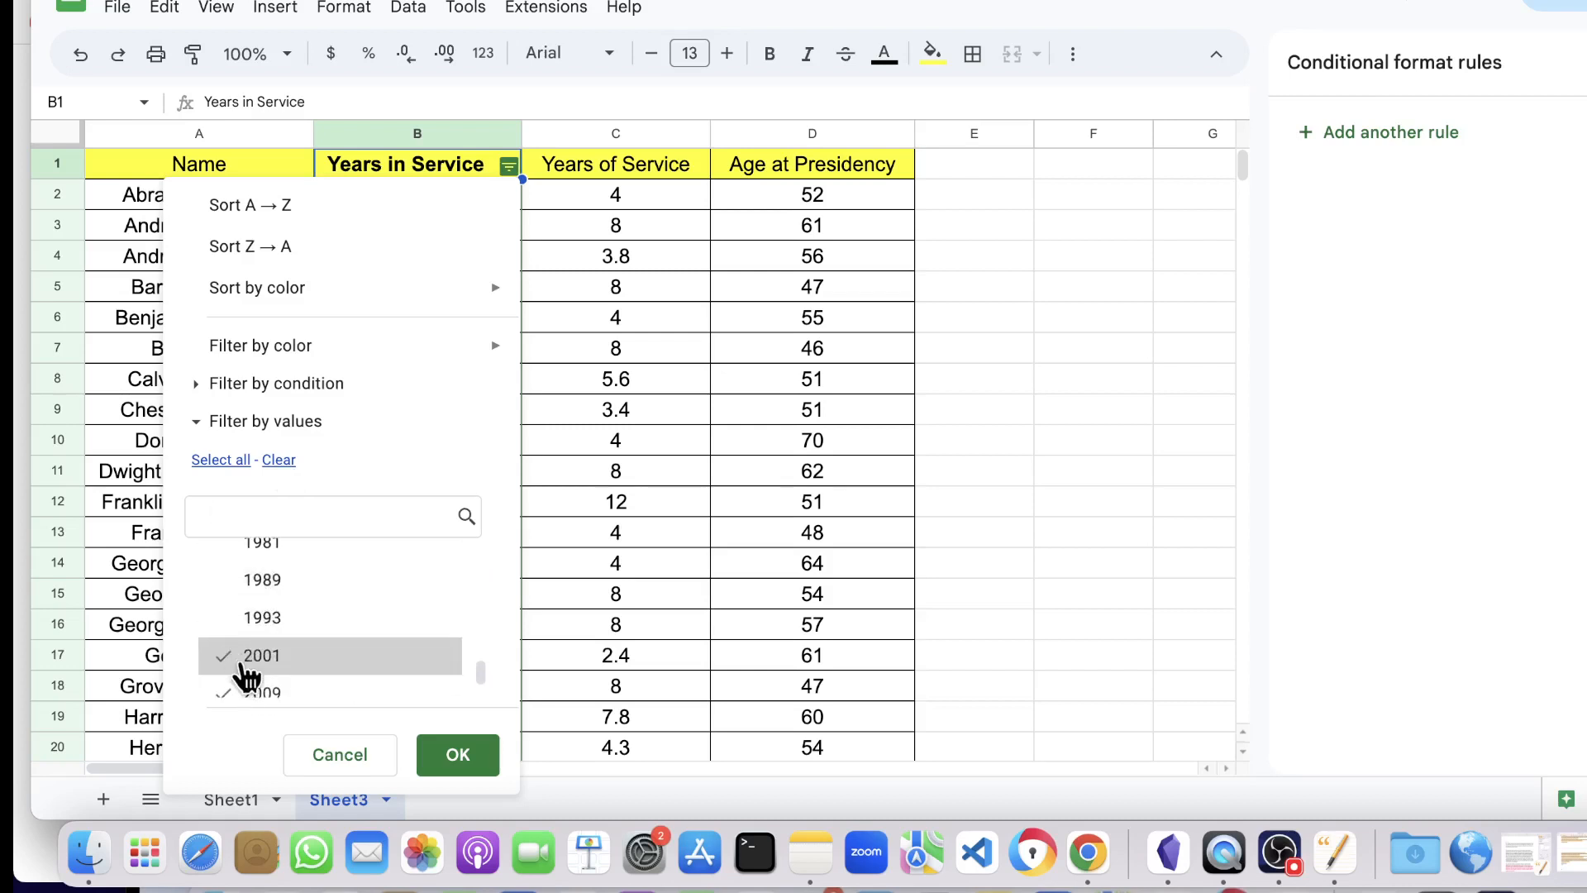
pyautogui.scroll(2, 277, 595)
pyautogui.scroll(-4, 265, 578)
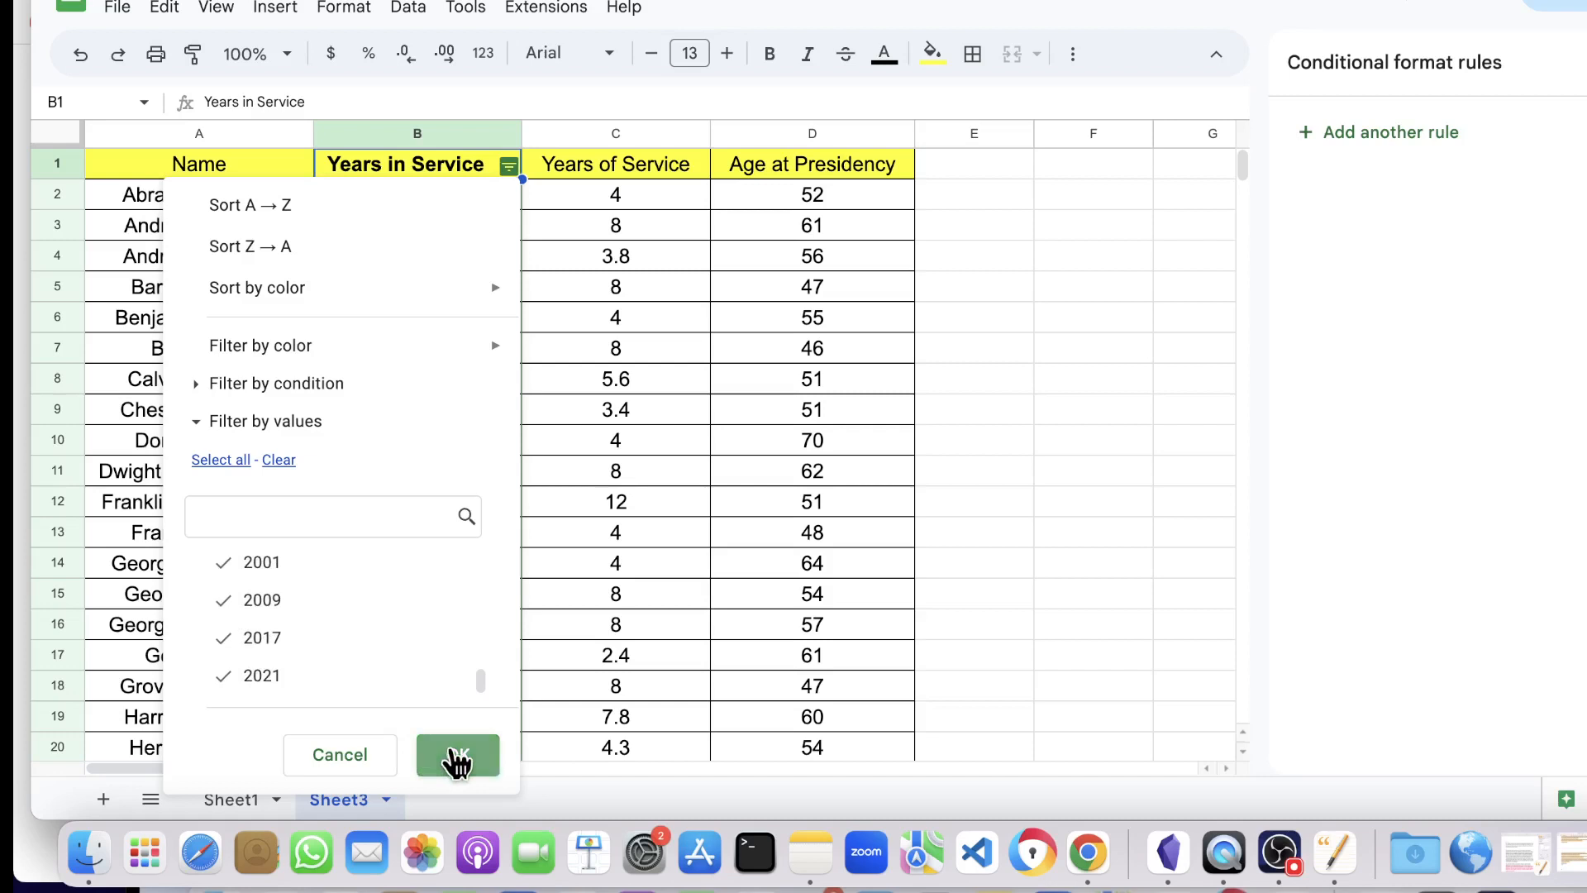
pyautogui.click(451, 755)
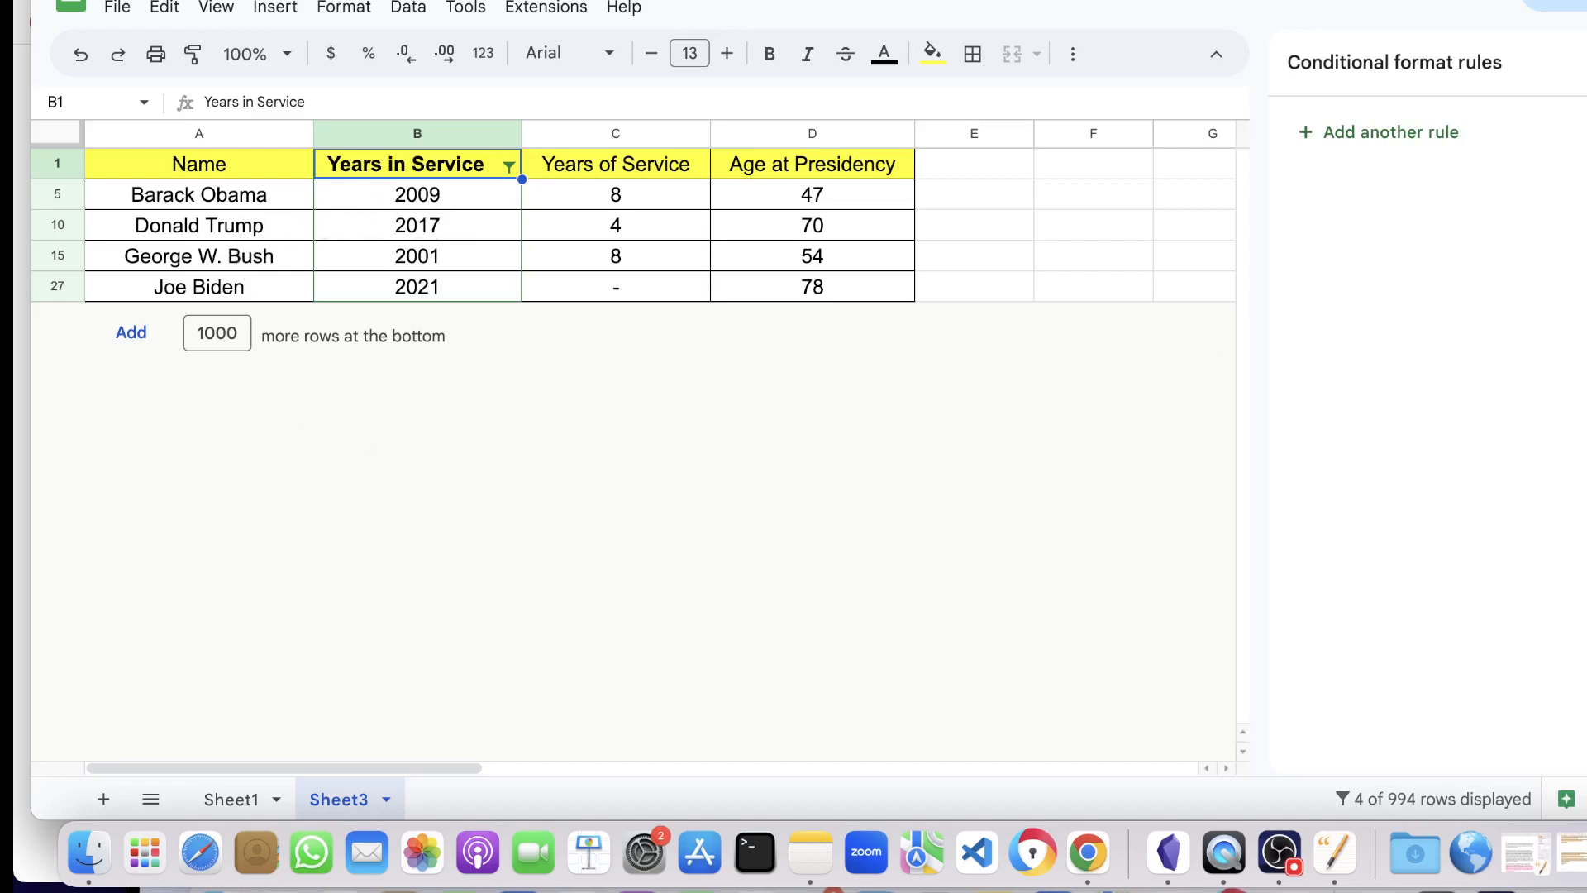
# Undo the filtering by year and remove the filter from the Years in Service column.
pyautogui.press('super+z')
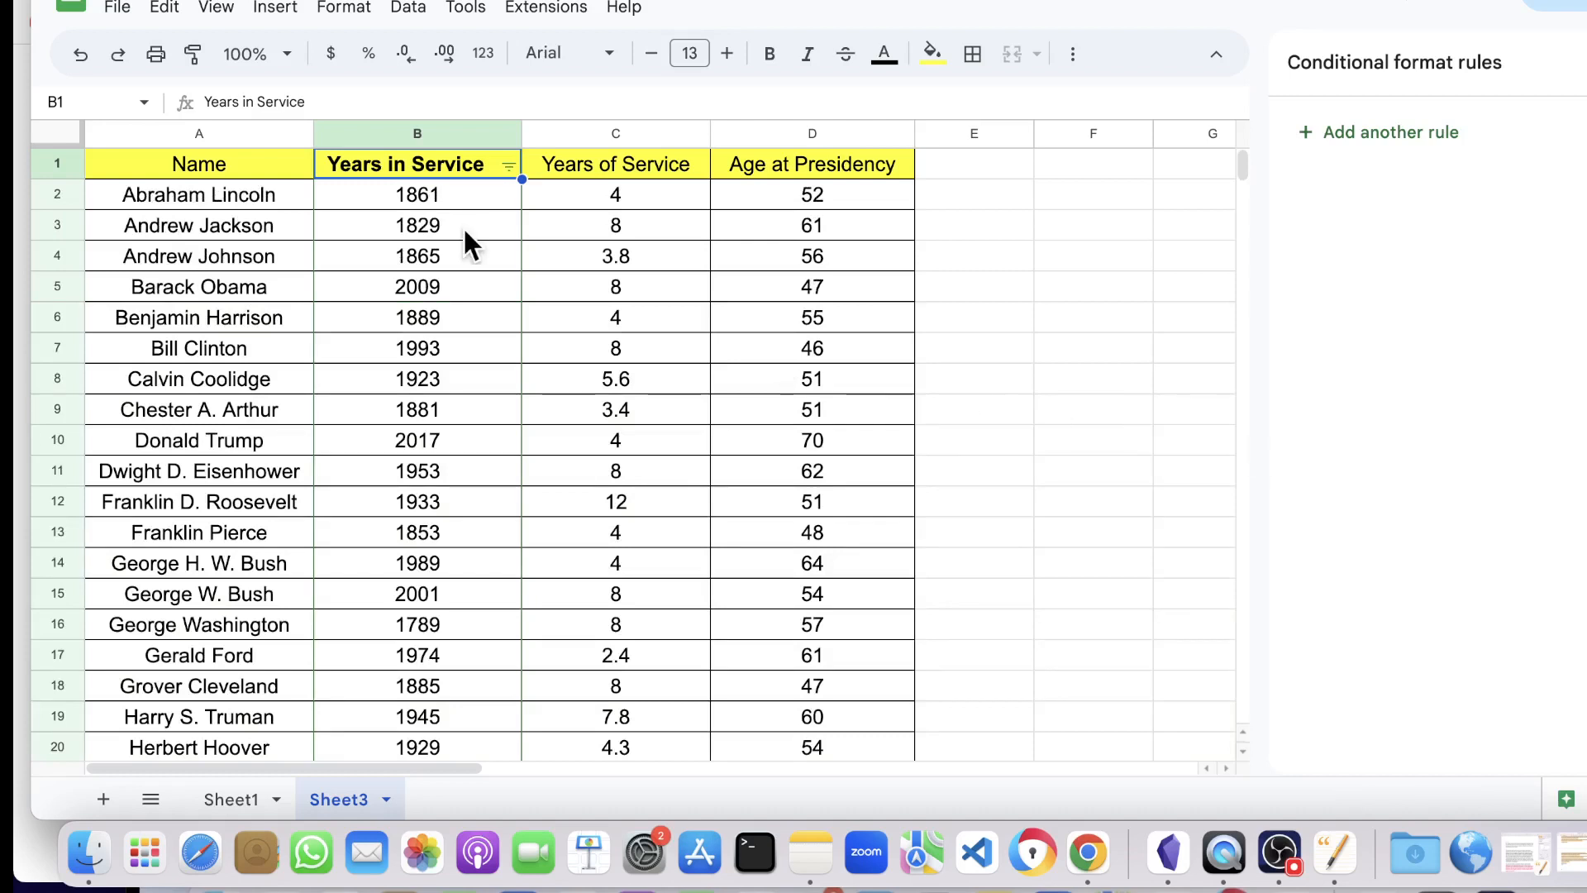
pyautogui.click(238, 160)
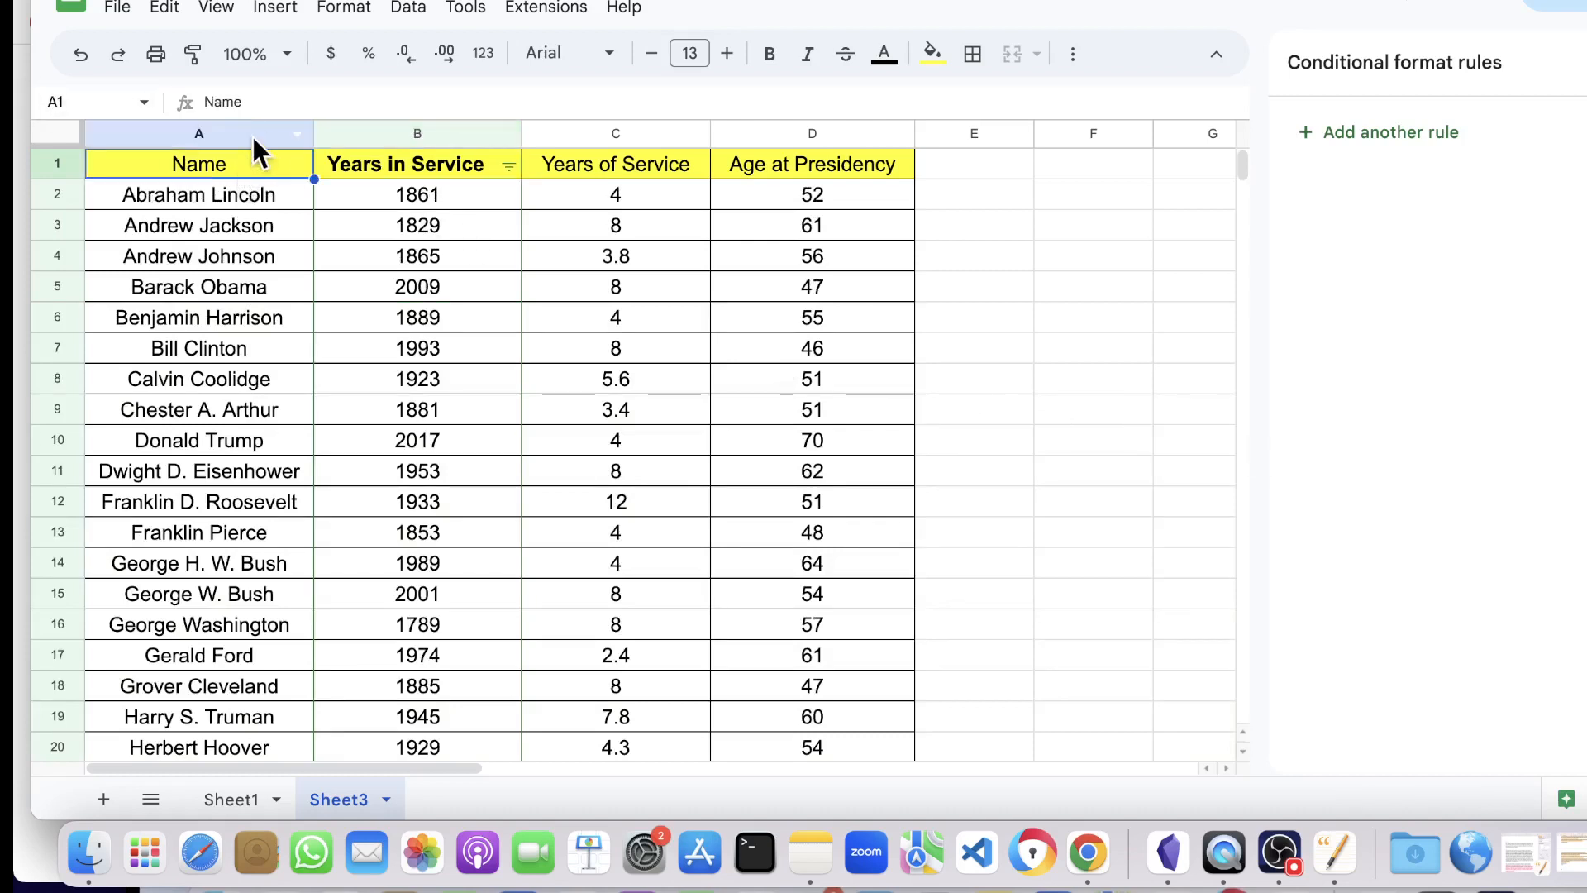
pyautogui.click(265, 130)
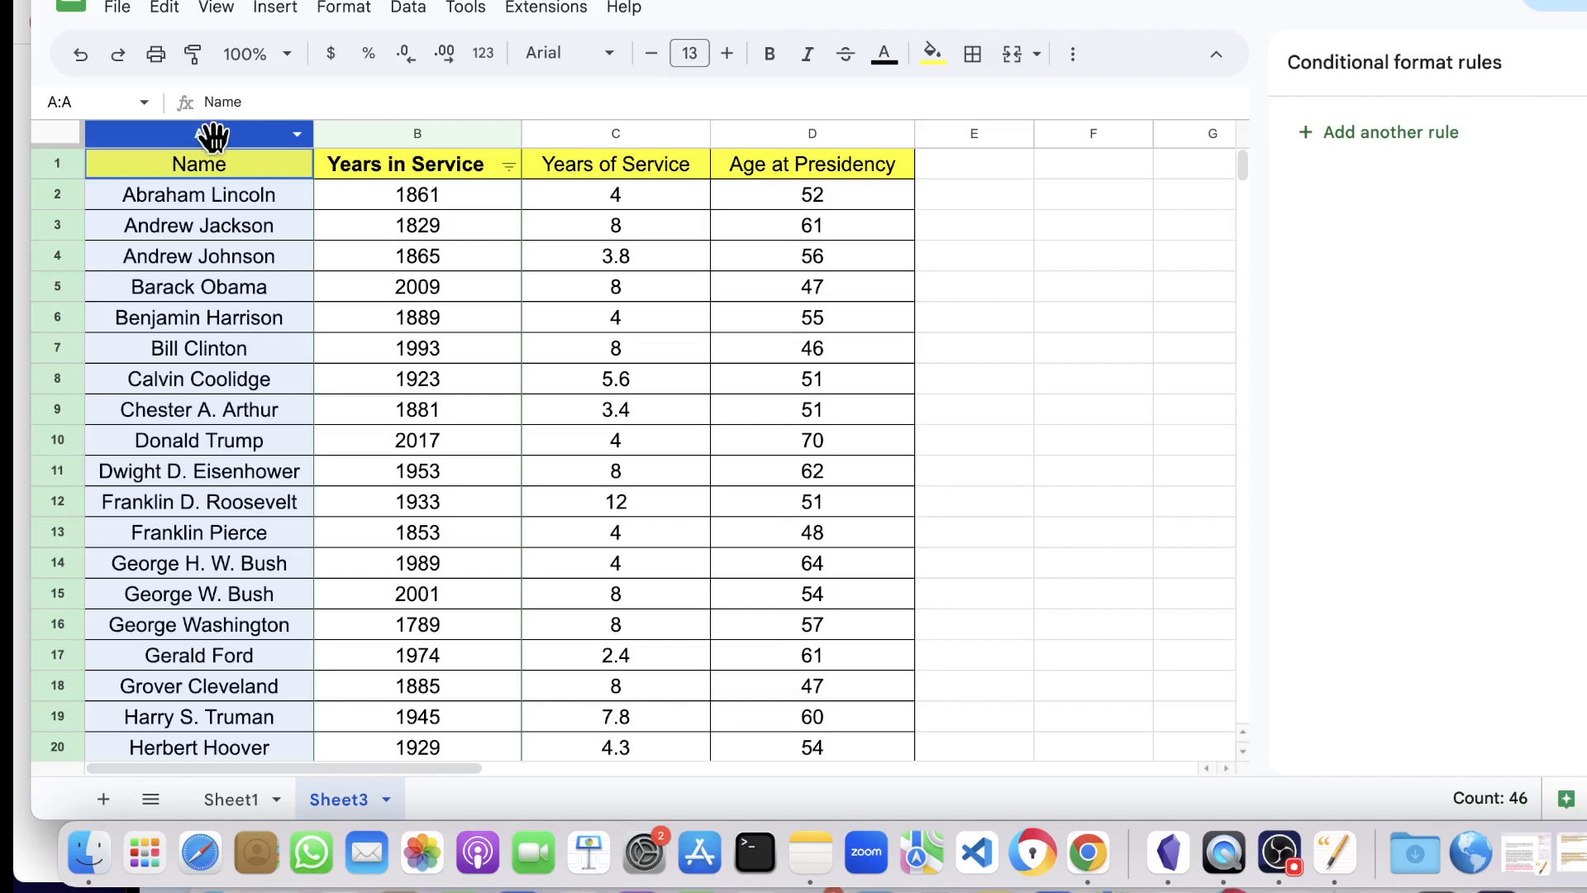
pyautogui.click(403, 10)
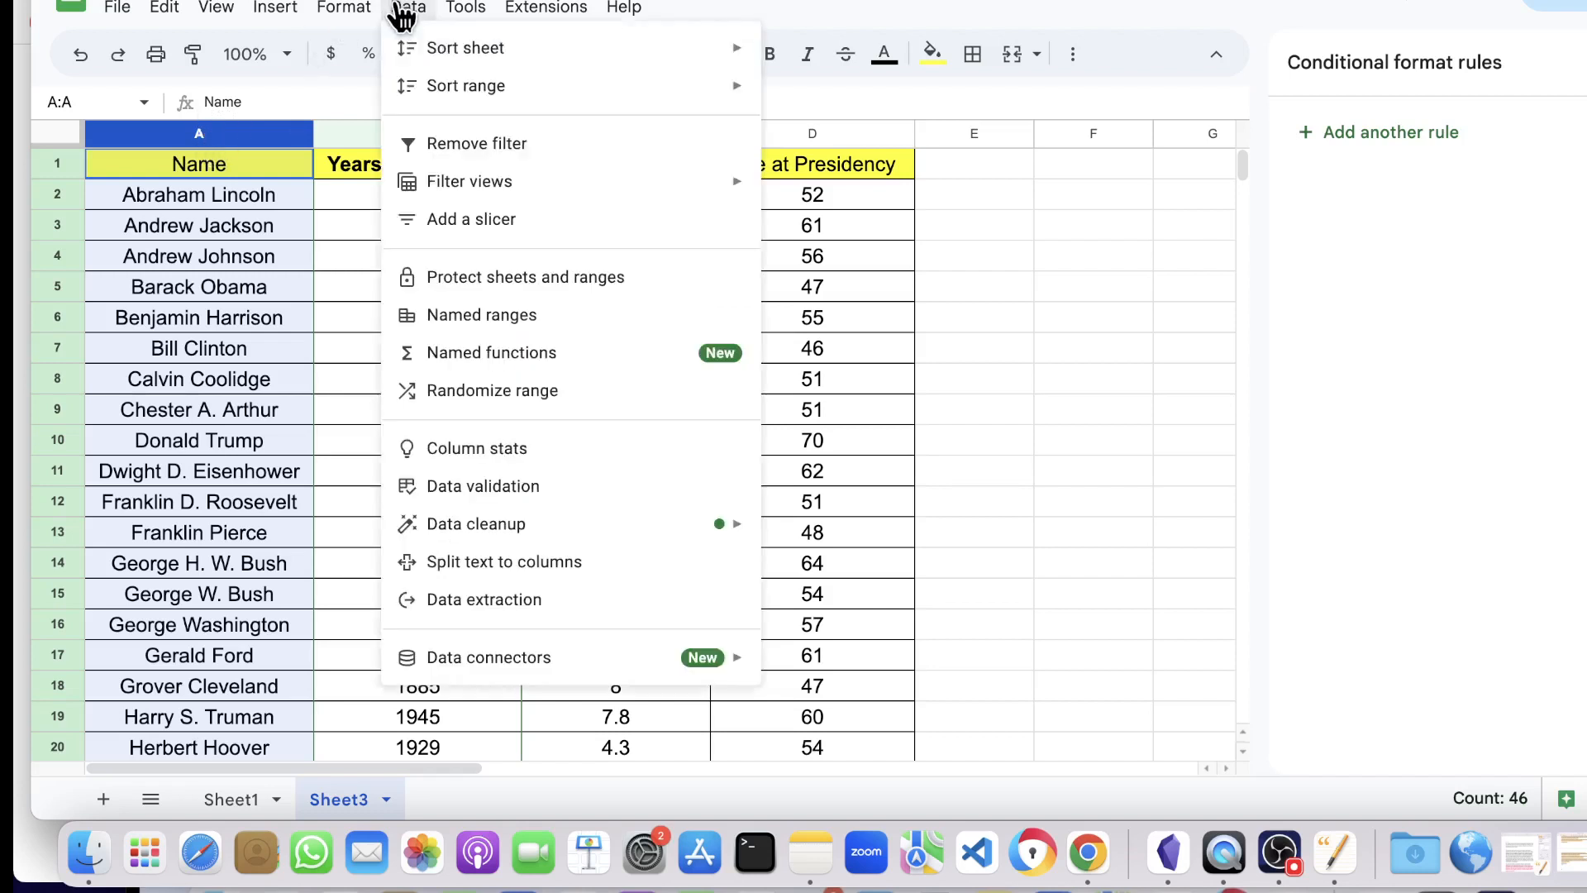
pyautogui.click(451, 147)
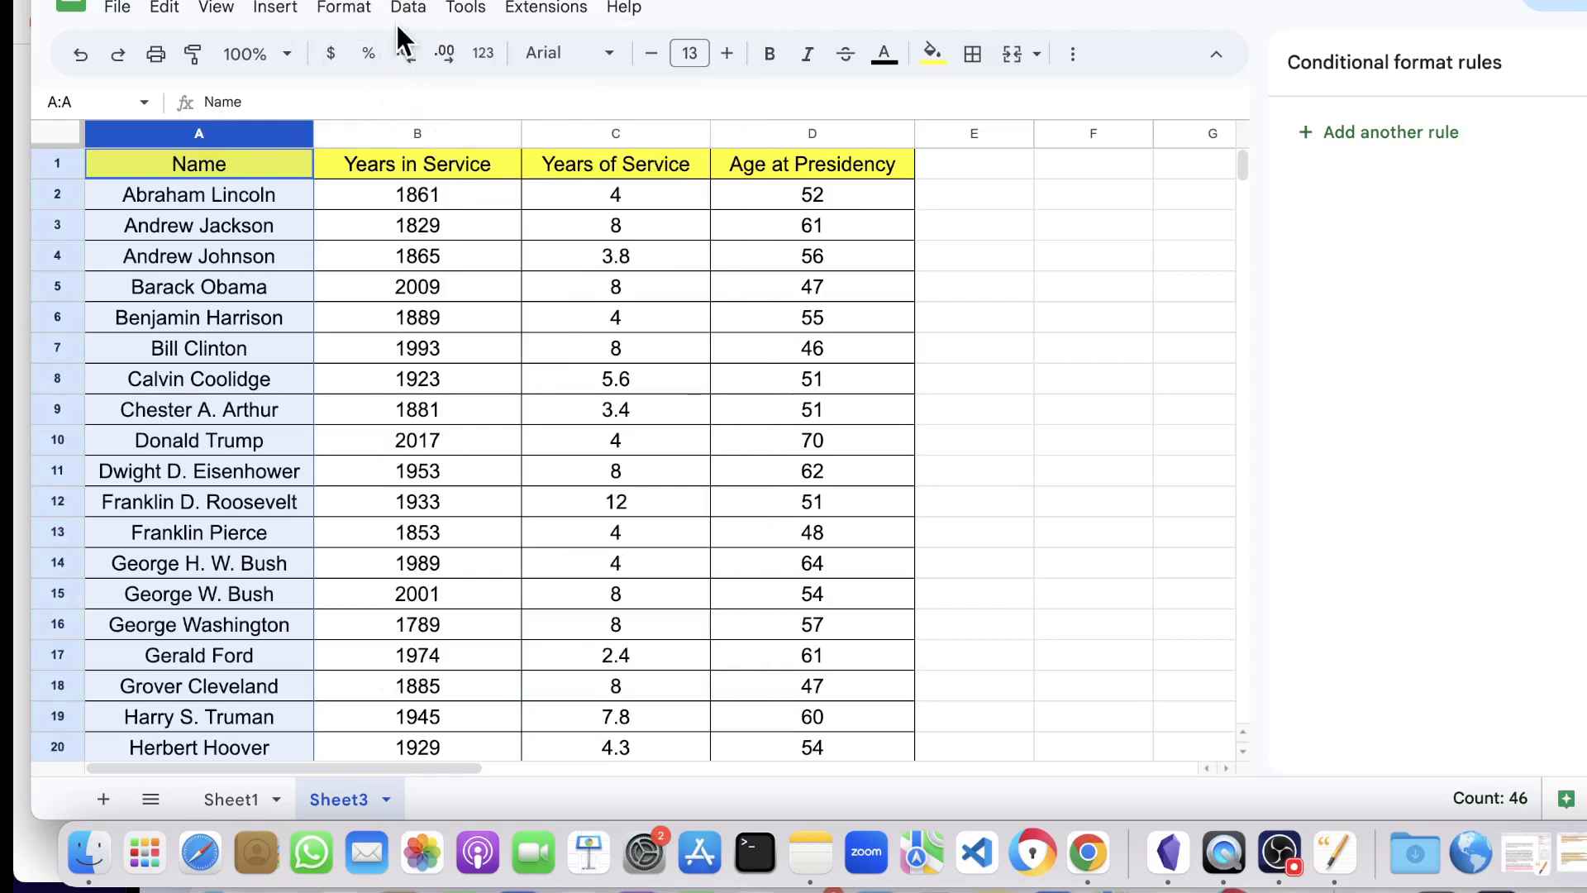
# Create a filter on the Name column and select only George H. W. Bush, George W. Bush and George Washington, searching for "georg".
pyautogui.click(406, 12)
pyautogui.click(445, 144)
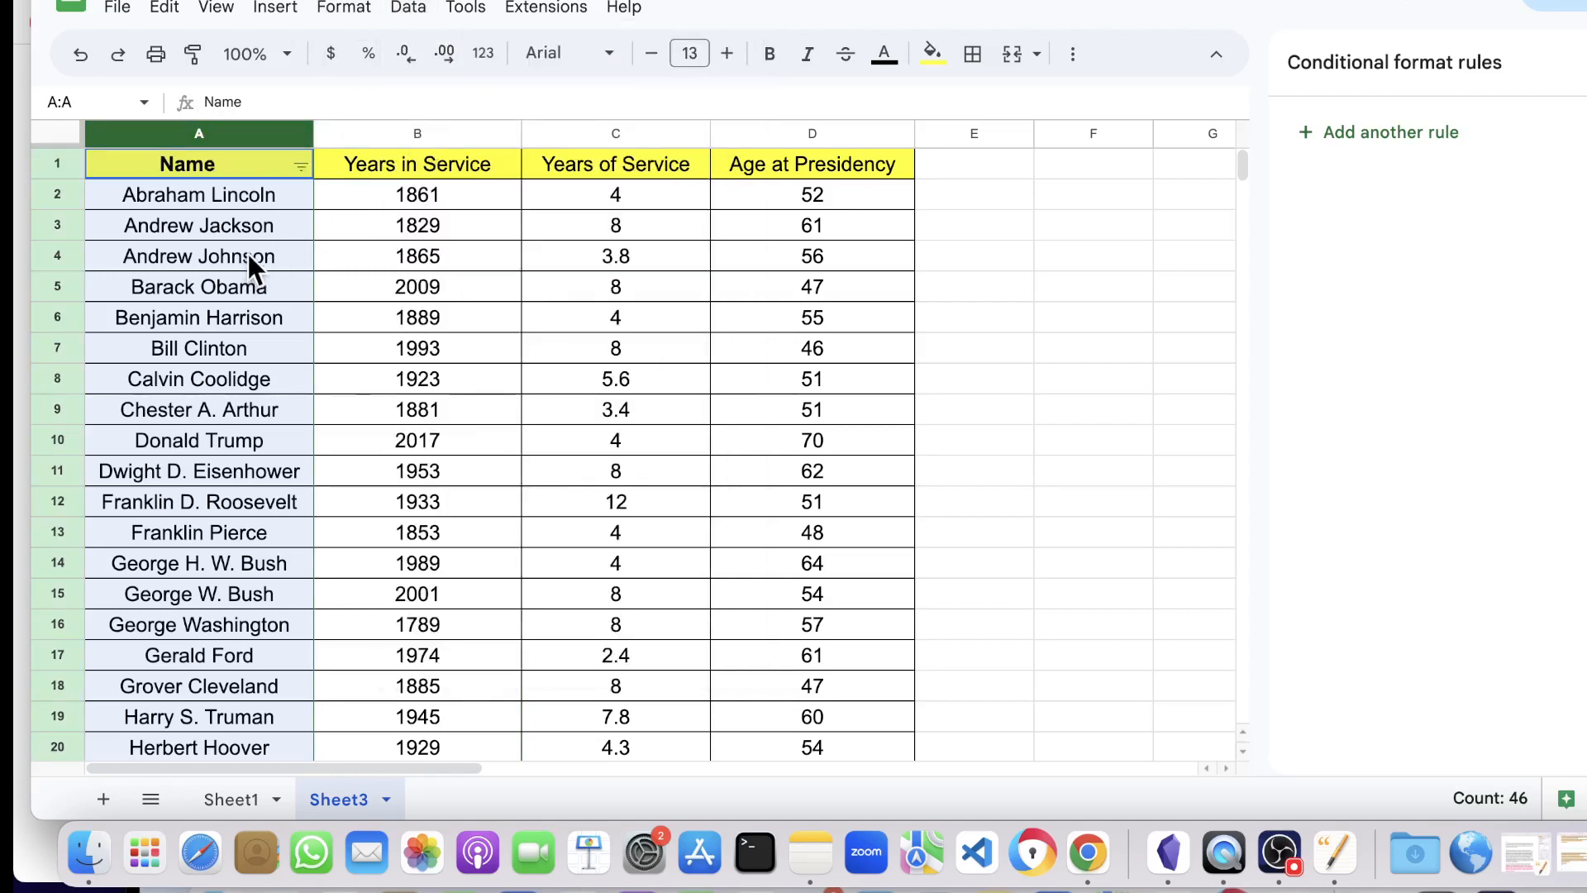
pyautogui.click(297, 166)
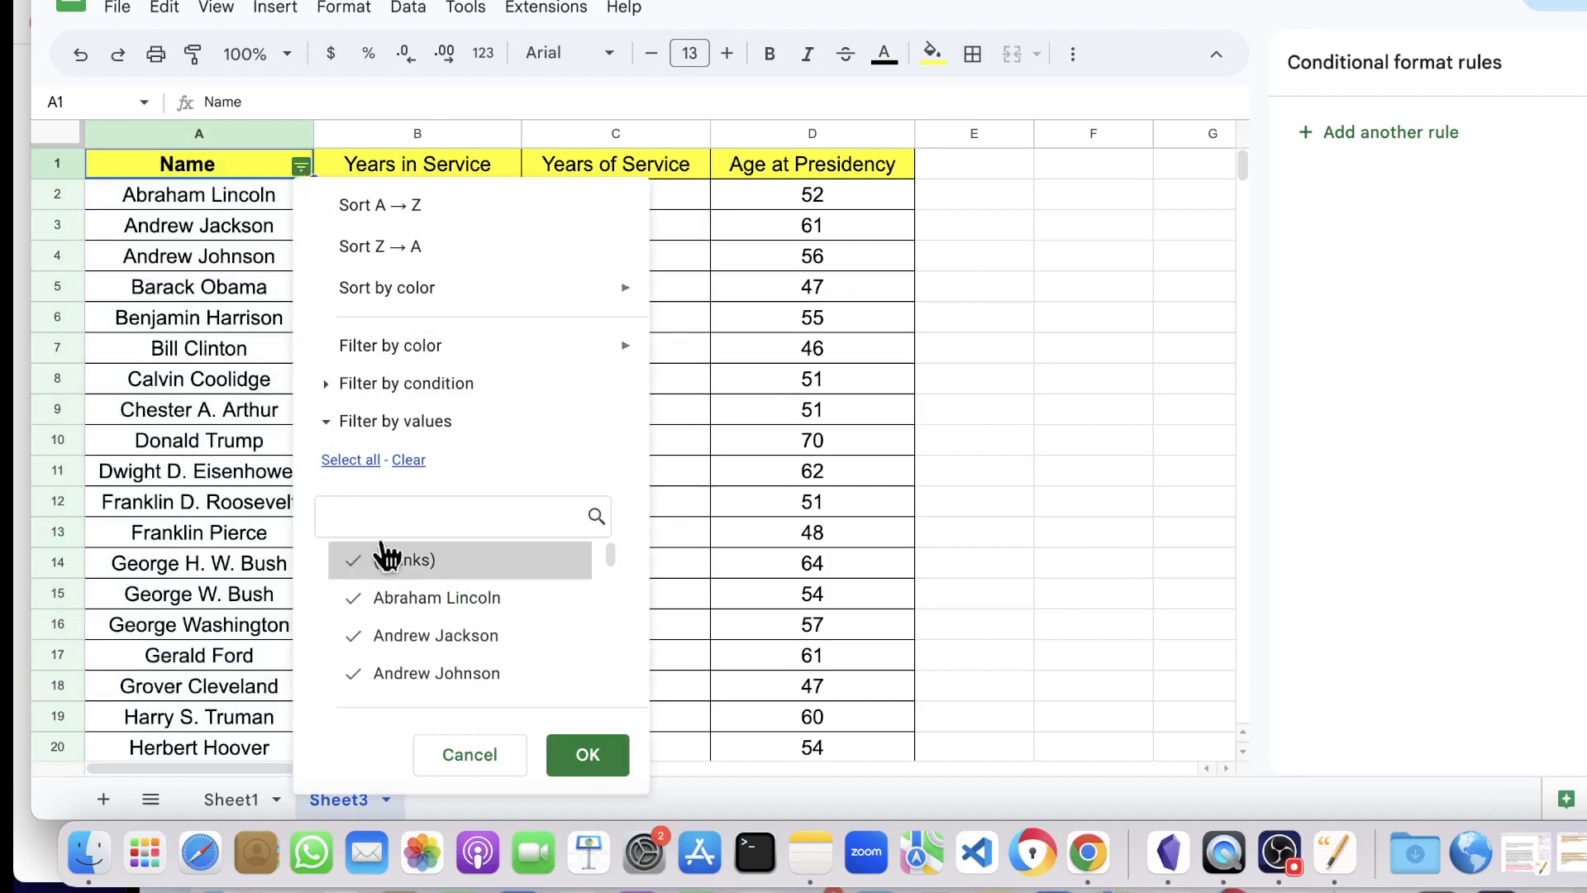
pyautogui.click(407, 460)
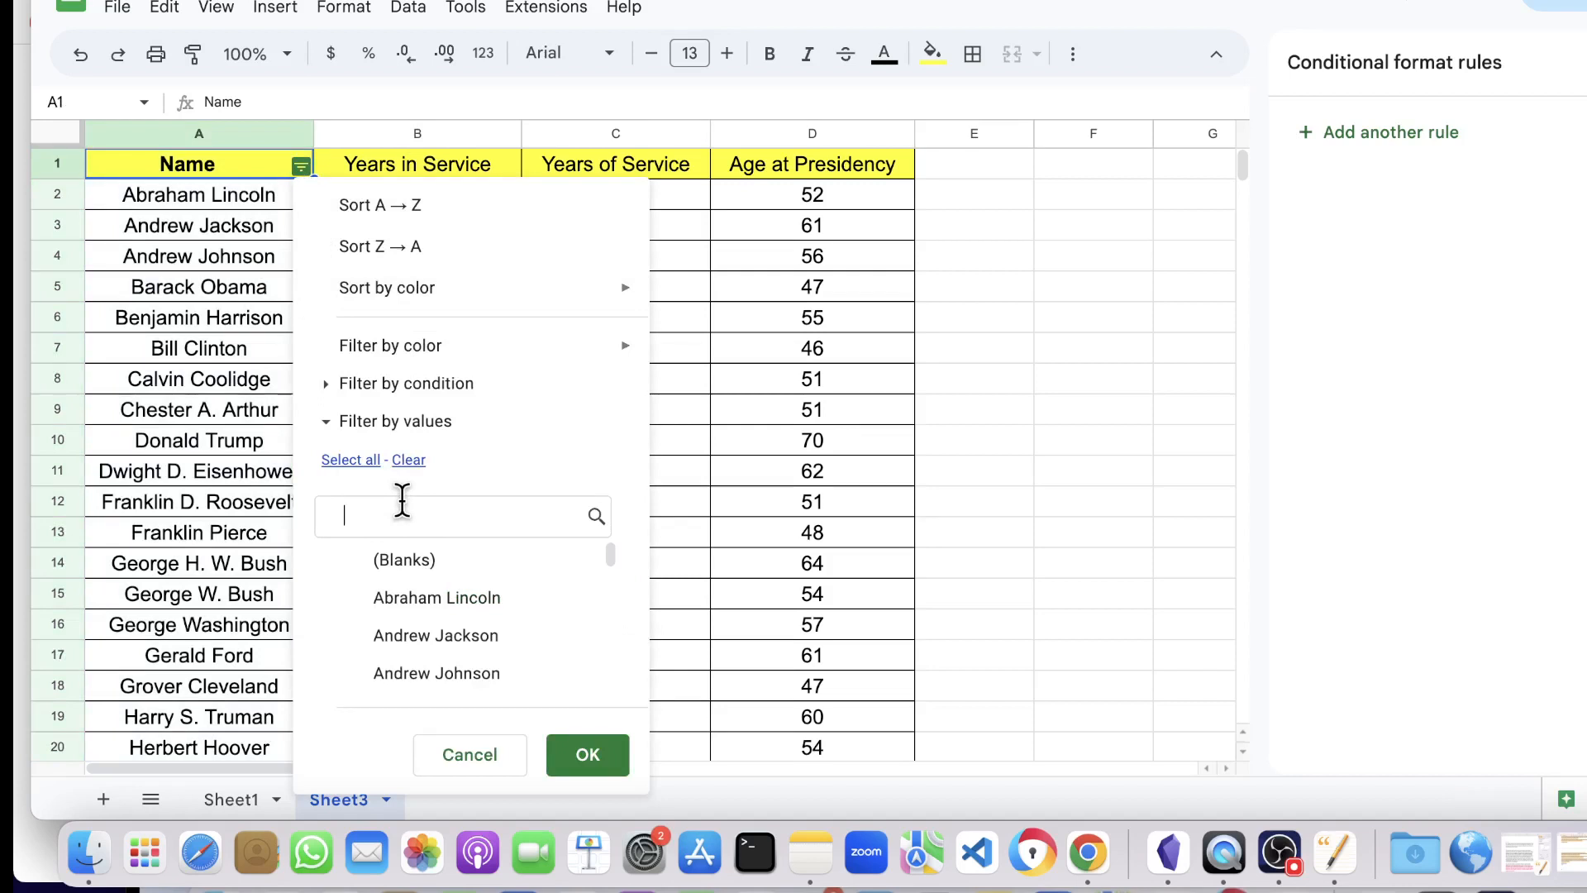
pyautogui.write('georg')
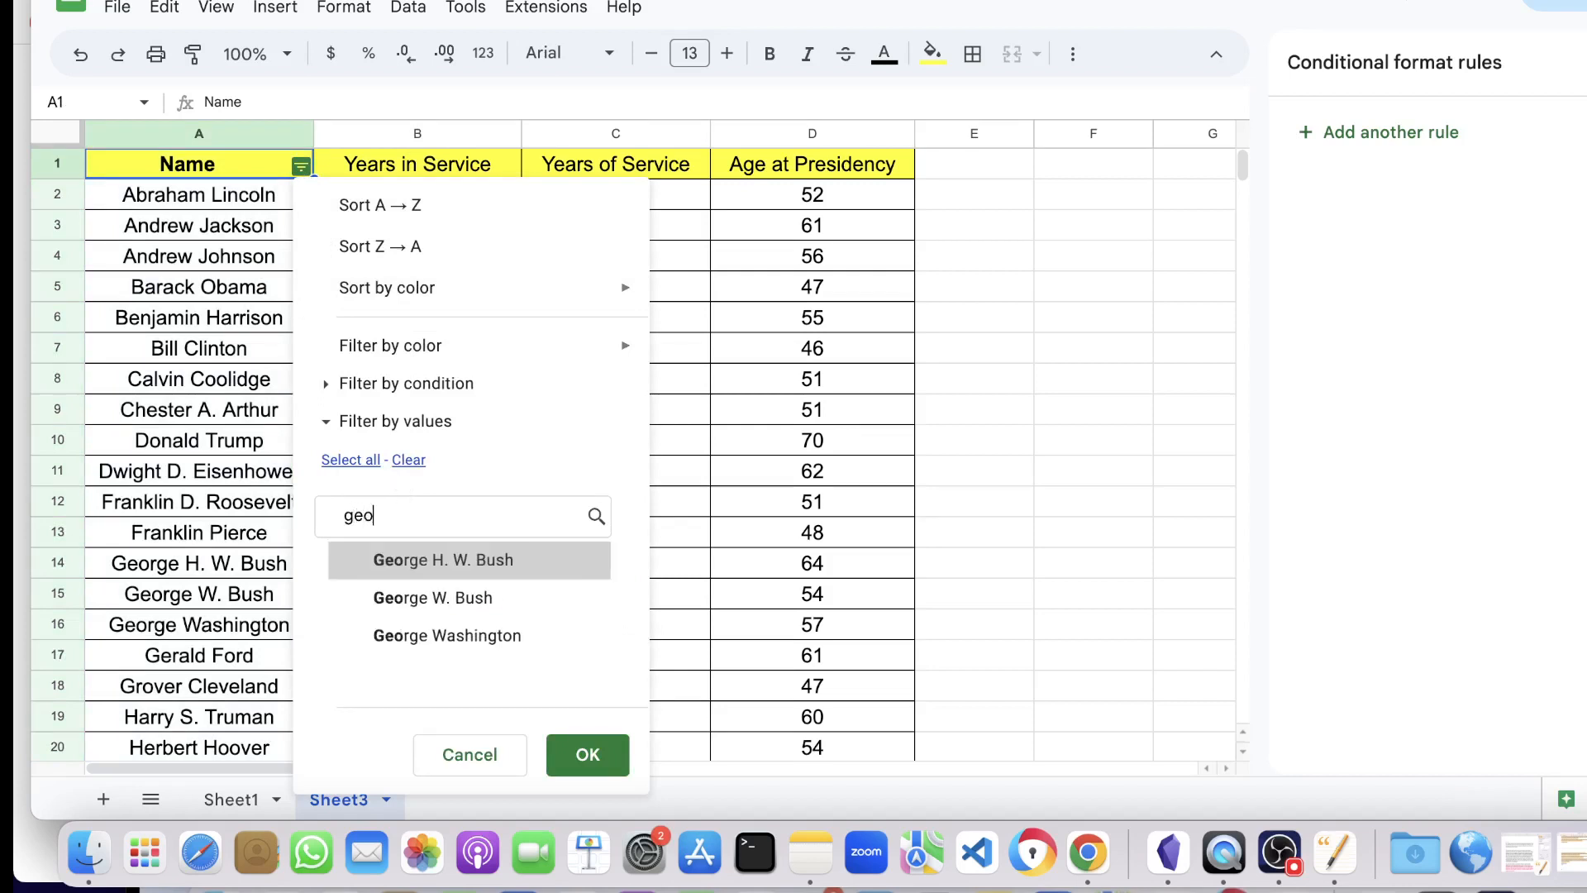
pyautogui.click(397, 570)
pyautogui.click(390, 602)
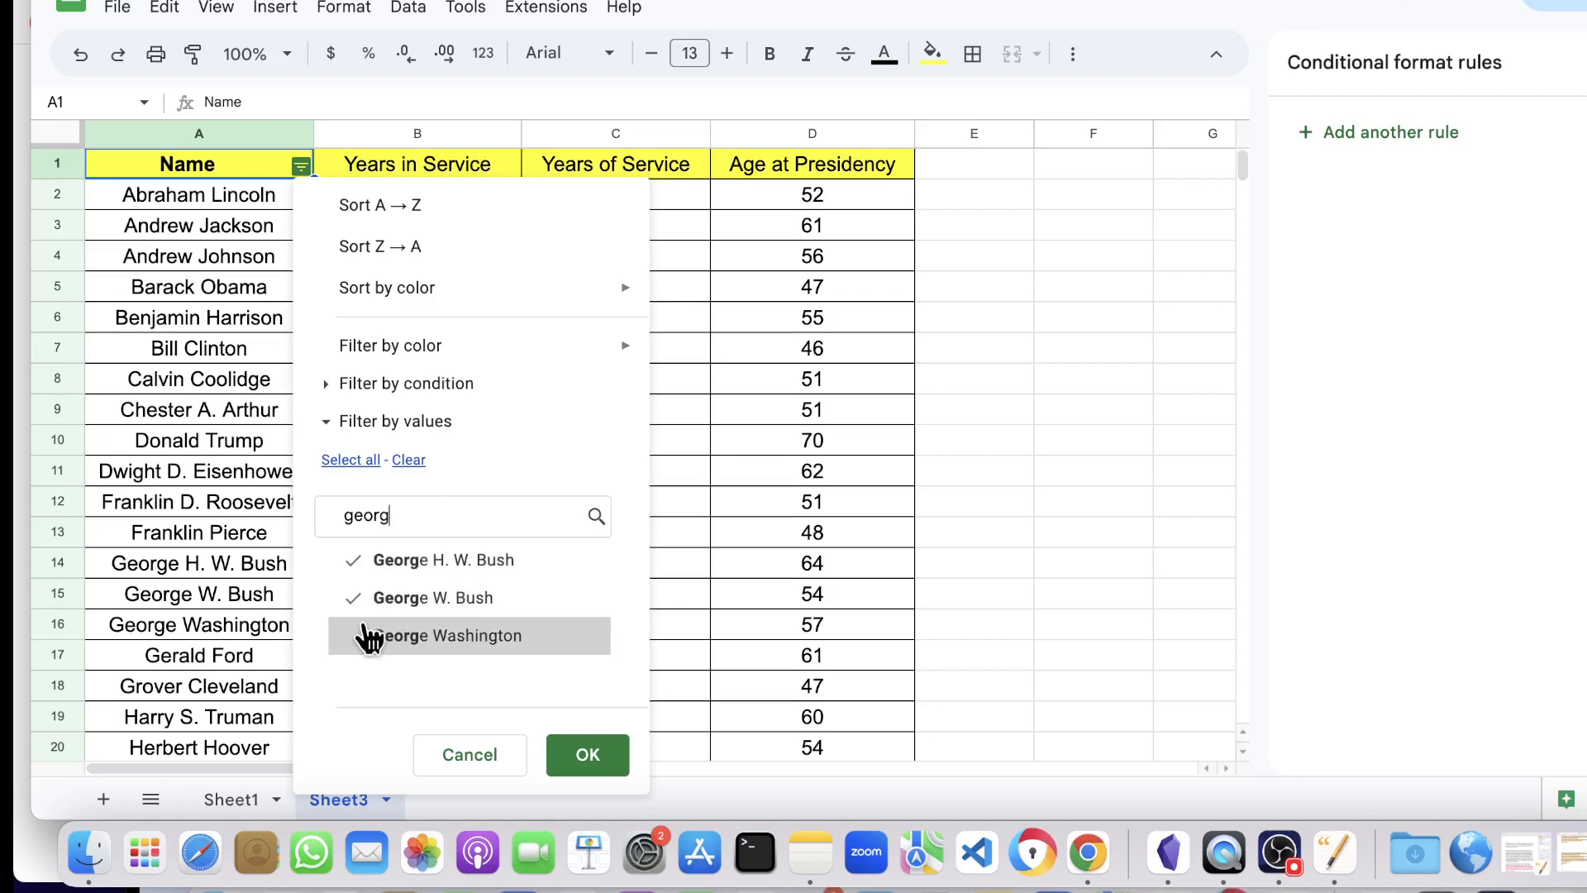
pyautogui.click(367, 639)
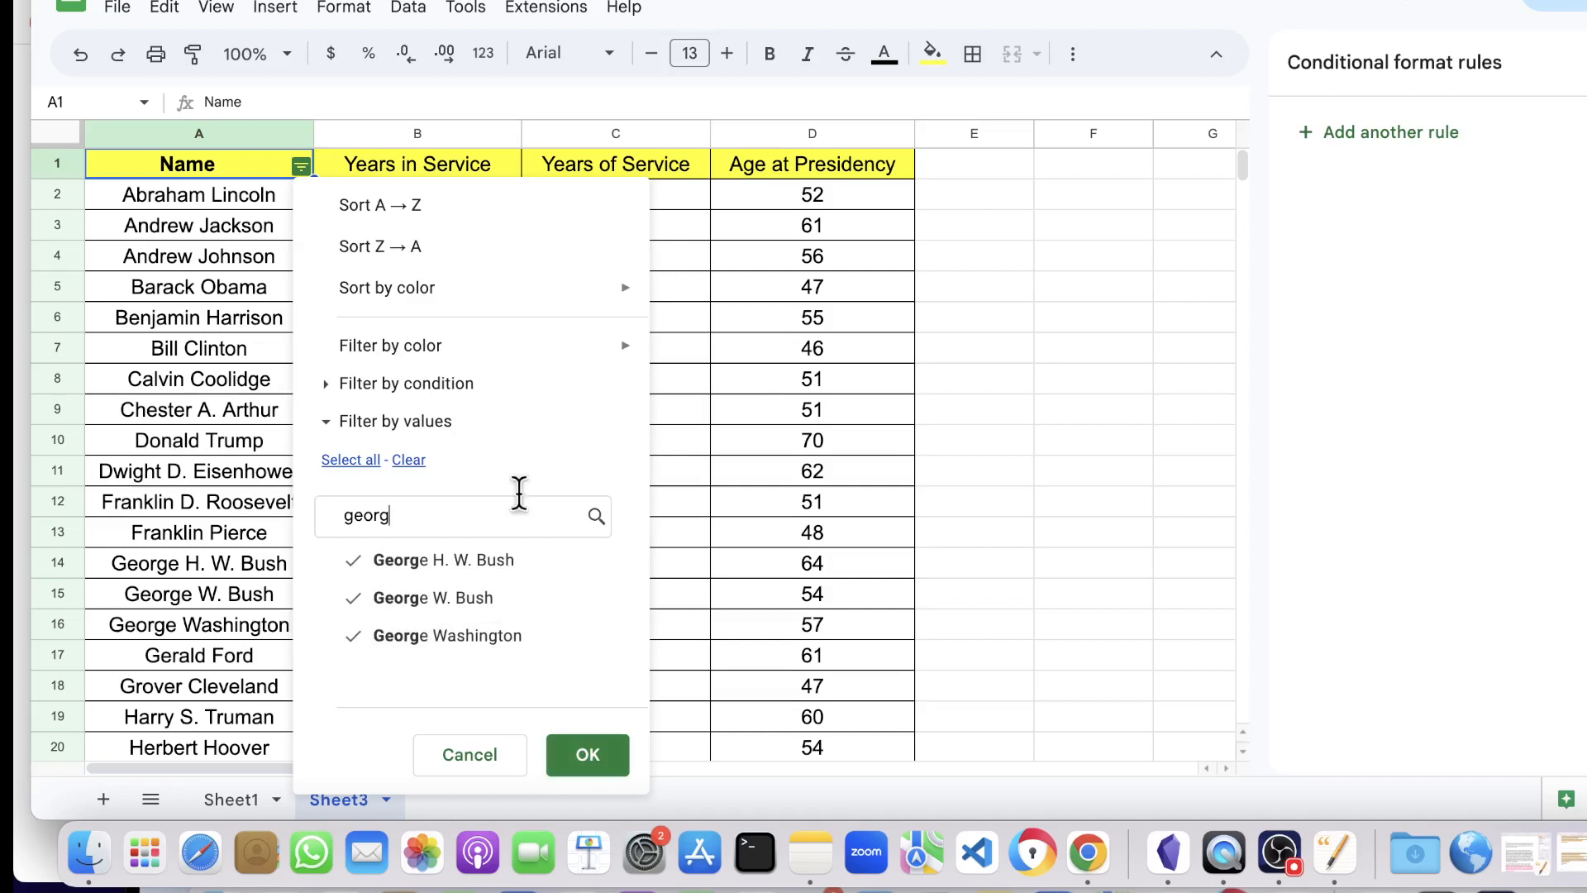
# Add the condition Text contains "george" to the Name filter, apply it, and undo the filtering.
pyautogui.click(344, 384)
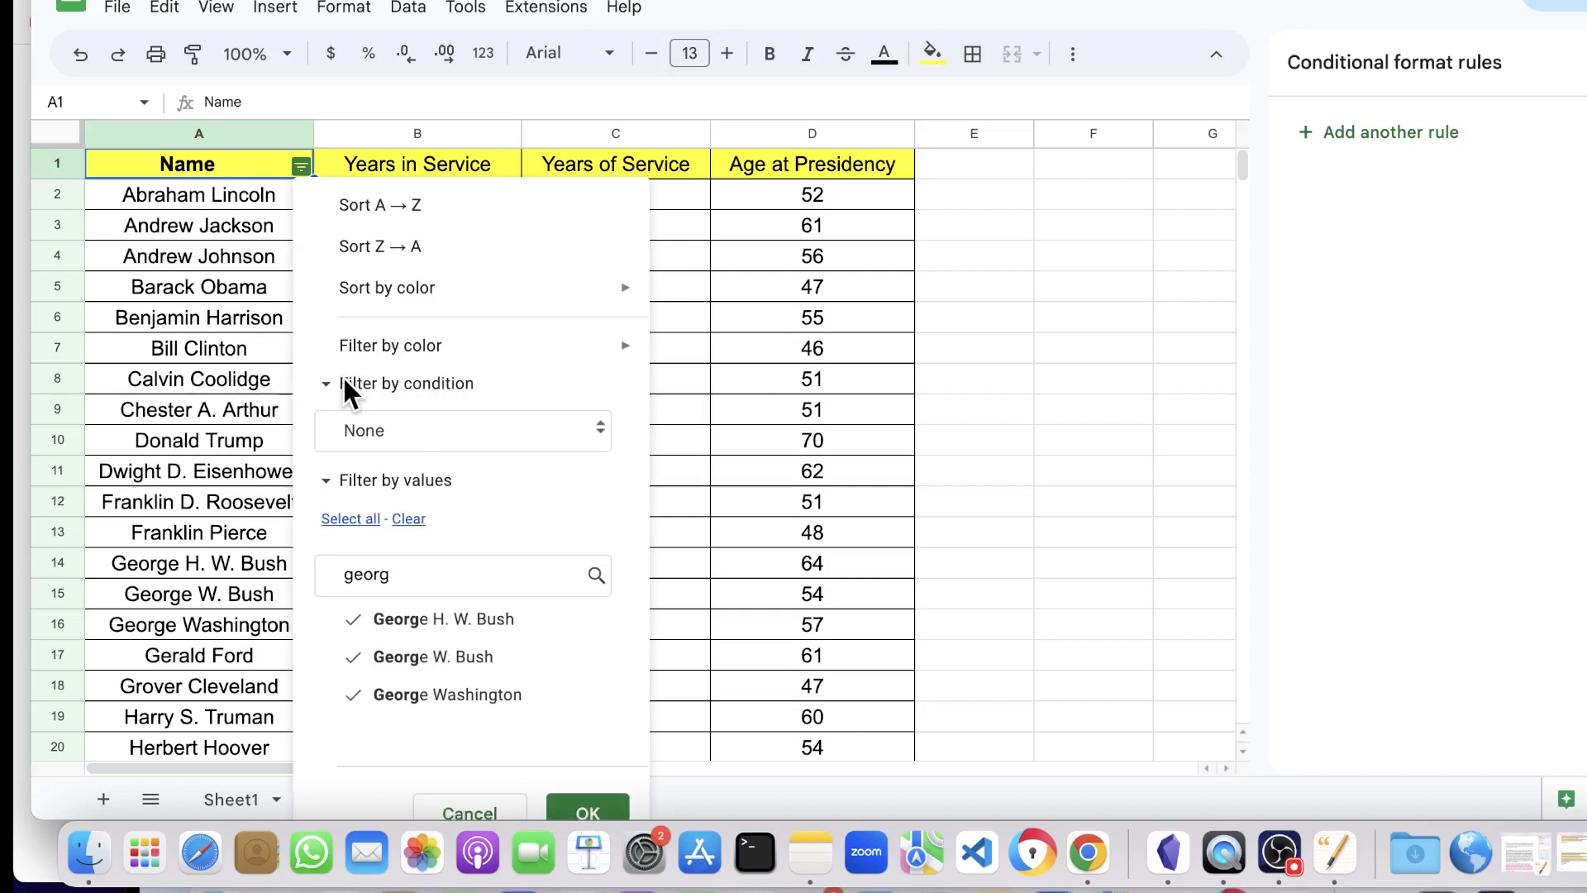
pyautogui.click(599, 431)
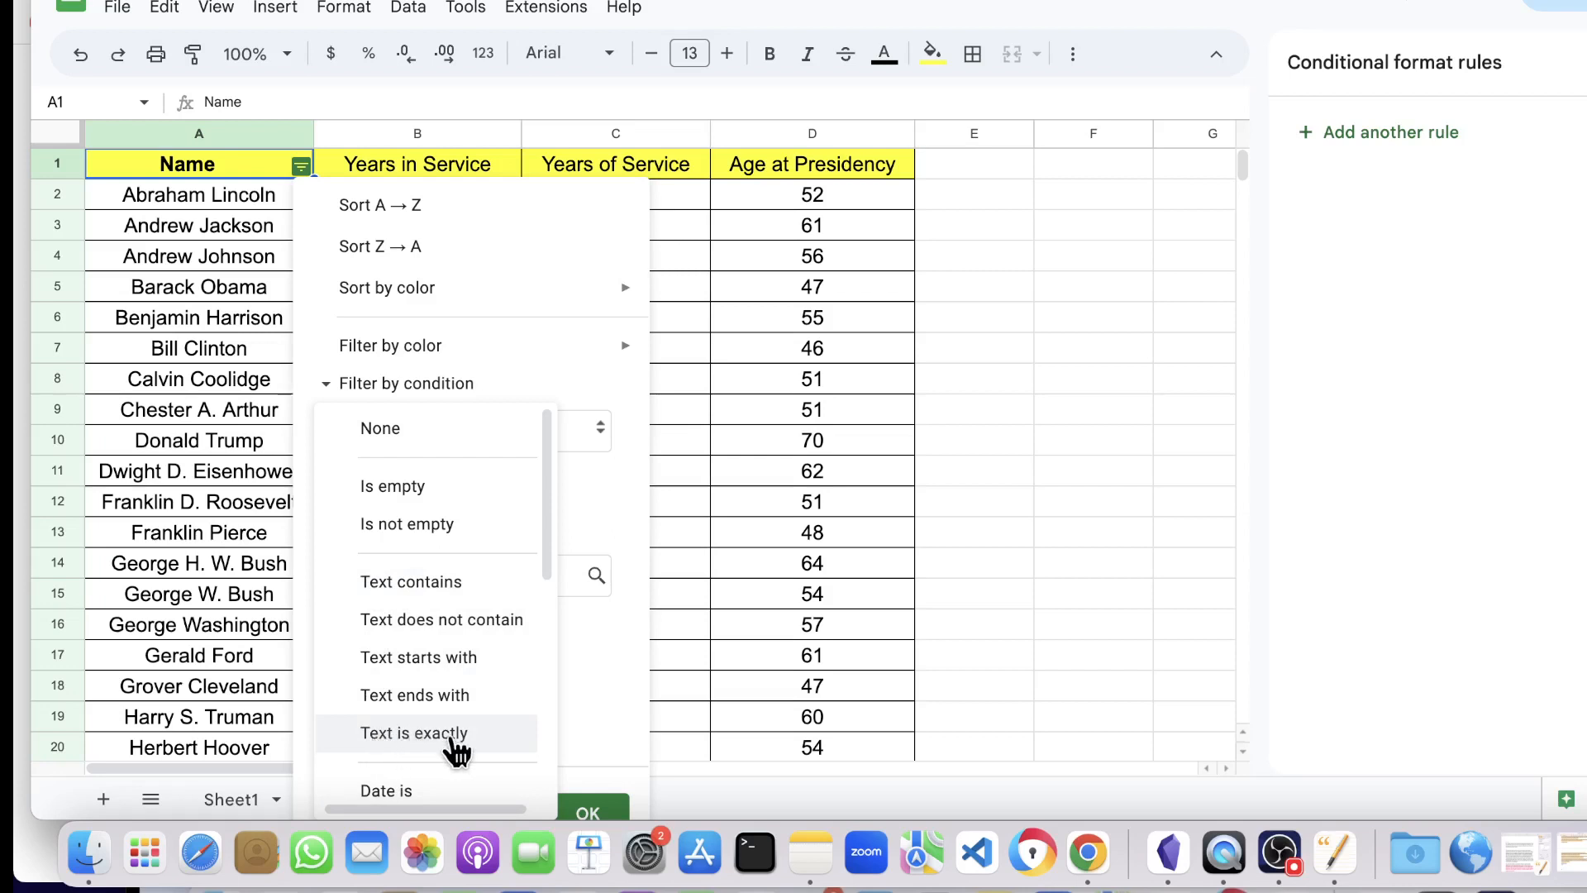
pyautogui.click(432, 583)
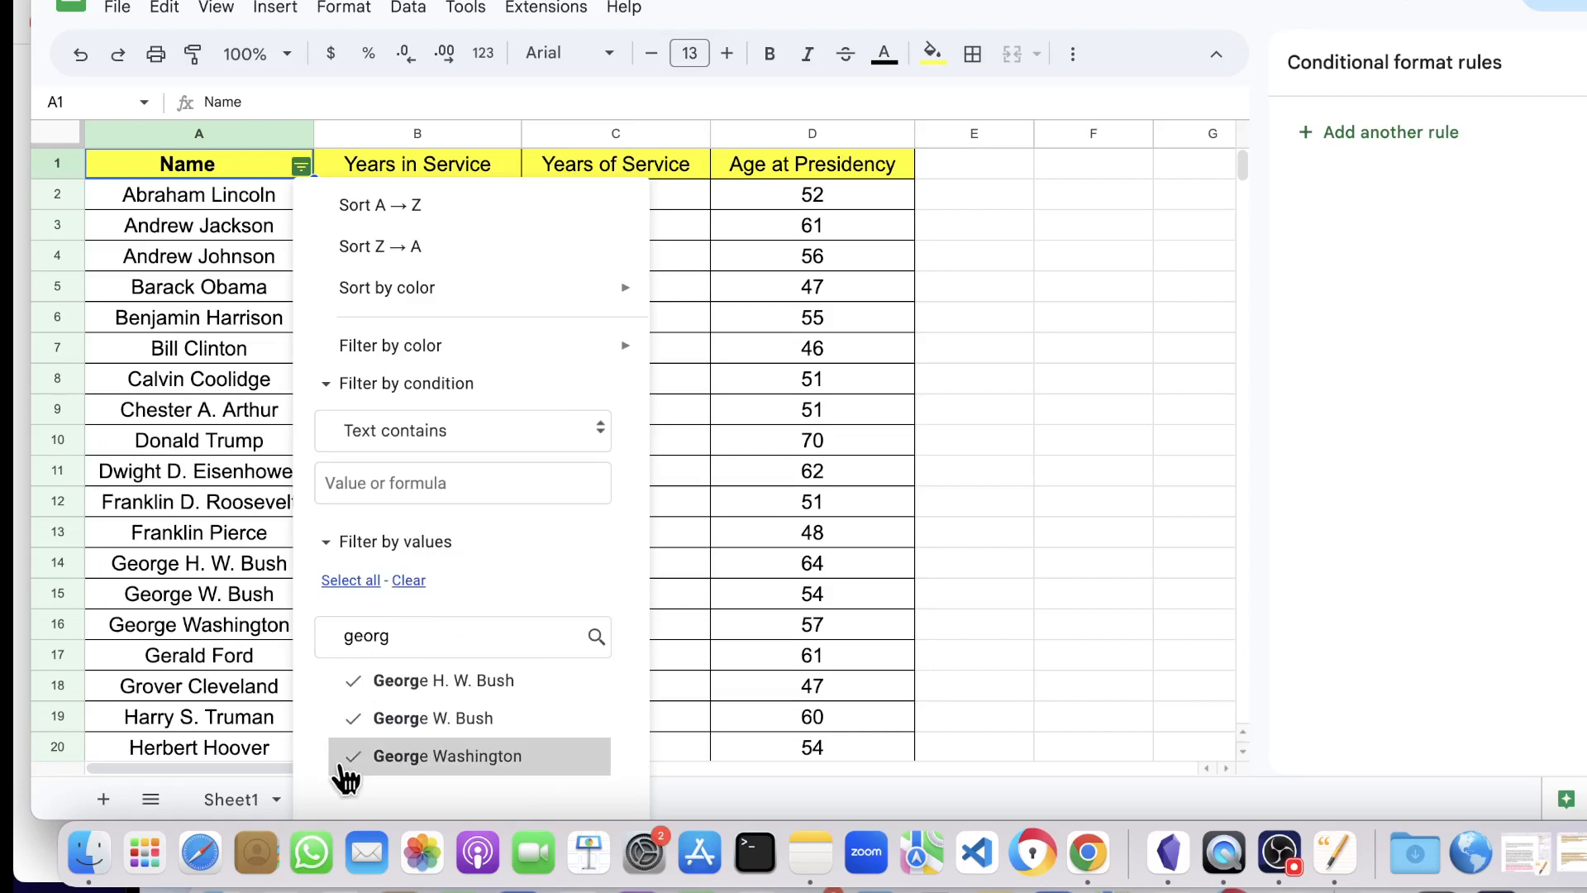
pyautogui.click(464, 484)
pyautogui.write('g')
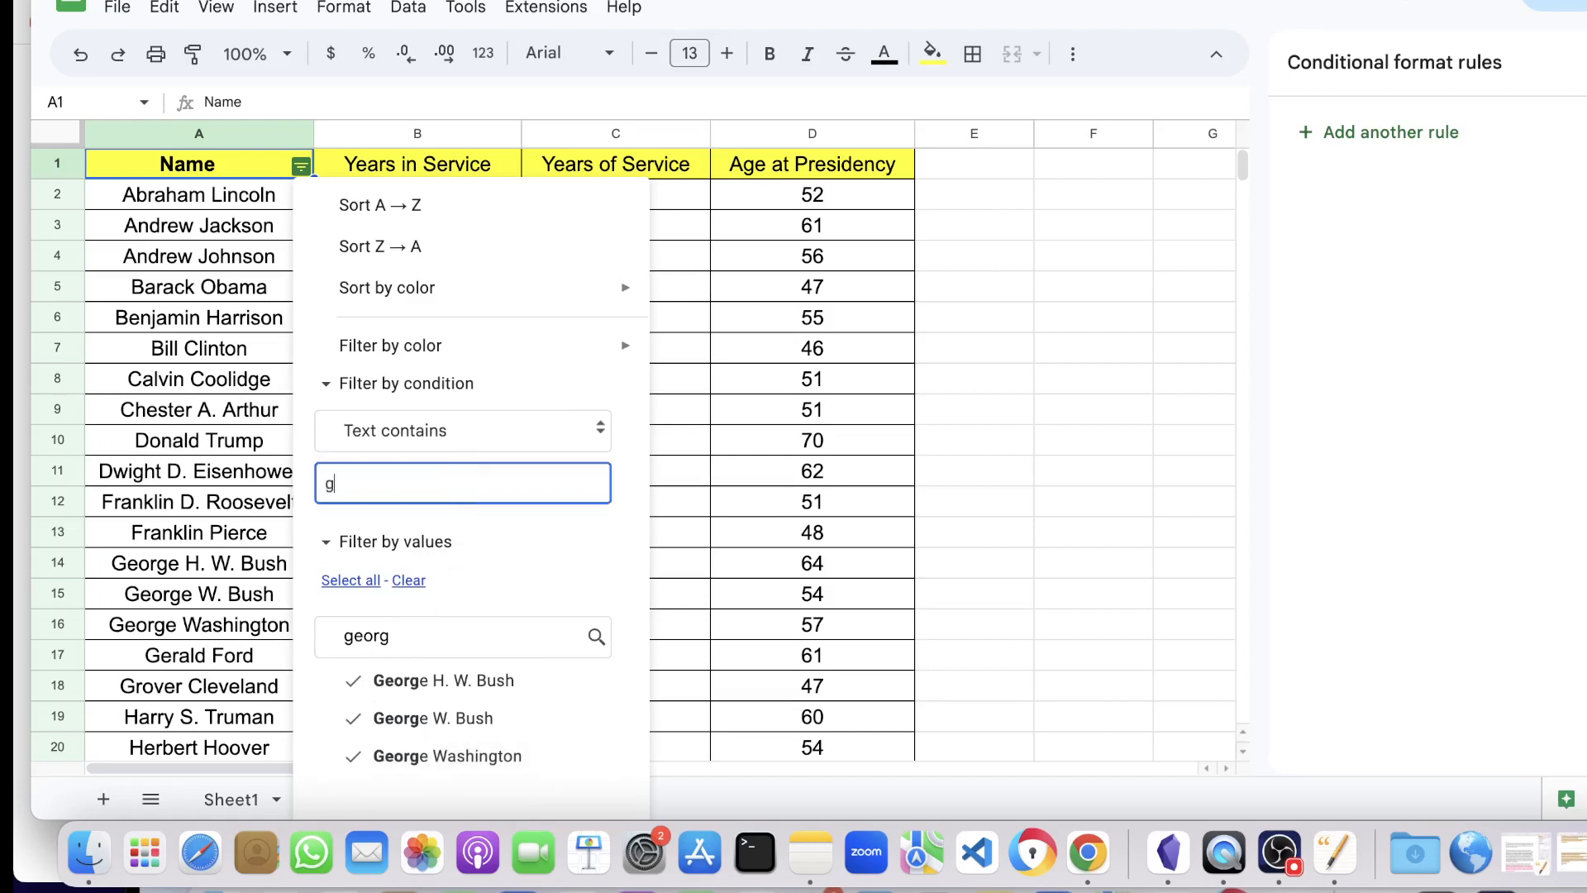
pyautogui.write('eorge')
pyautogui.scroll(-2, 584, 378)
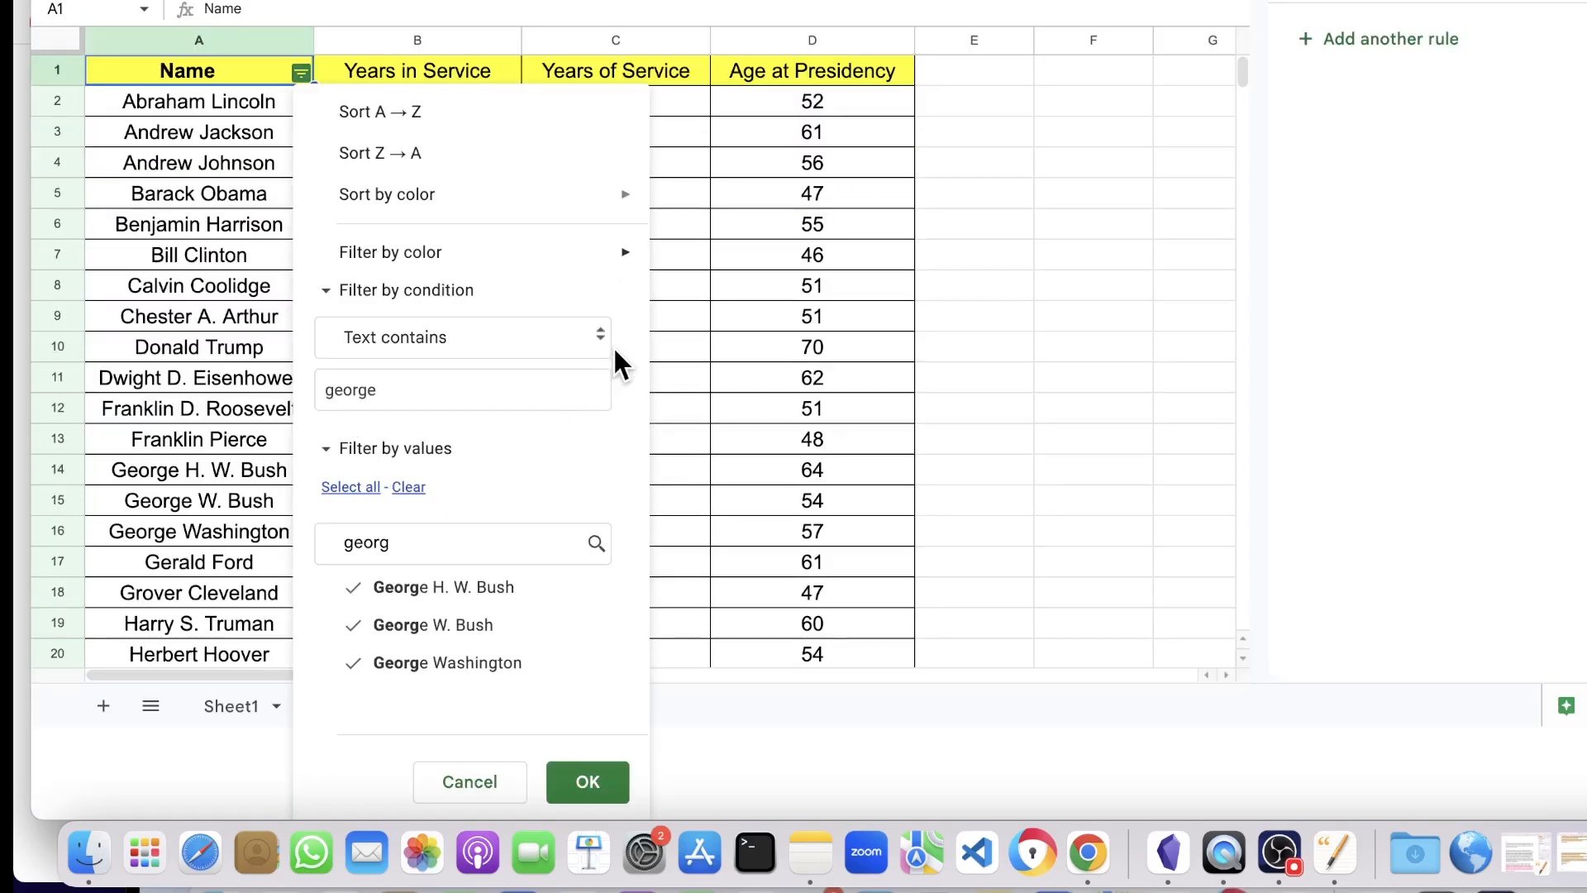
pyautogui.click(572, 787)
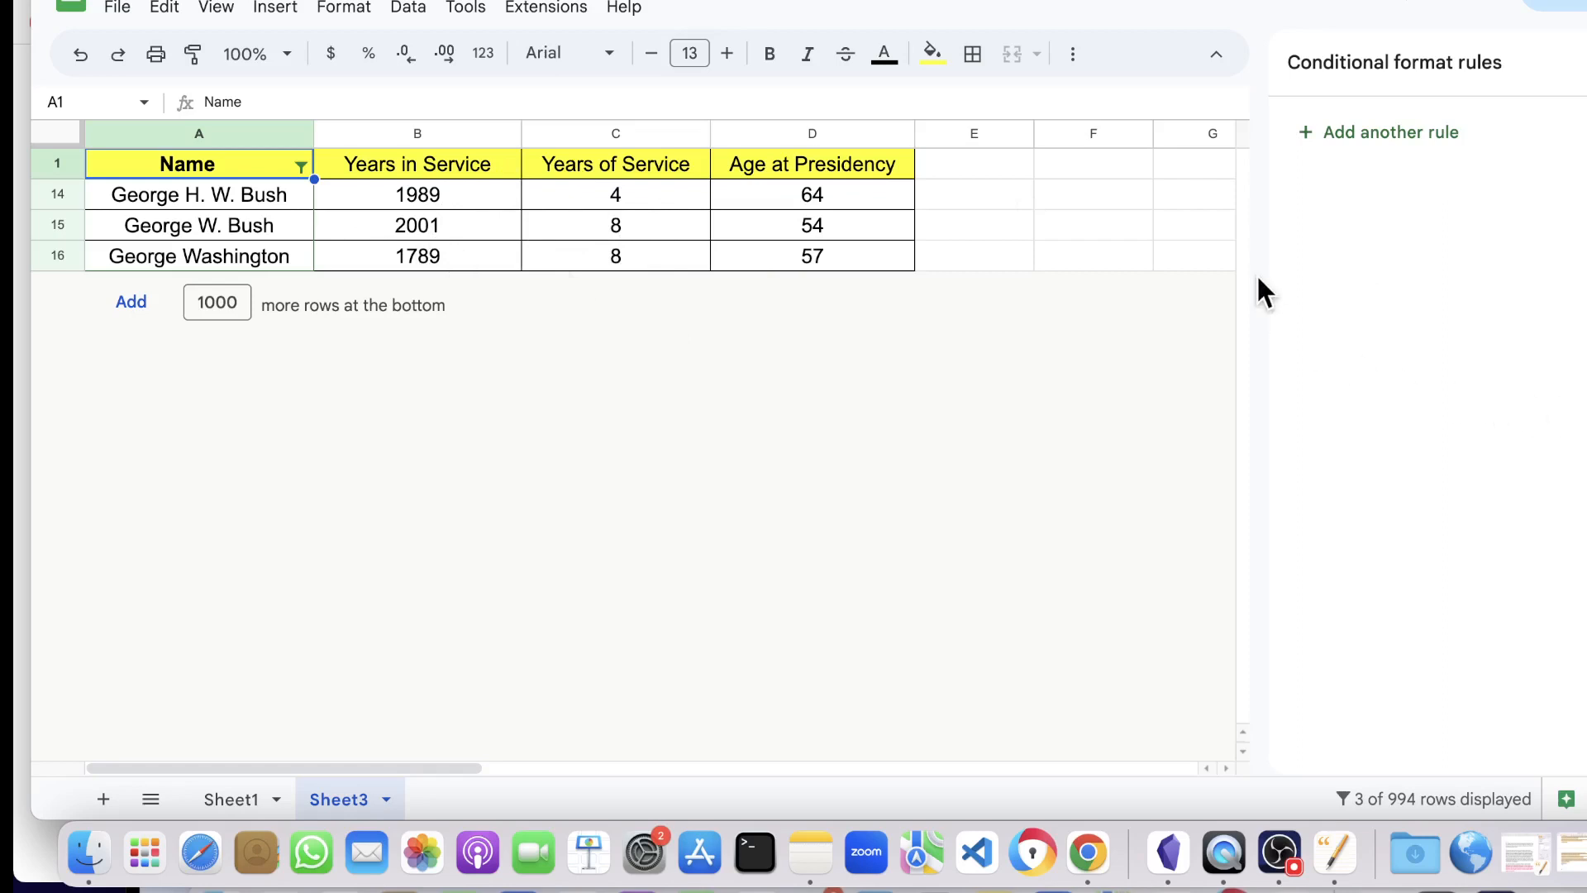
pyautogui.press('super+z')
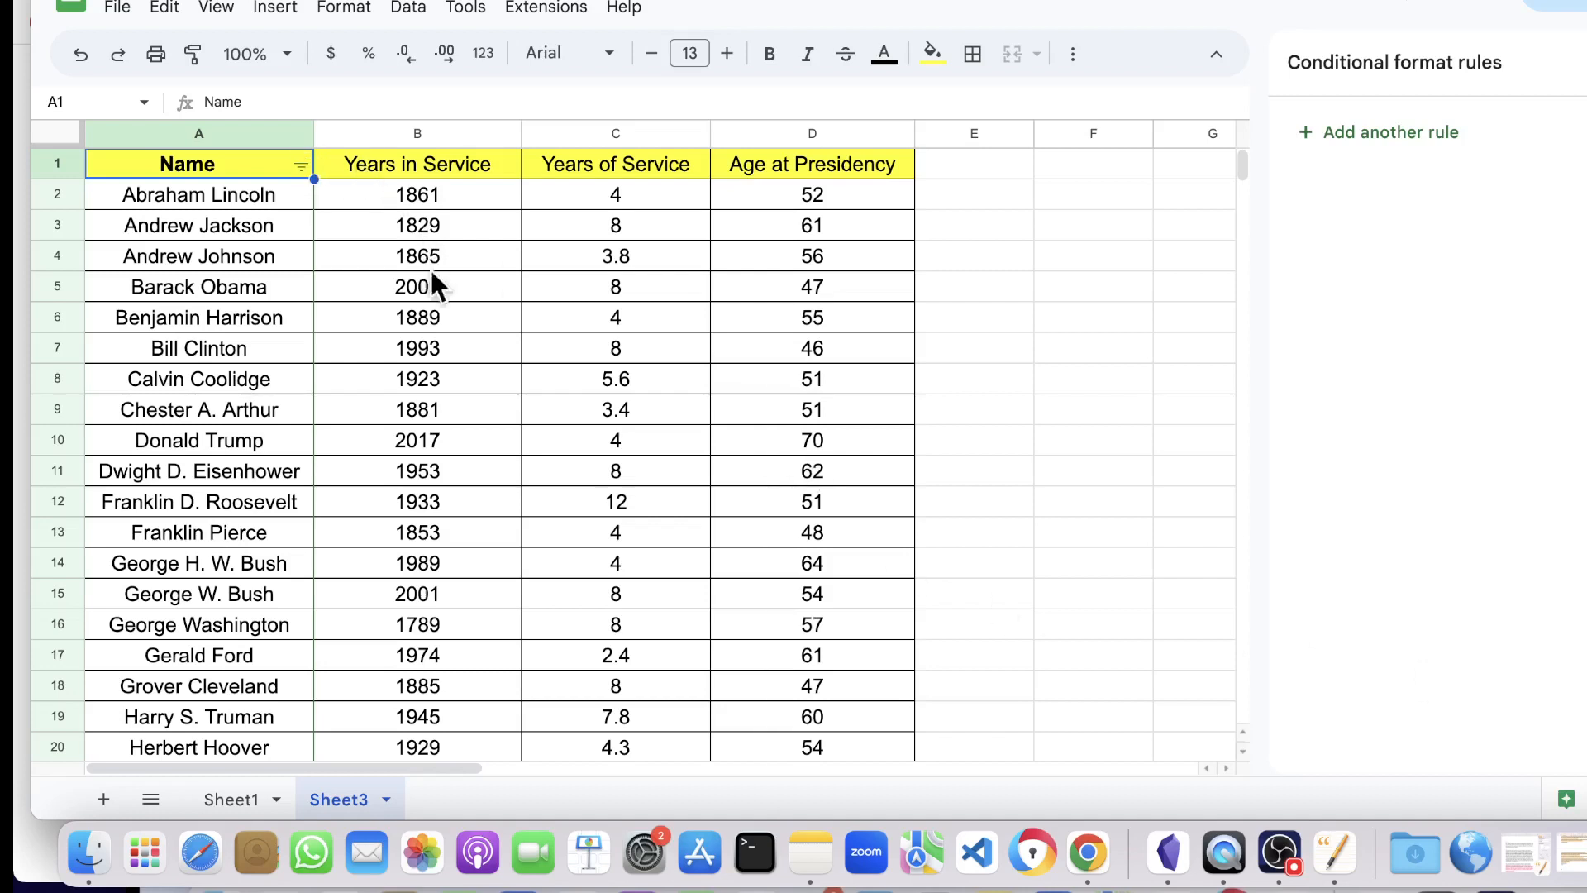
# Add a conditional formatting rule to the whole Years in Service column that highlights values Greater than 1999 in the default style.
pyautogui.click(394, 132)
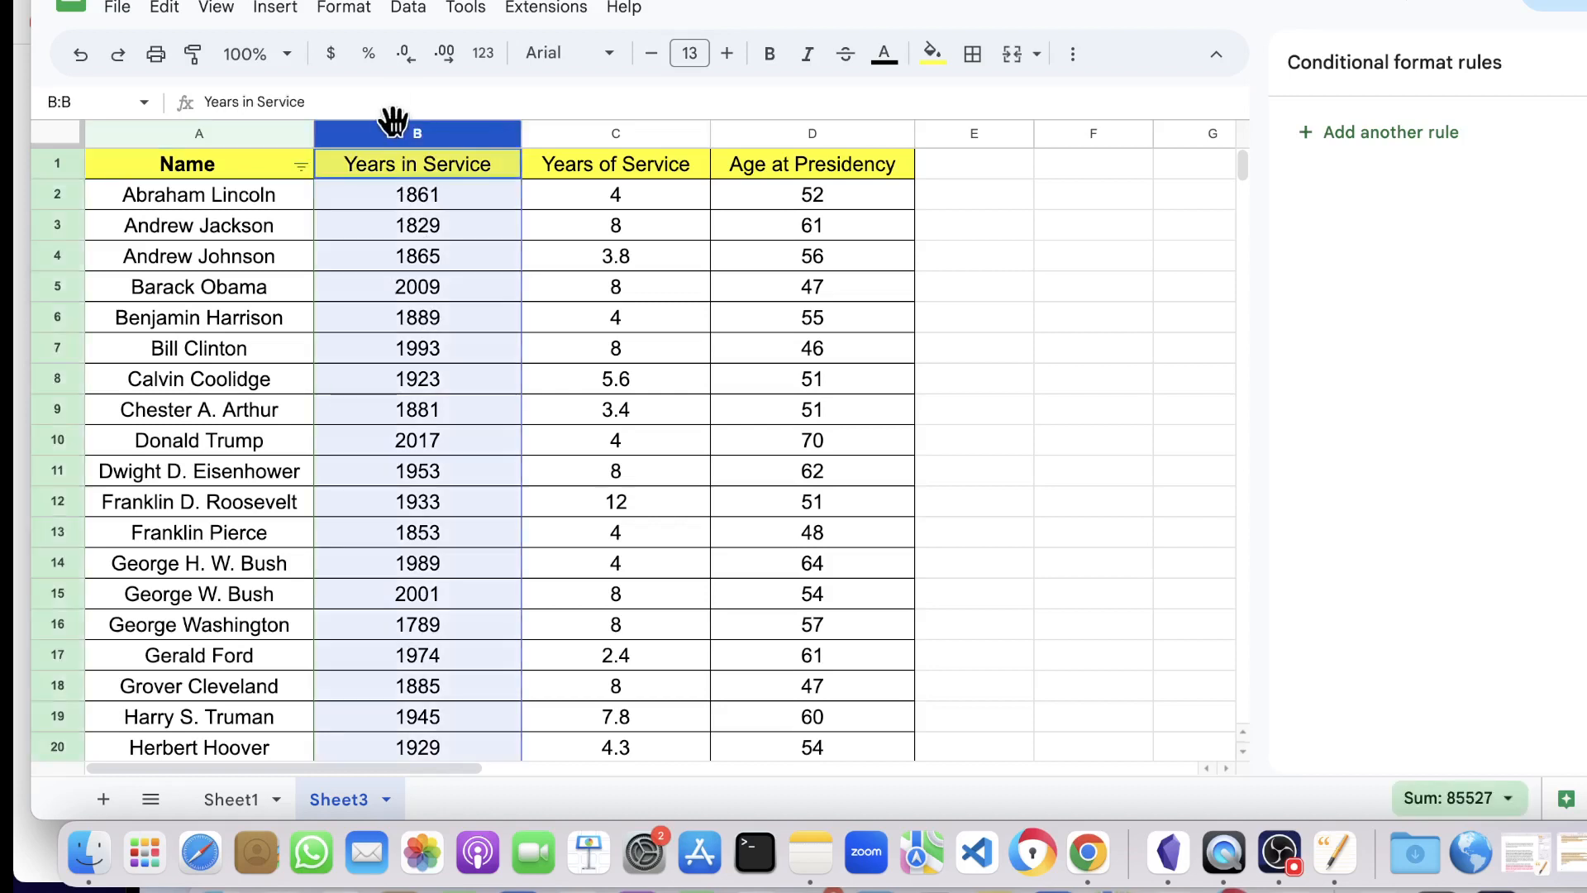
pyautogui.click(357, 24)
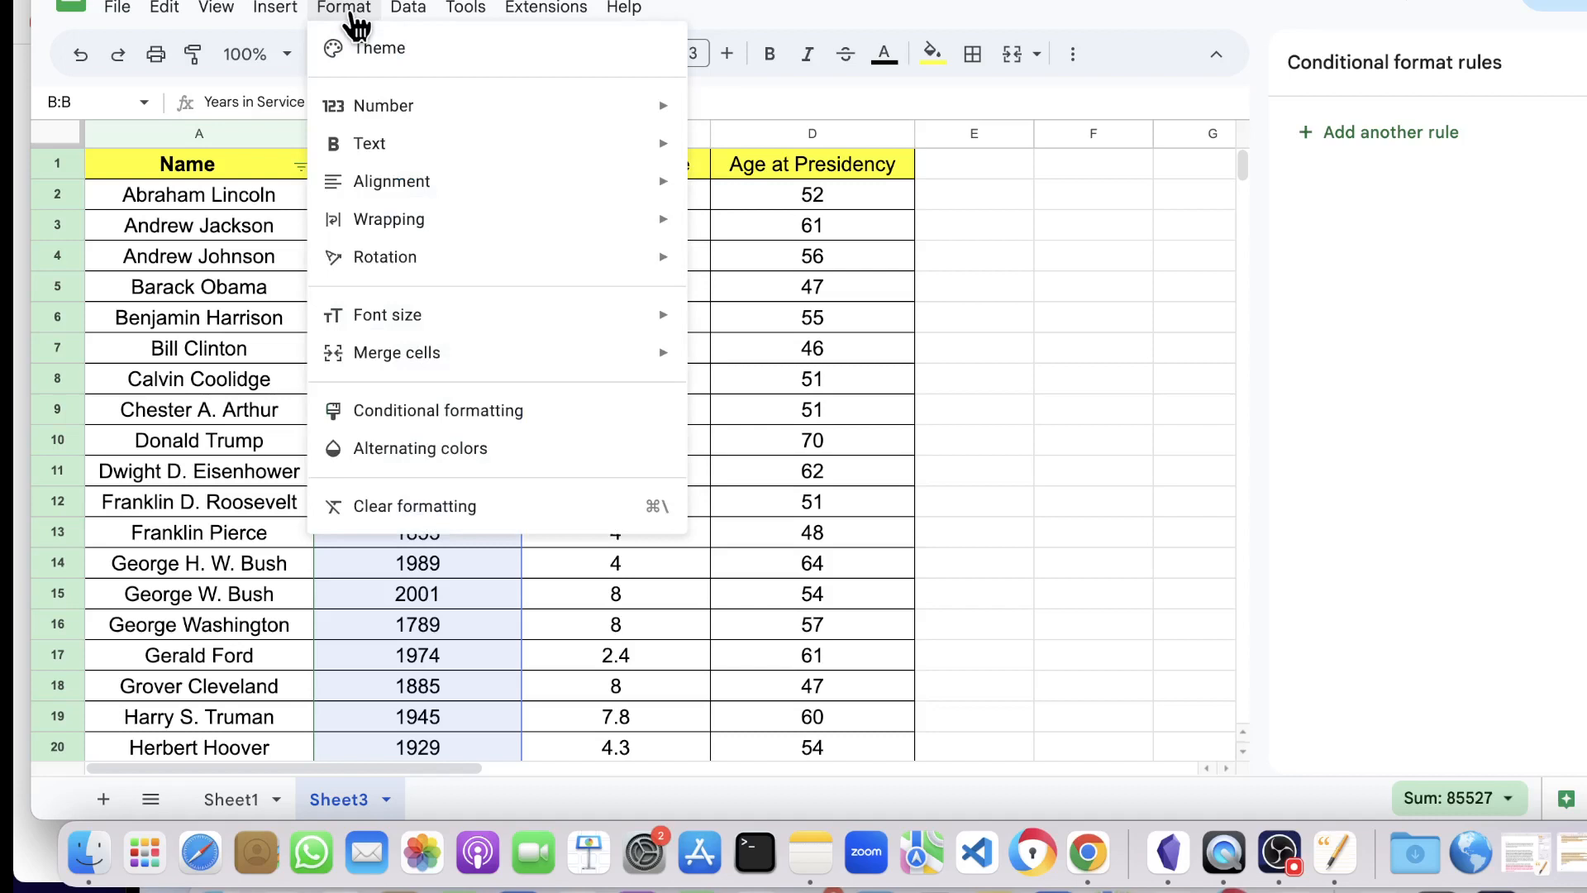
pyautogui.click(405, 414)
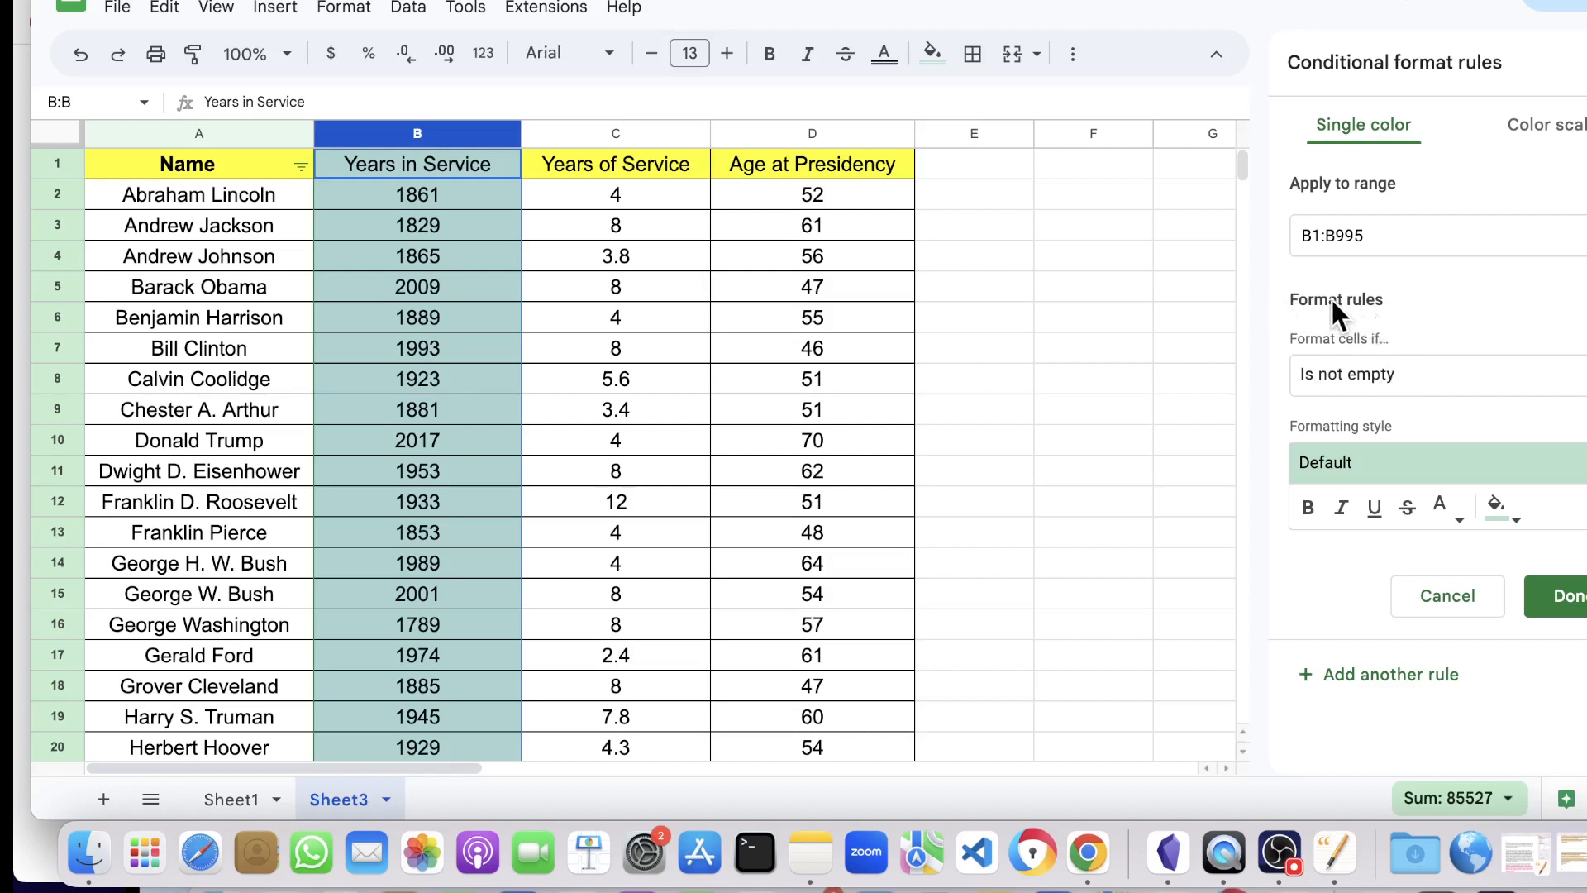
pyautogui.click(1419, 377)
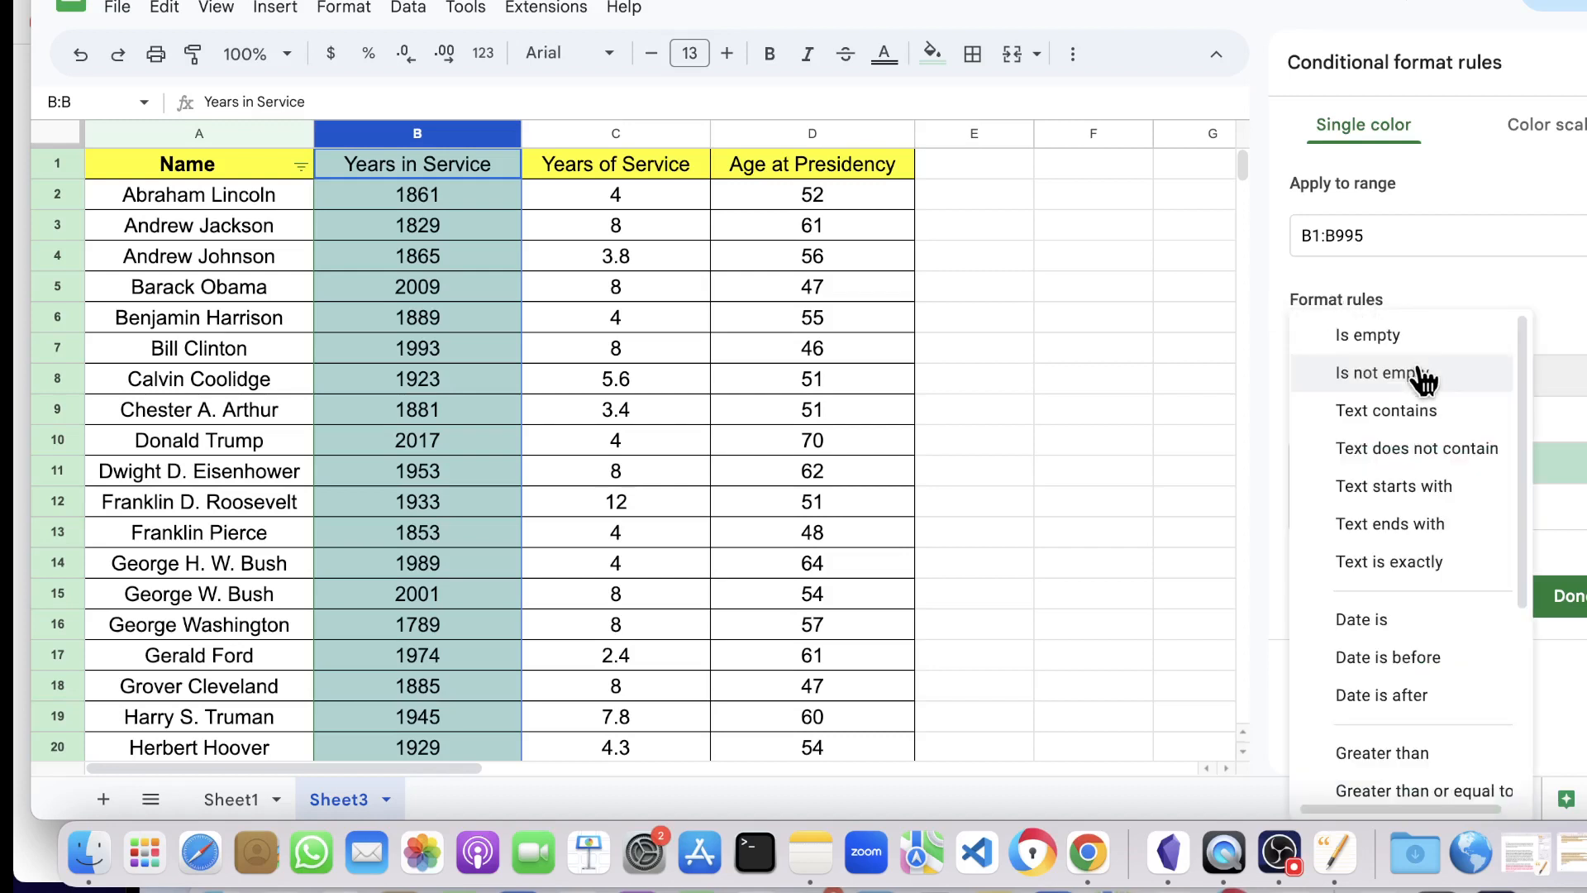
pyautogui.scroll(-4, 1394, 626)
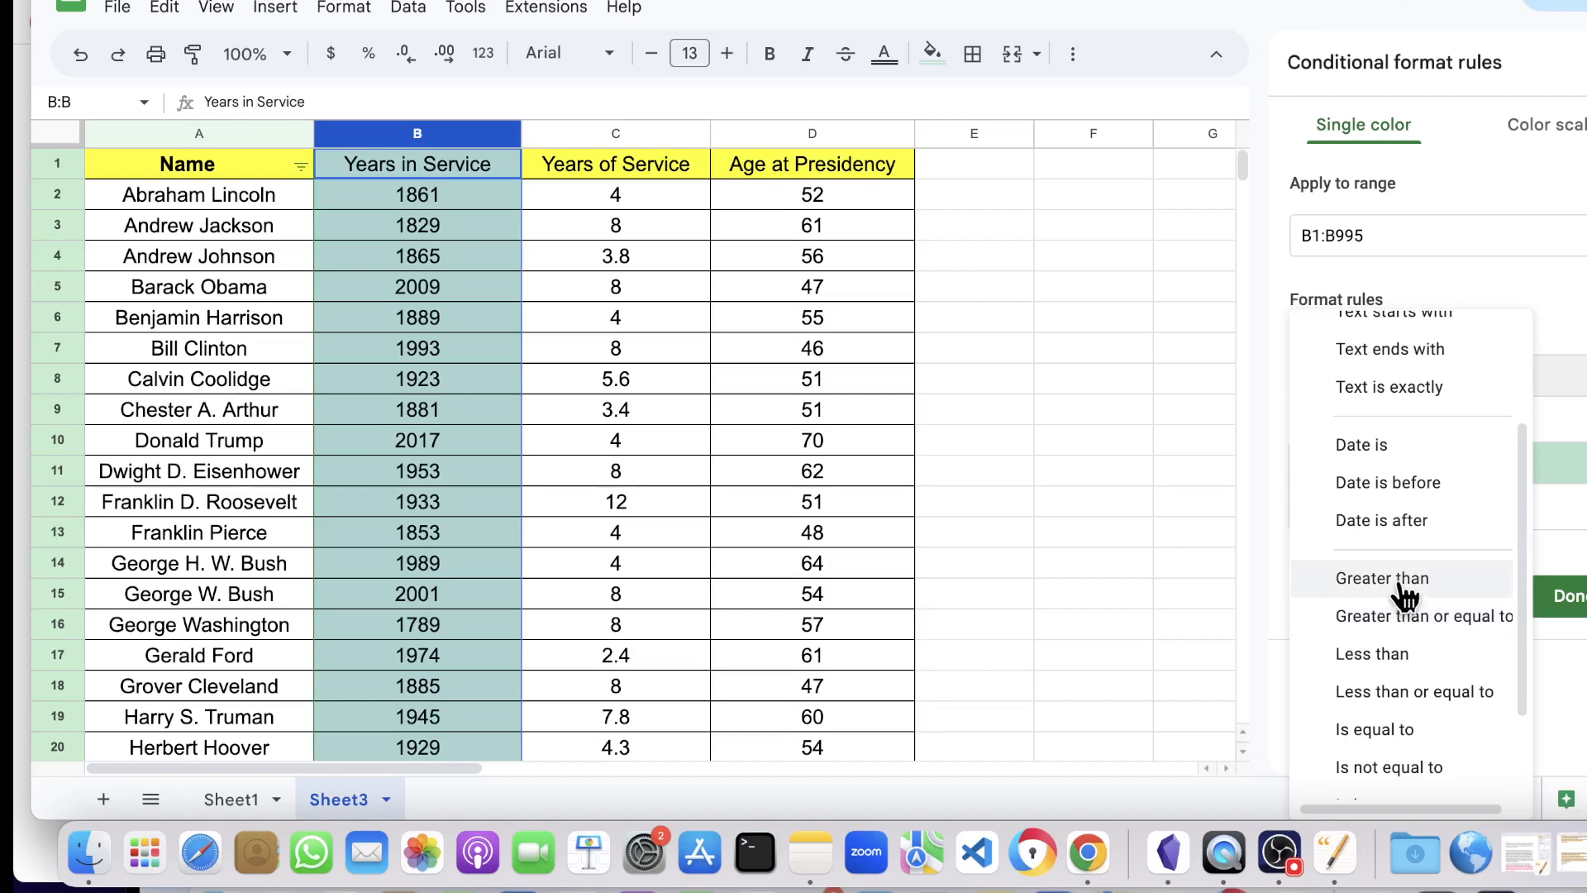
pyautogui.click(1398, 587)
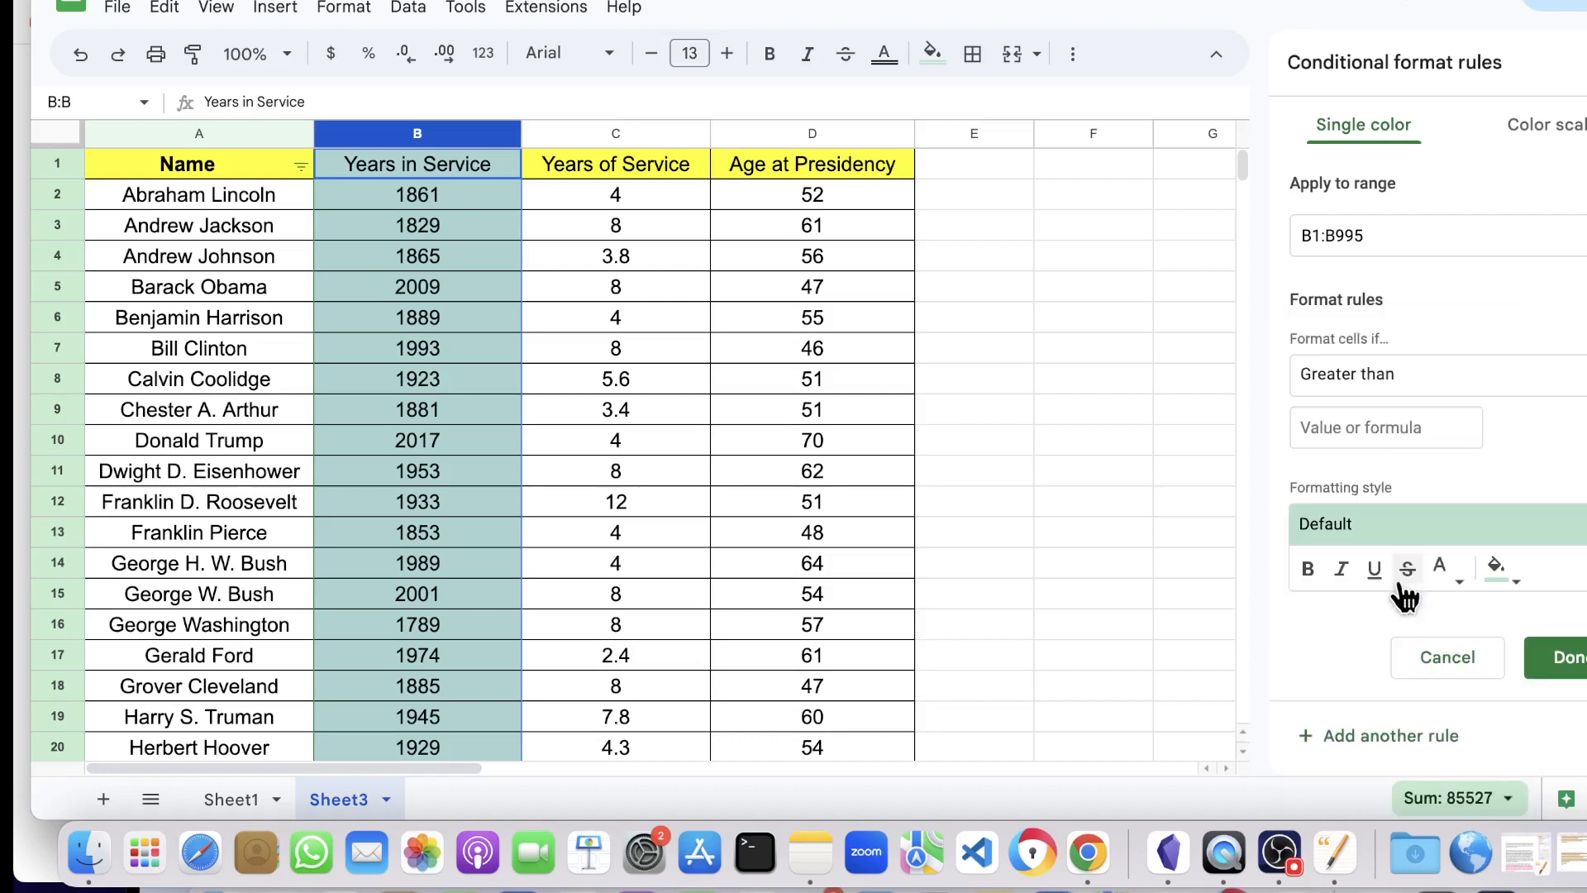
pyautogui.click(1356, 423)
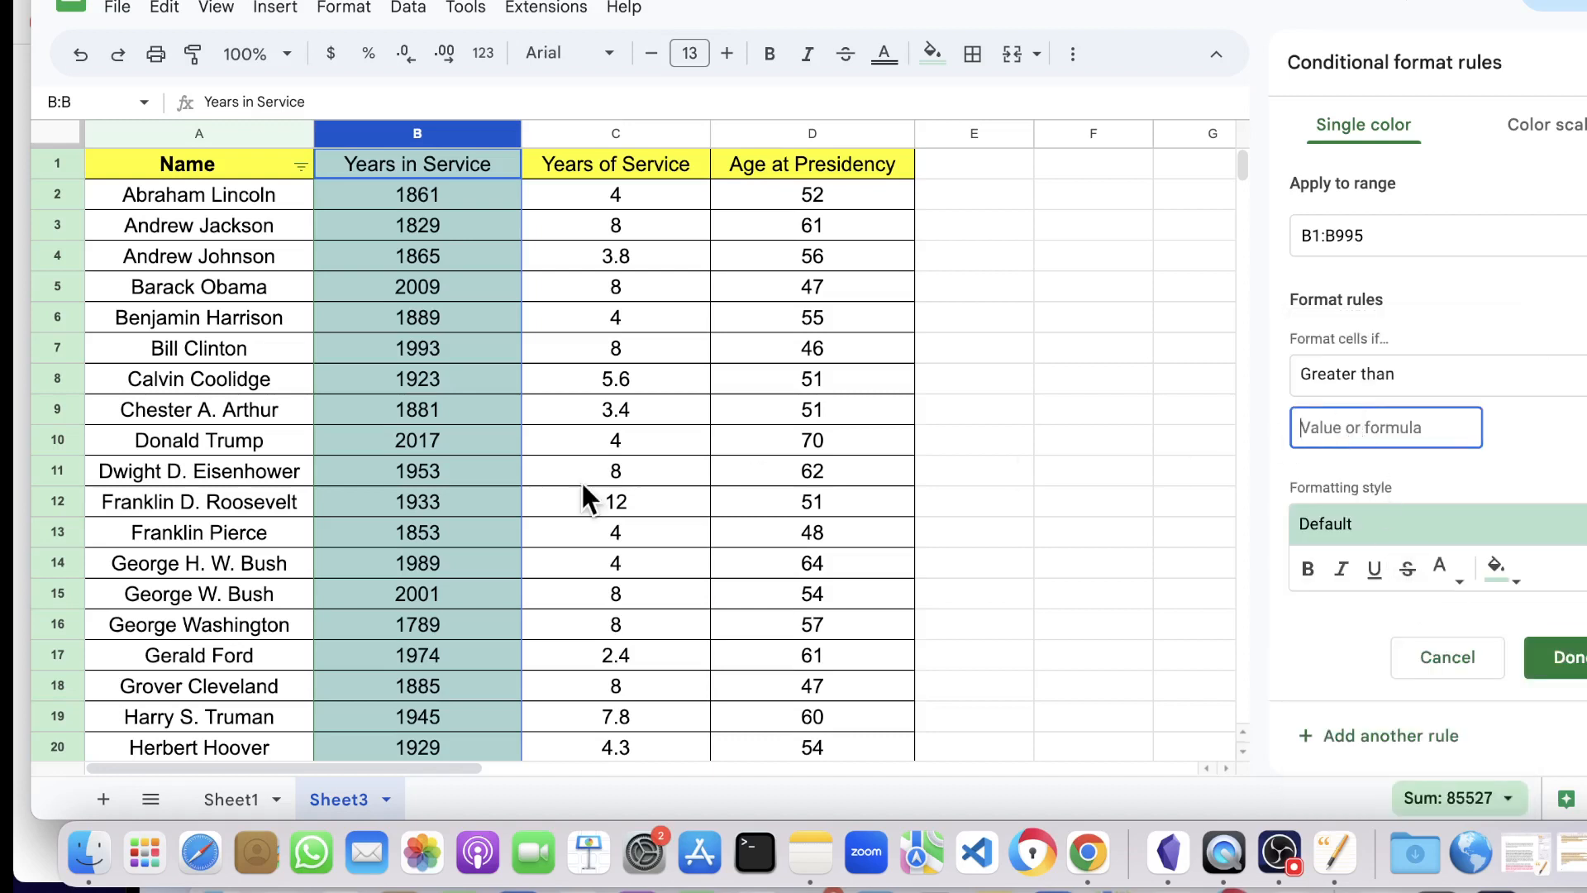
pyautogui.write('1999')
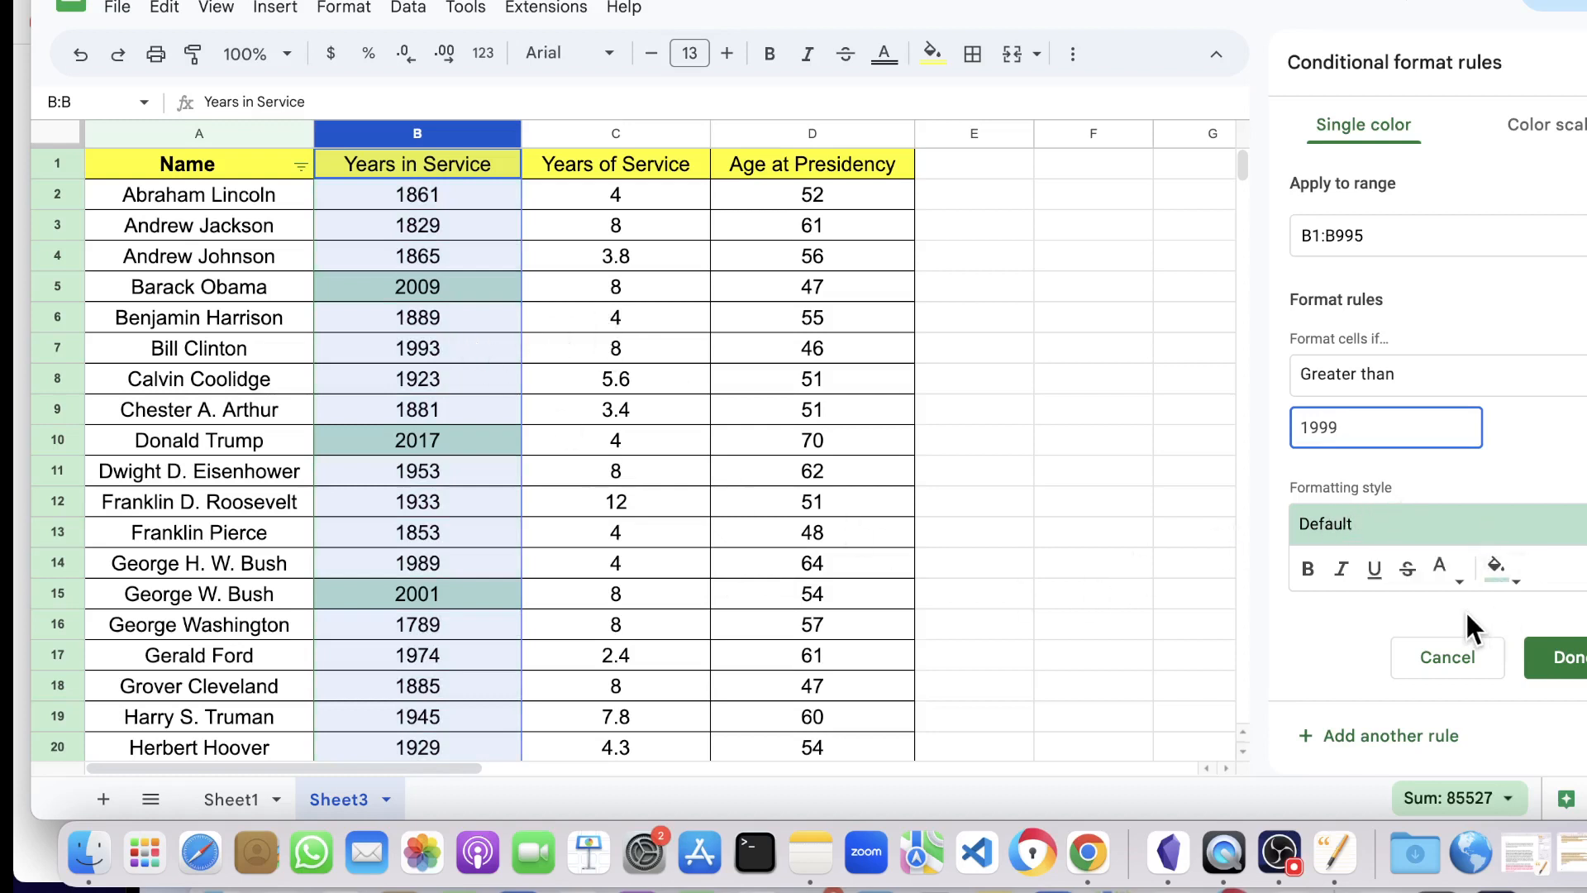
pyautogui.click(1567, 665)
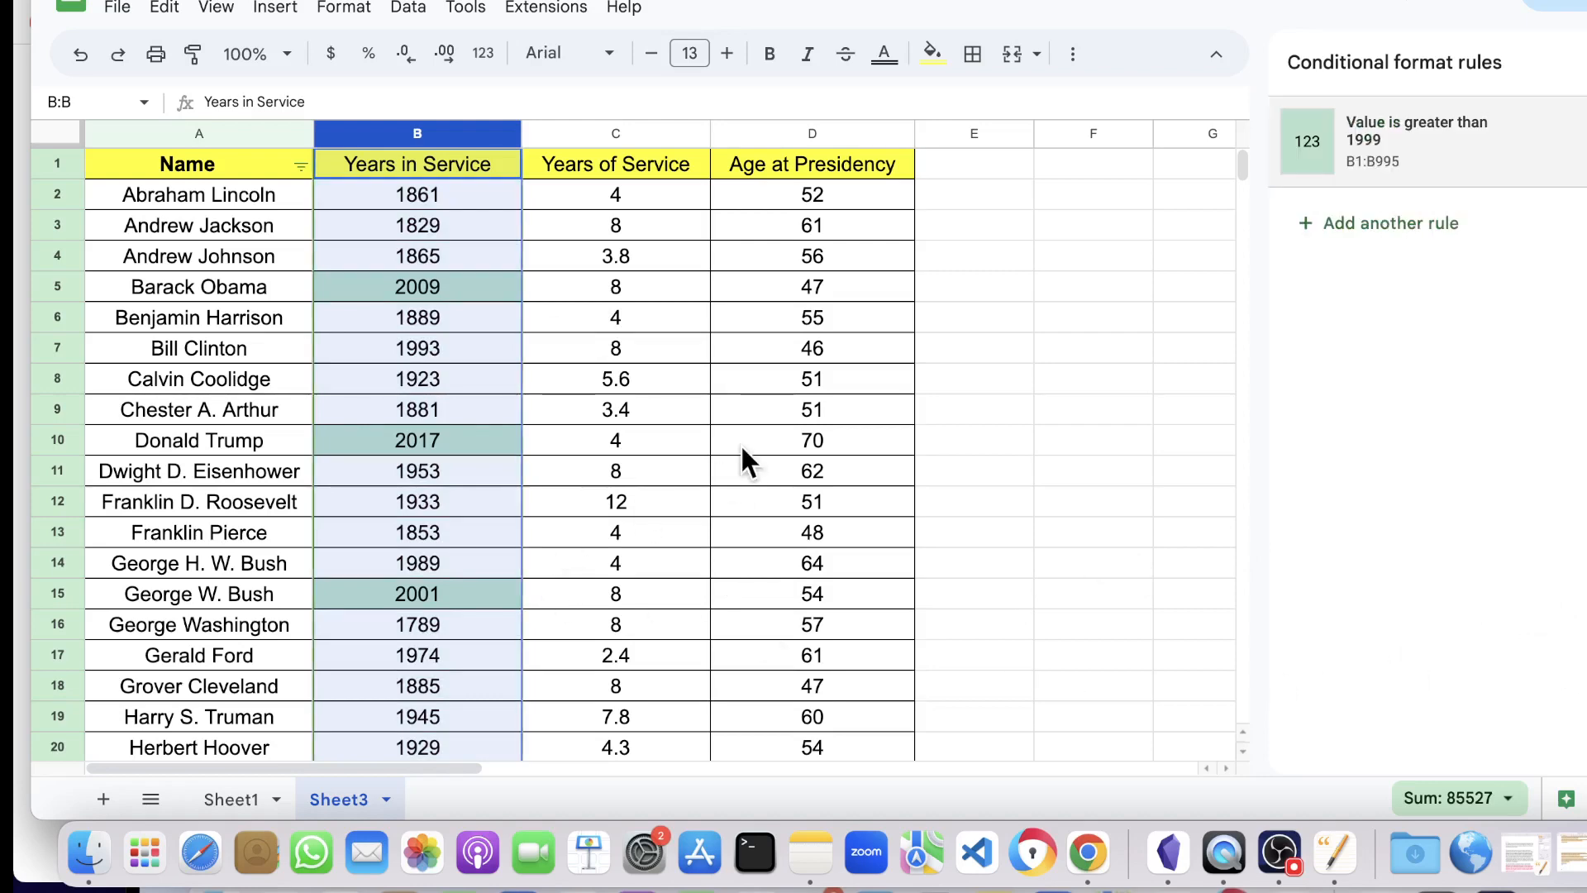
# Deselect the column and review the Years in Service cells down the whole table for the conditional highlighting.
pyautogui.click(961, 442)
pyautogui.scroll(-8, 335, 363)
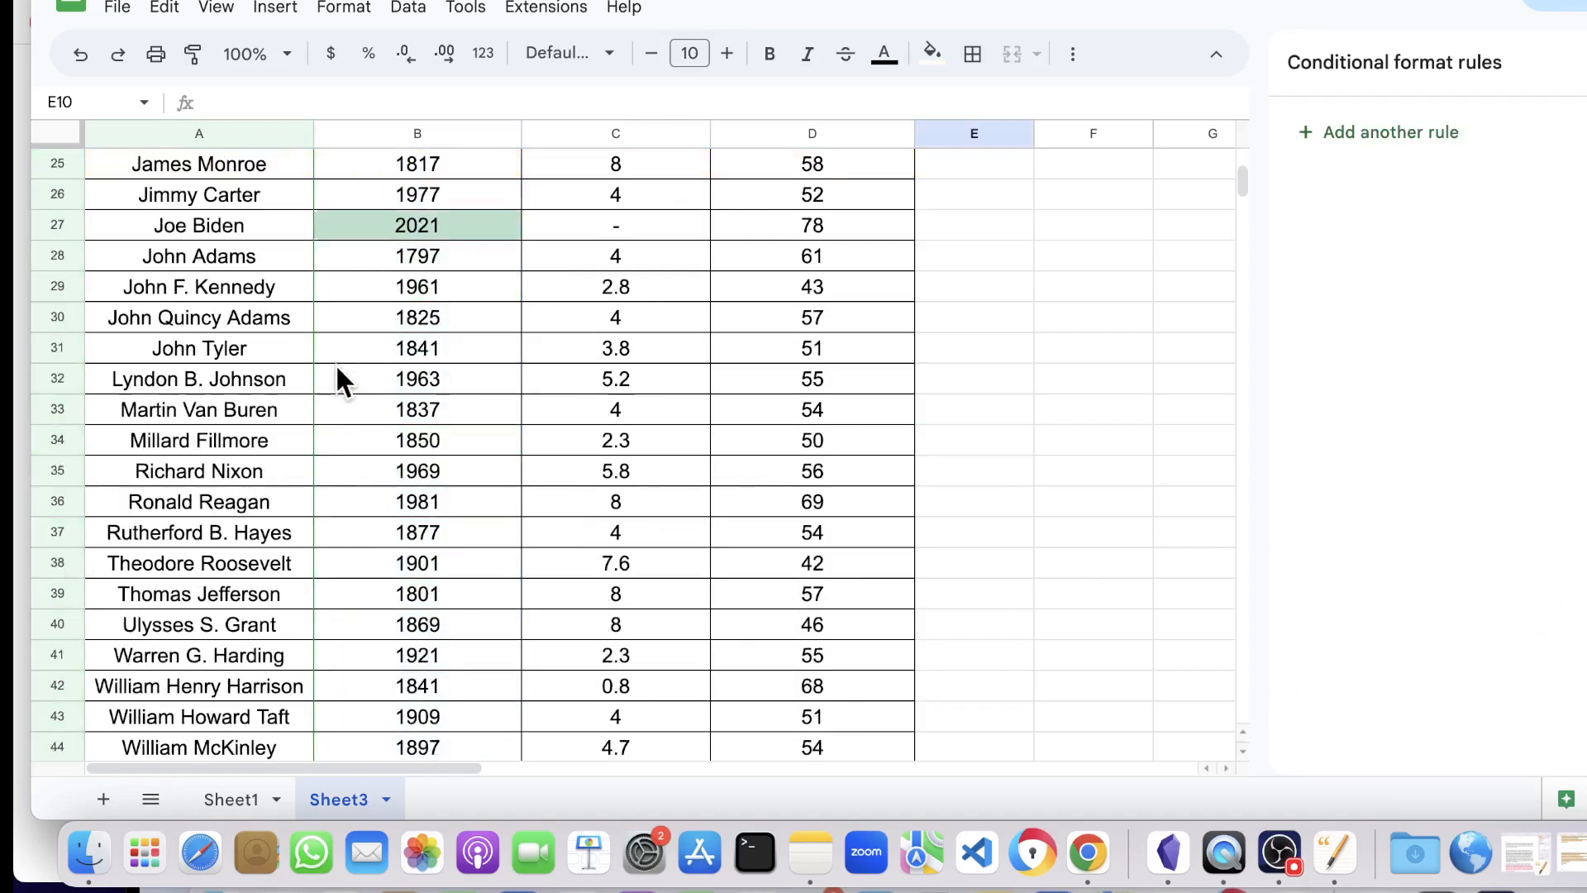
pyautogui.scroll(-20, 324, 537)
pyautogui.scroll(20, 317, 558)
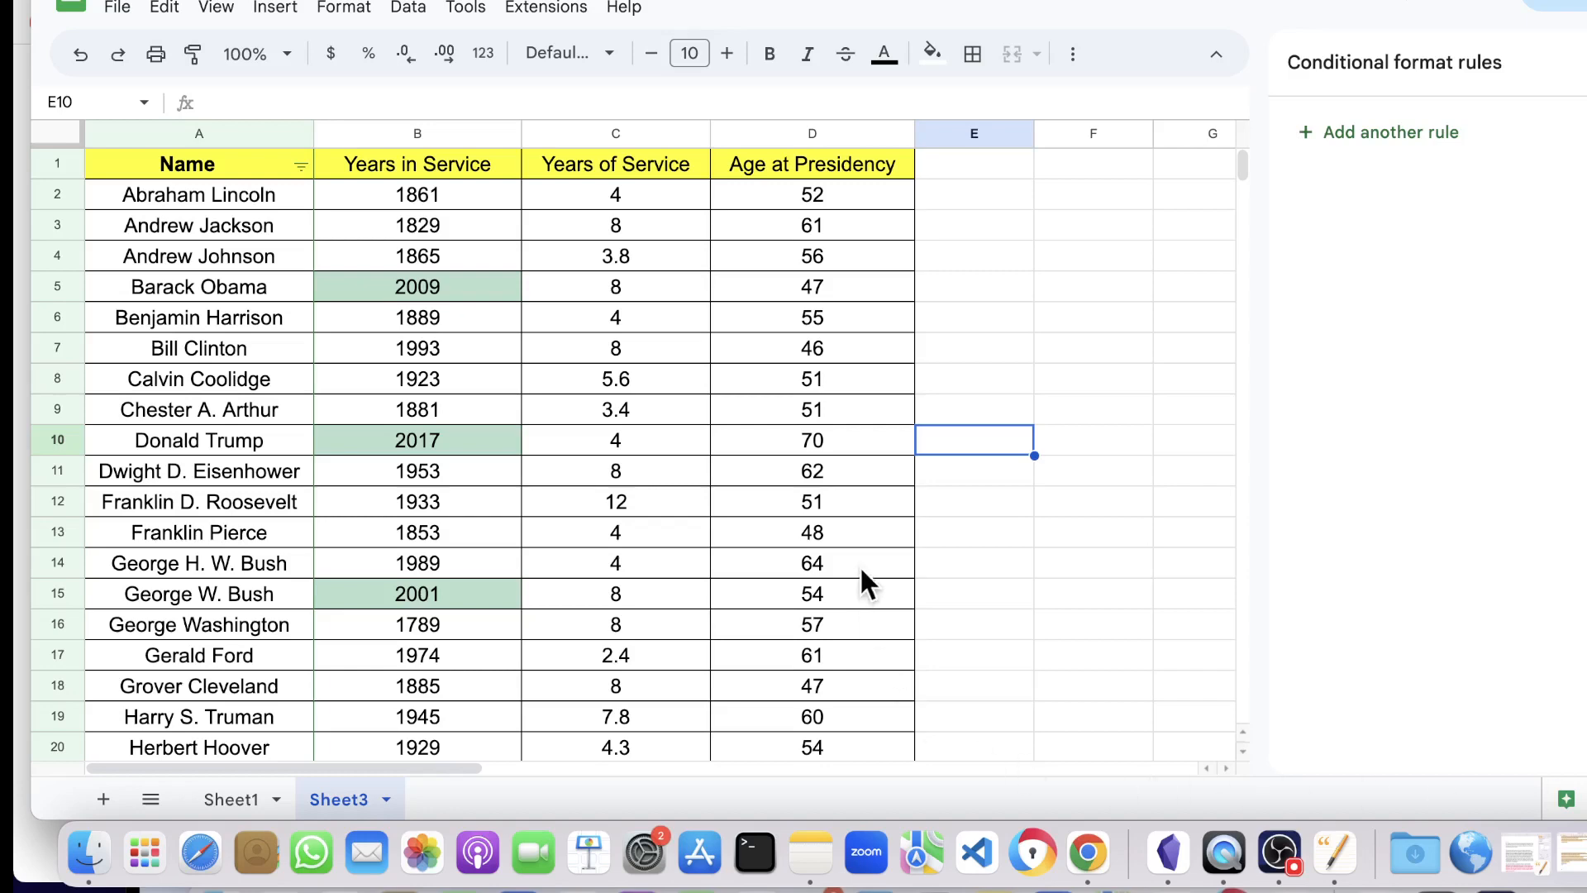
pyautogui.scroll(-5, 868, 571)
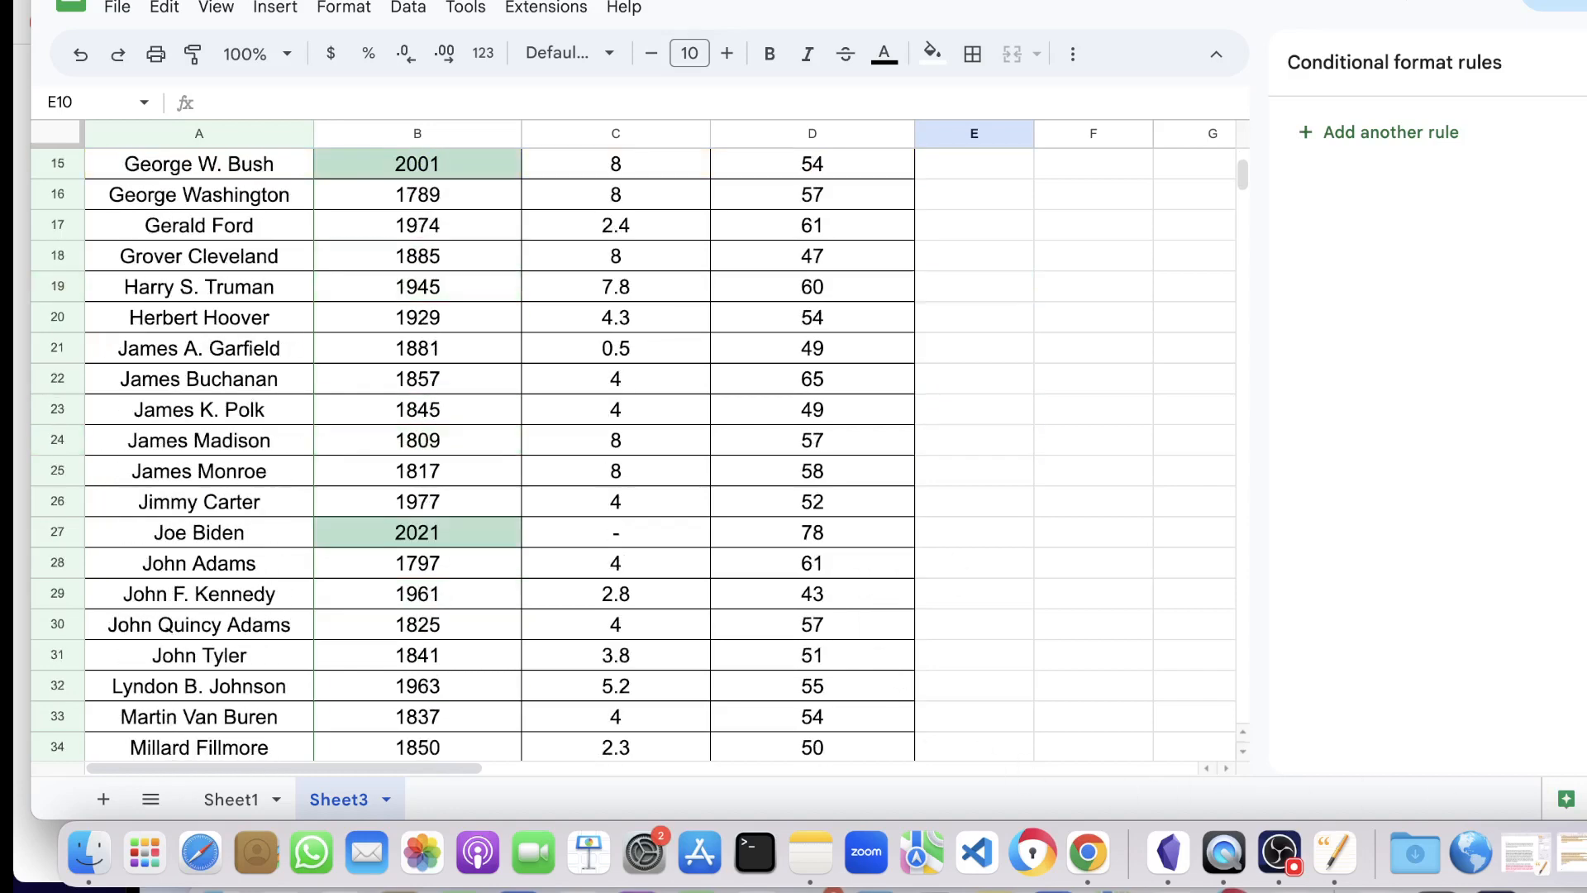